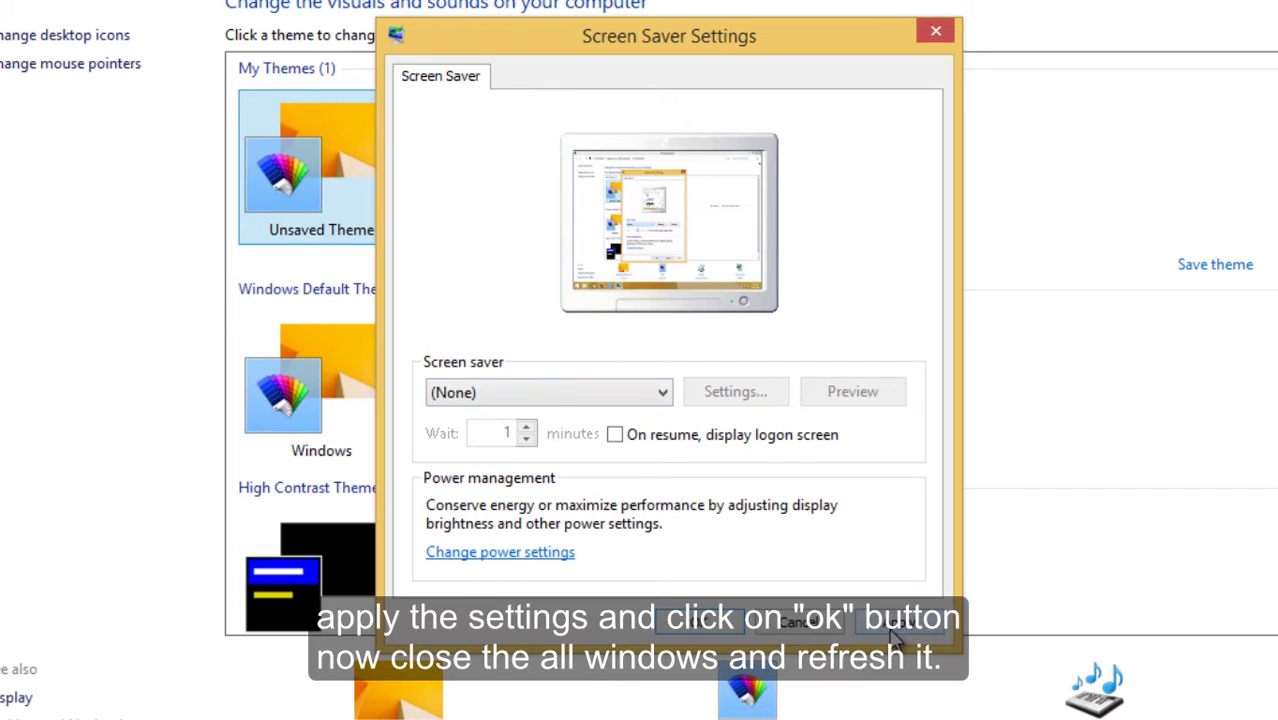
Step: Confirm the screen saver setting of (None), close the Personalization window and refresh the desktop
left_click(712, 622)
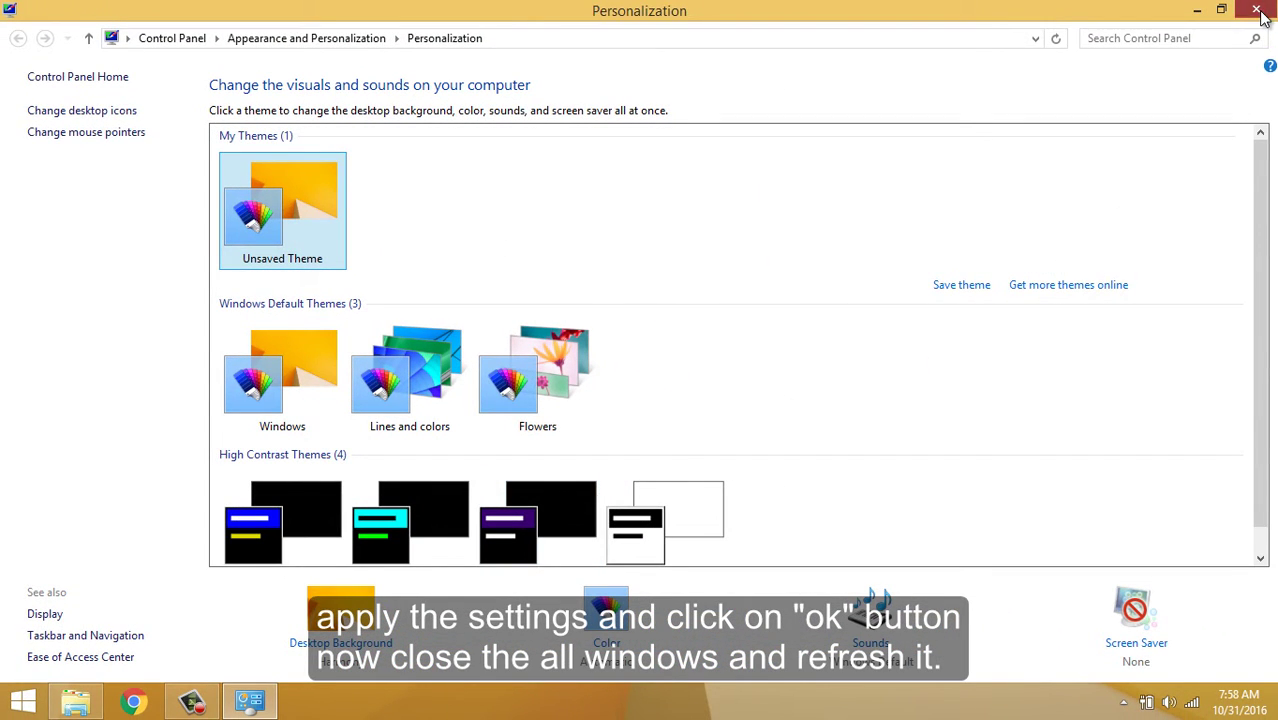
left_click(1256, 9)
right_click(769, 178)
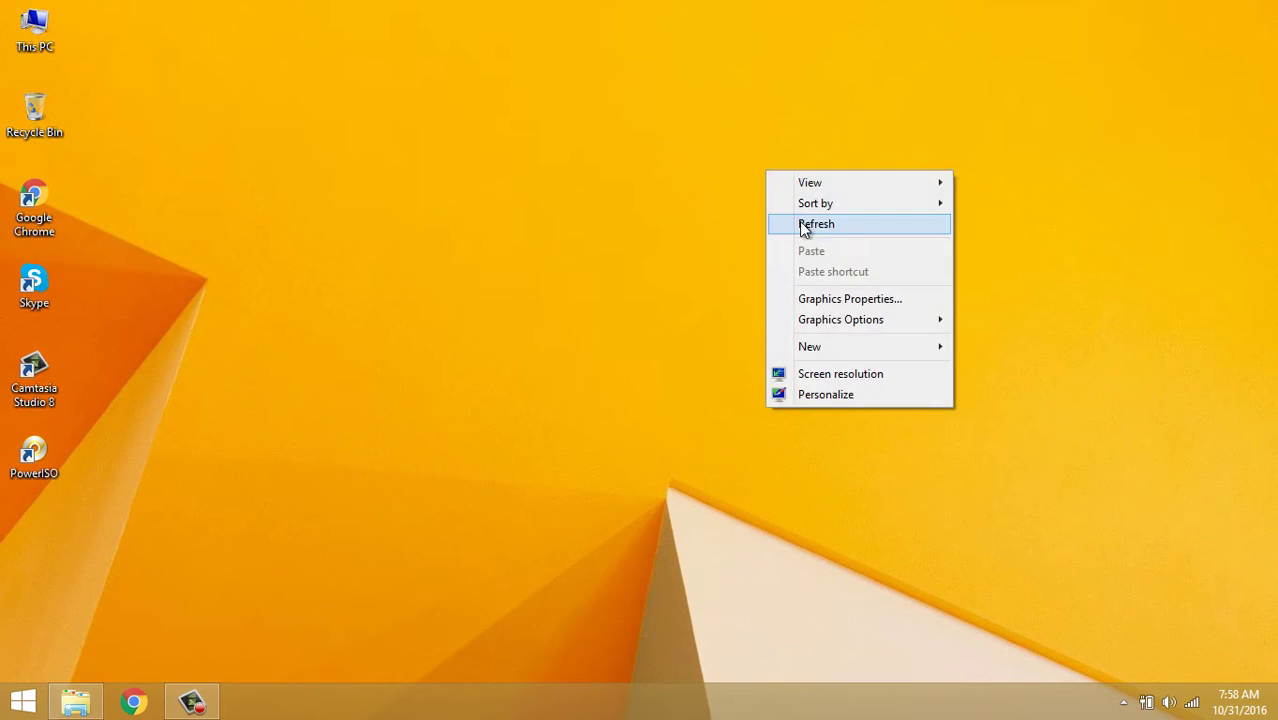
left_click(802, 225)
Step: Search the Start screen for "cont" and open Control Panel
left_click(22, 703)
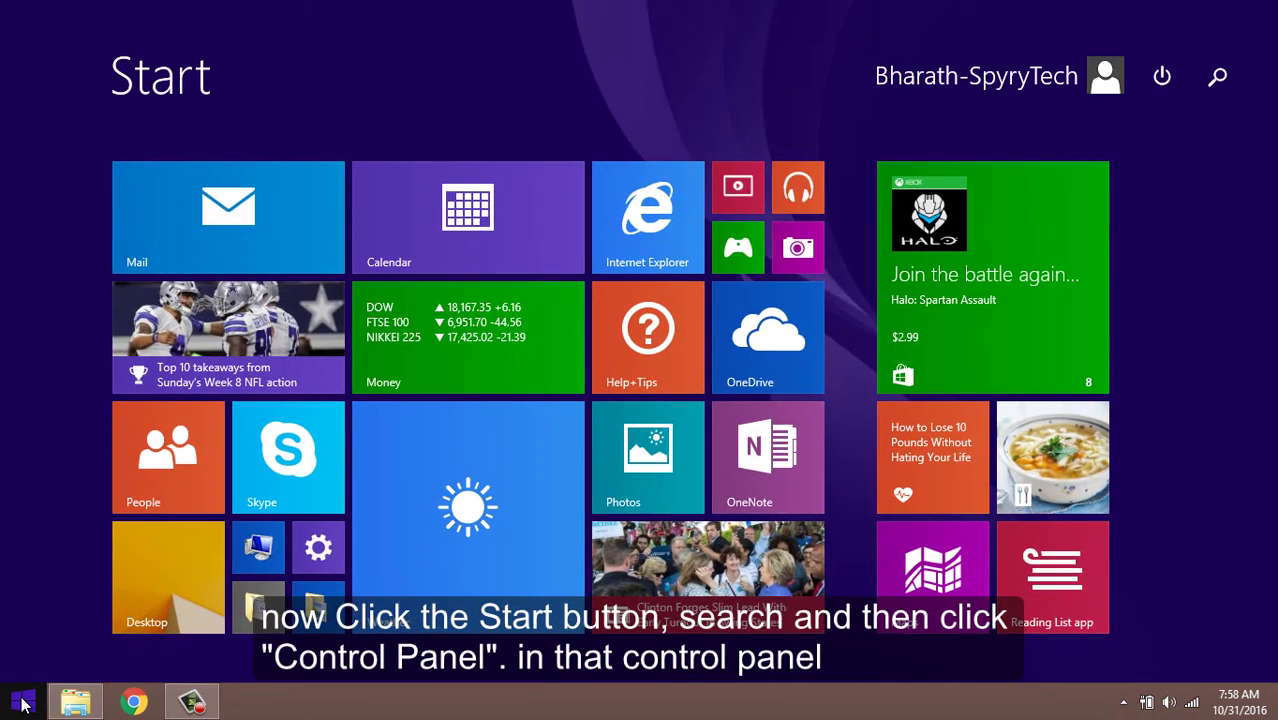
type("con")
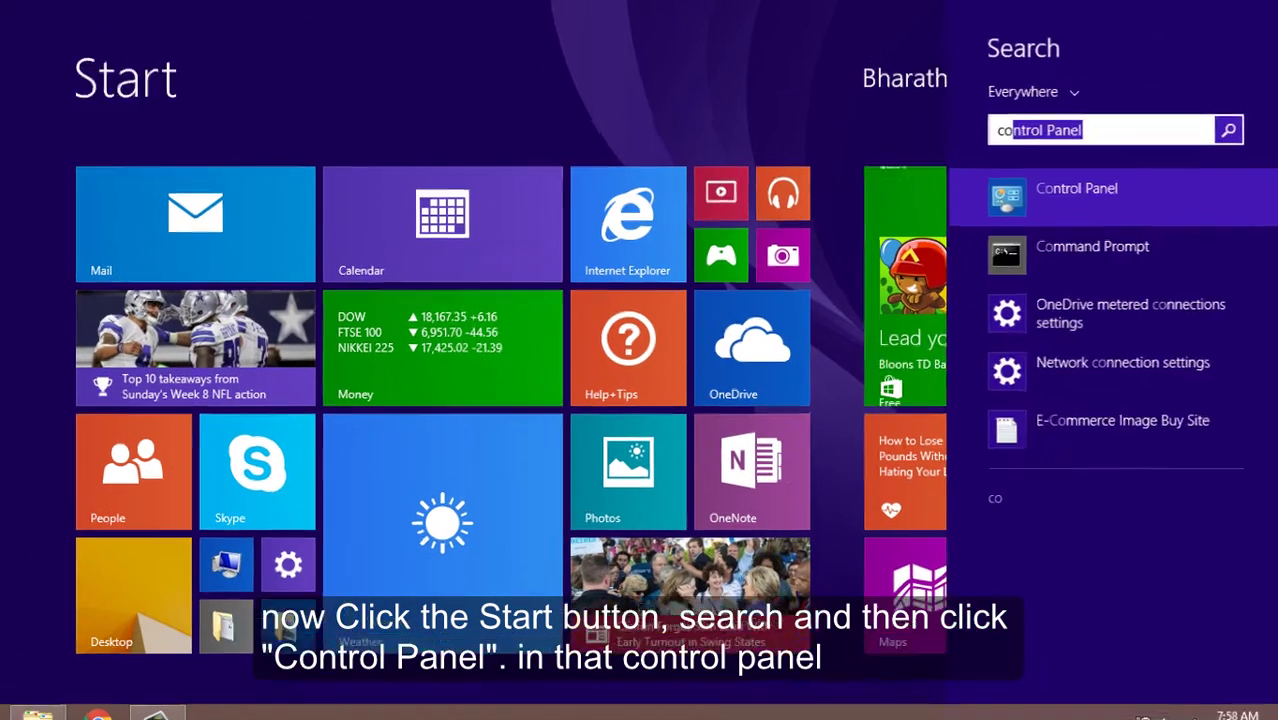
type("t")
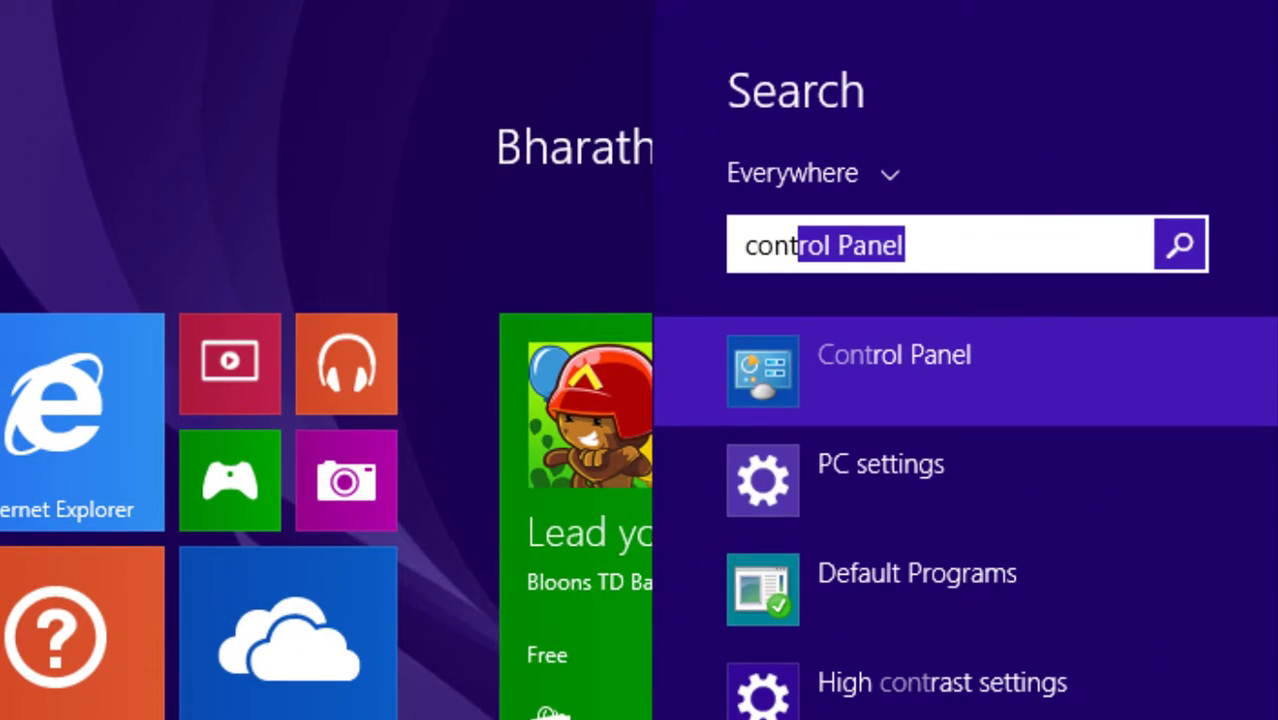
left_click(1160, 395)
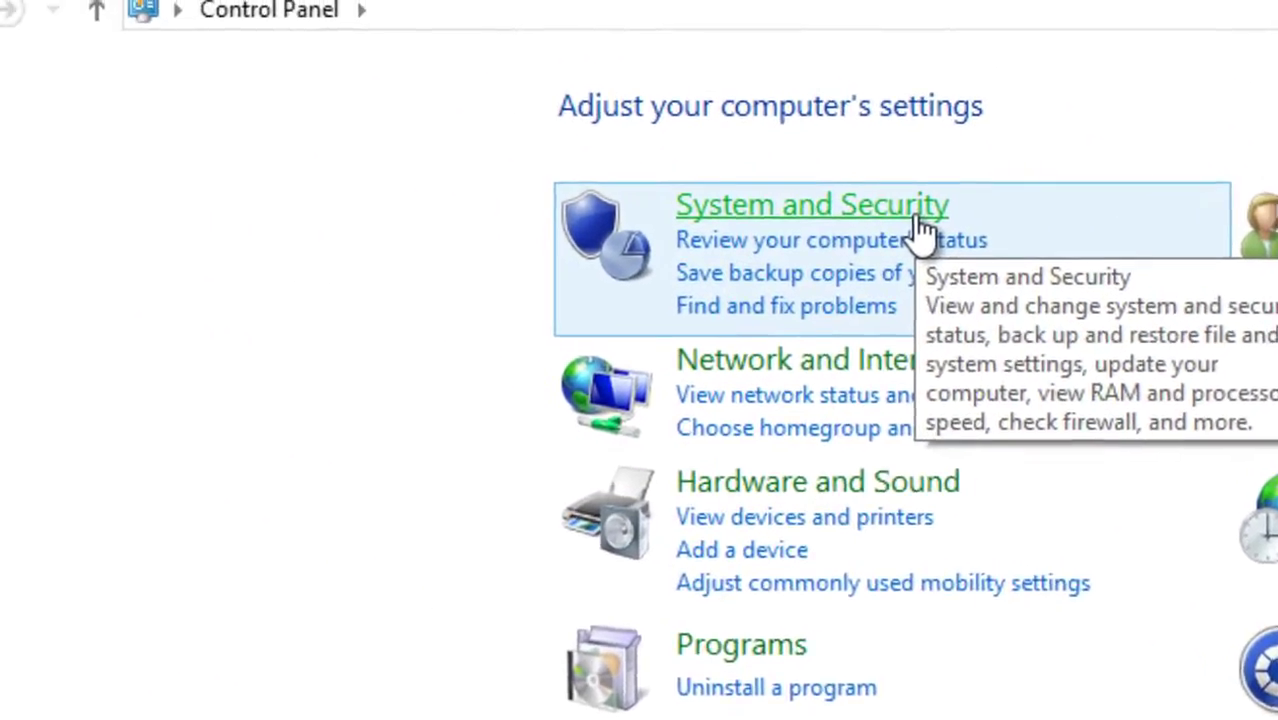
Step: Open the Performance Options from the advanced system settings under System and Security, and move the dialog aside
left_click(410, 165)
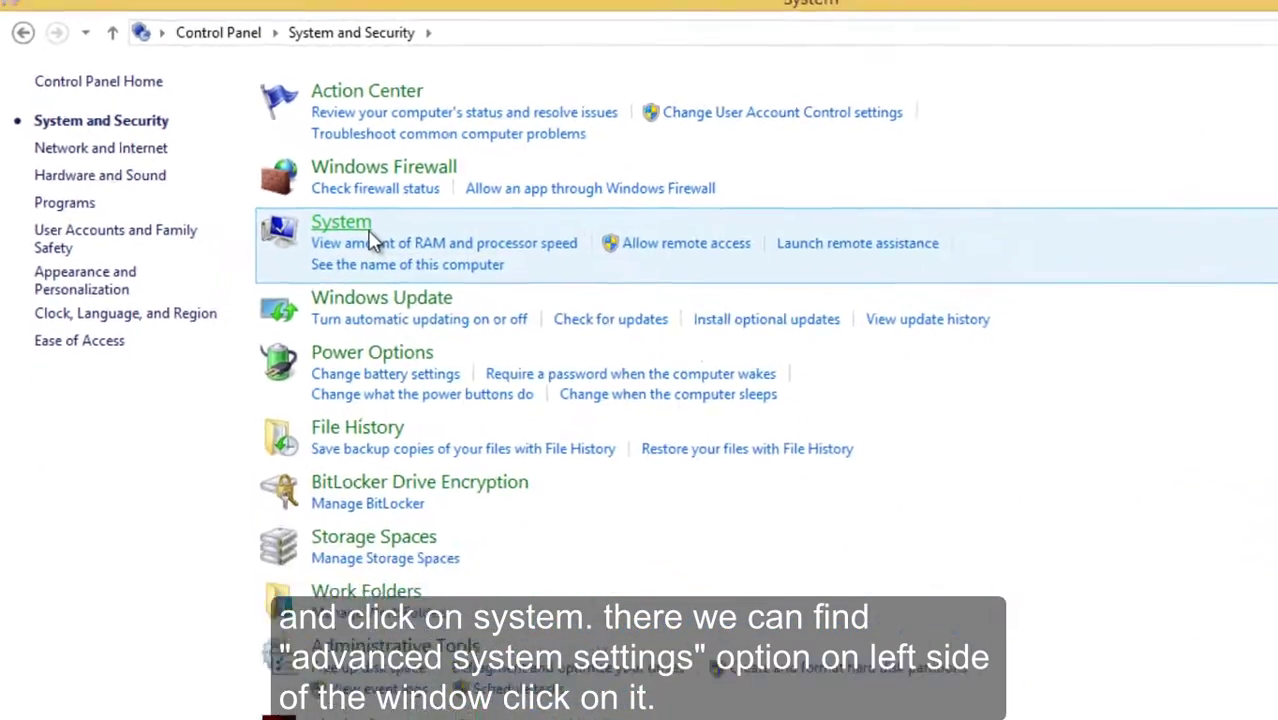
left_click(627, 352)
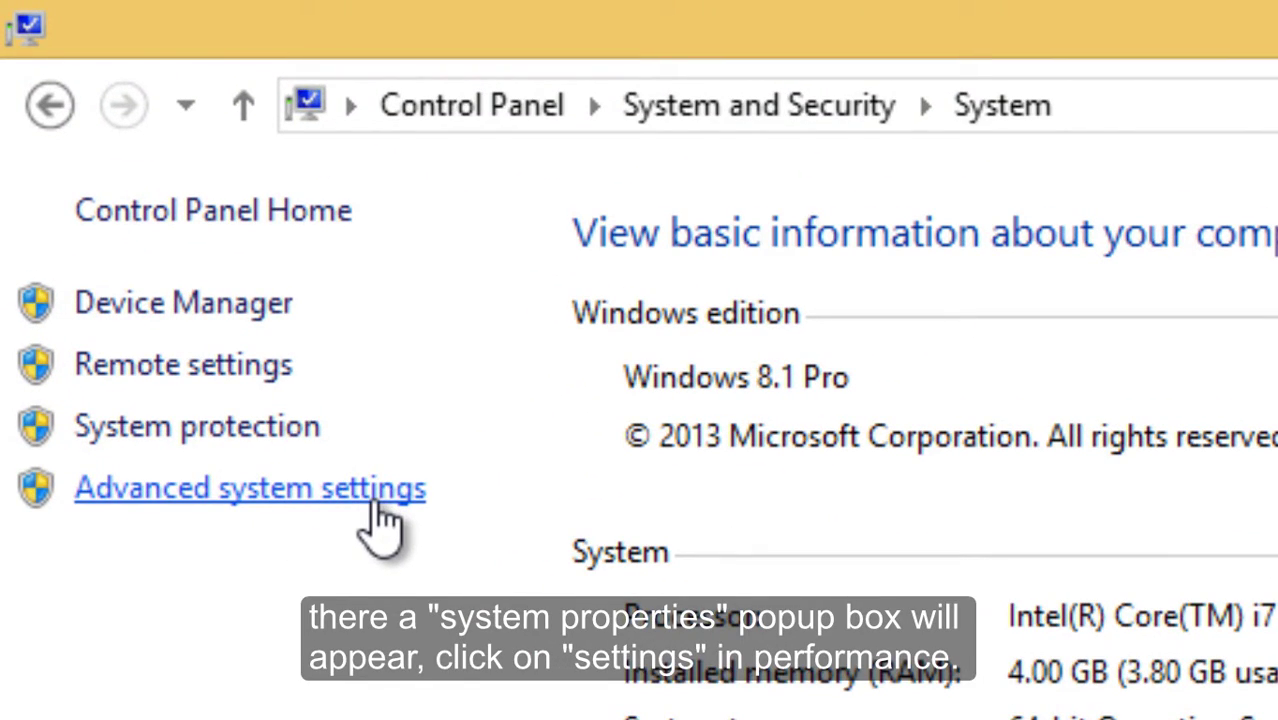
left_click(378, 505)
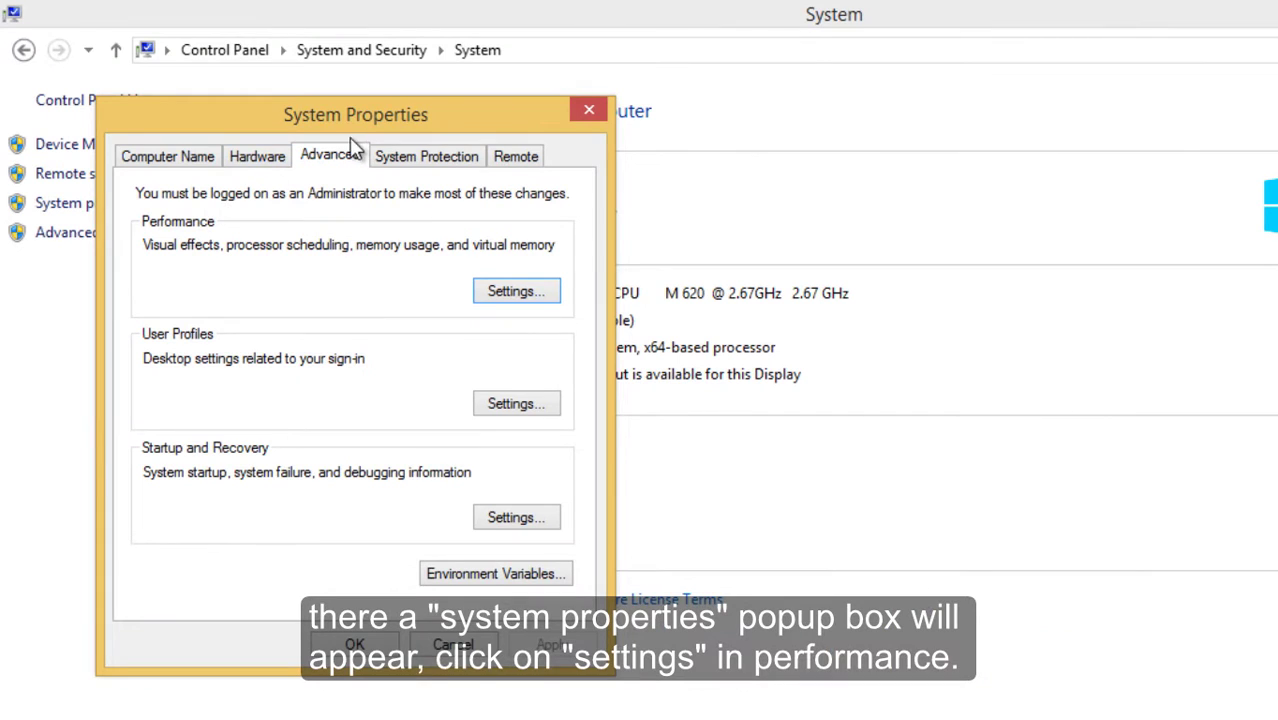
left_click(553, 298)
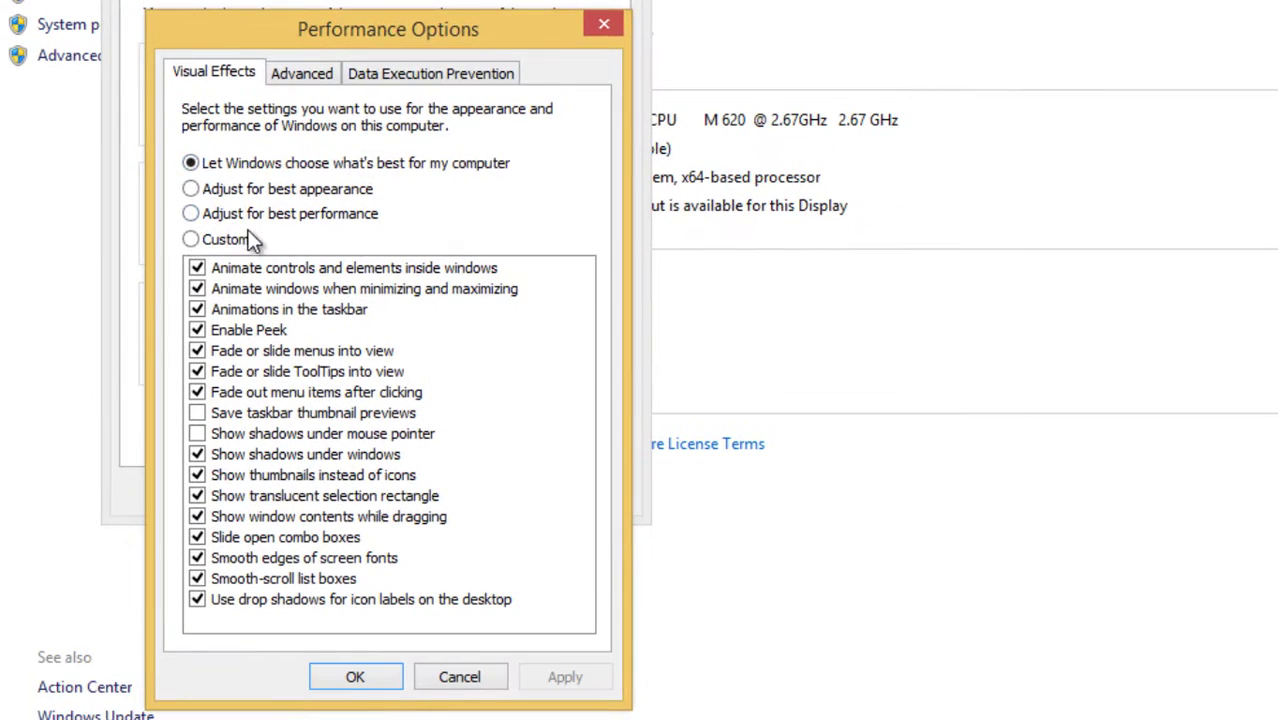
left_click_drag(369, 52, 628, 26)
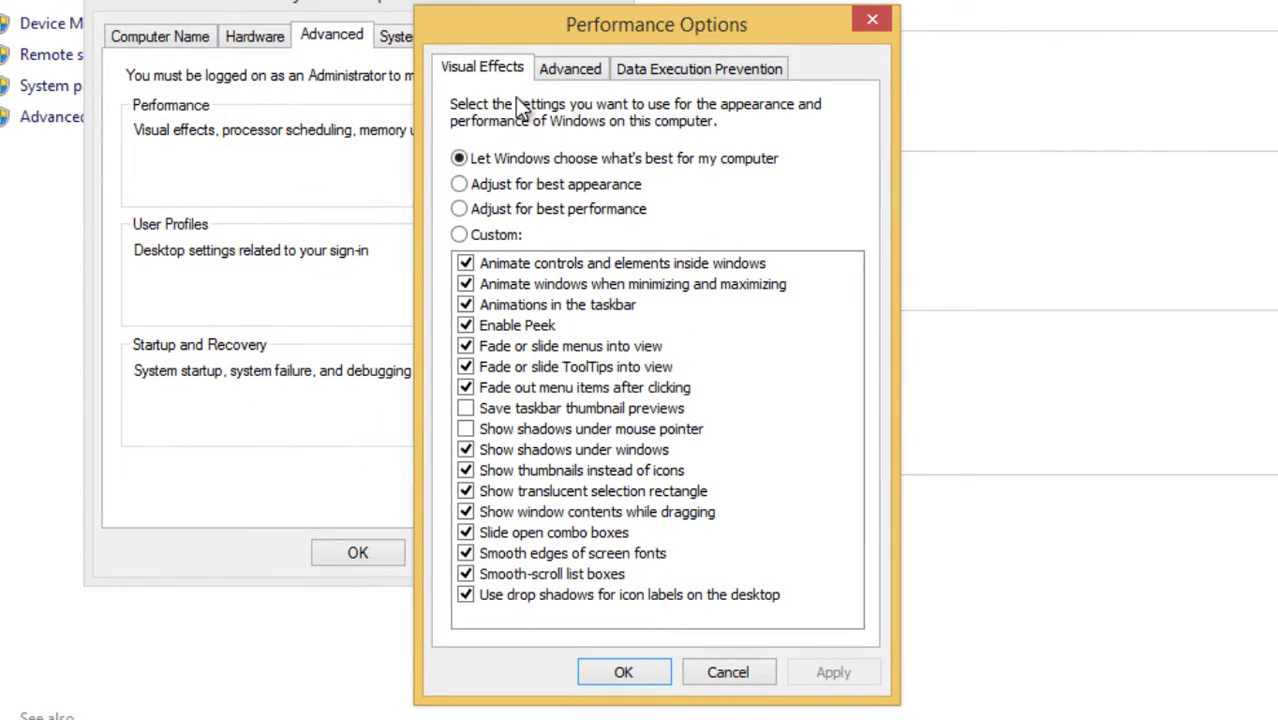
Step: Choose Custom visual effects, turn off every effect in the list, and apply and confirm the performance options
left_click(505, 235)
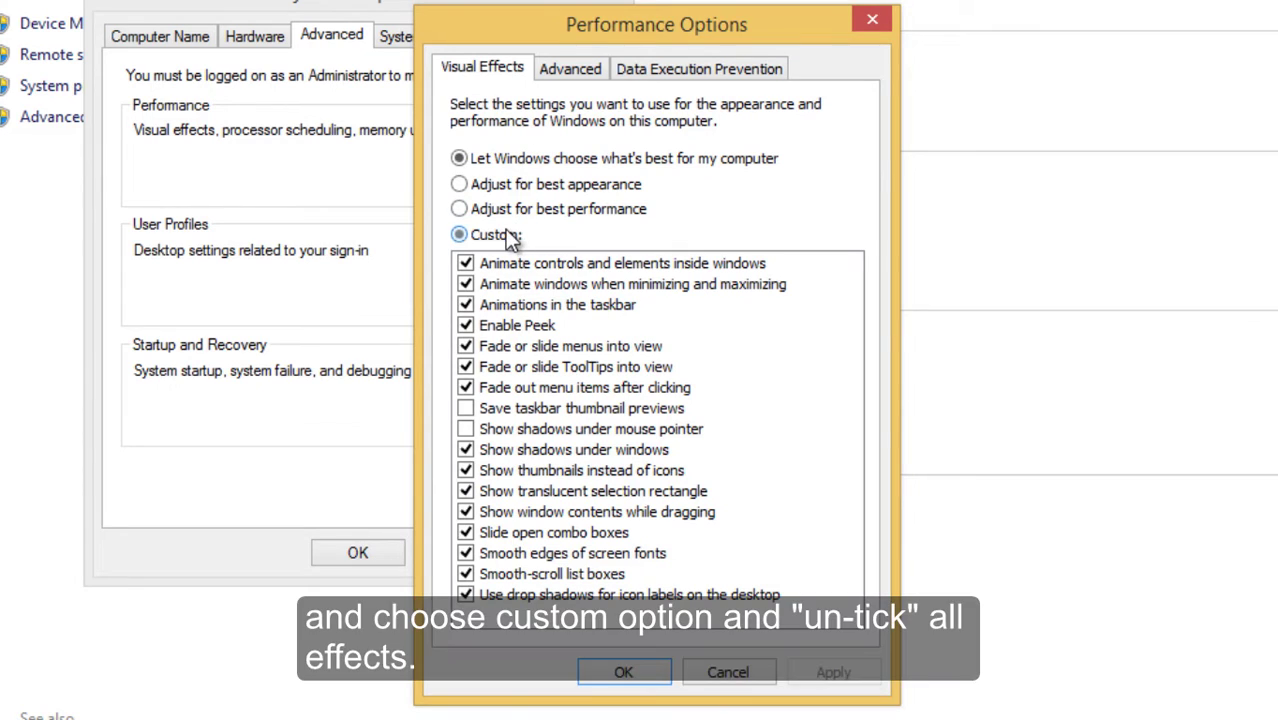
left_click(466, 263)
left_click(466, 284)
left_click(466, 305)
left_click(466, 325)
left_click(466, 346)
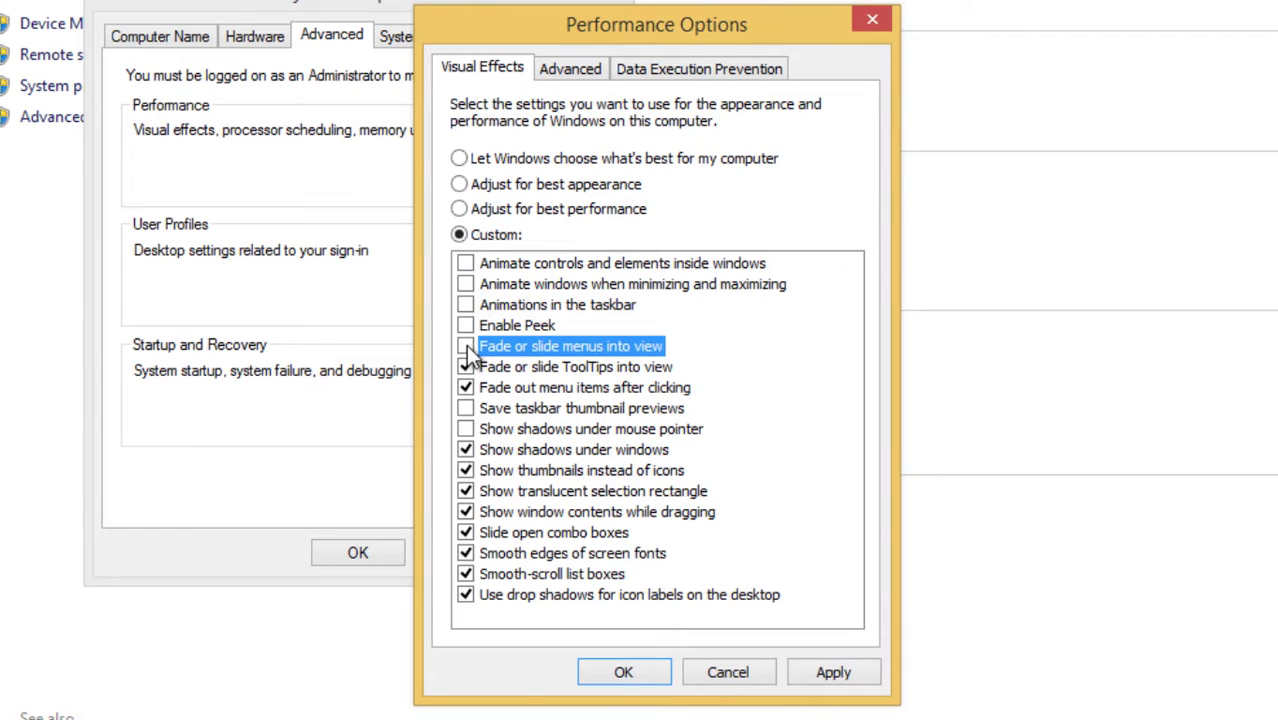
left_click(466, 367)
left_click(466, 388)
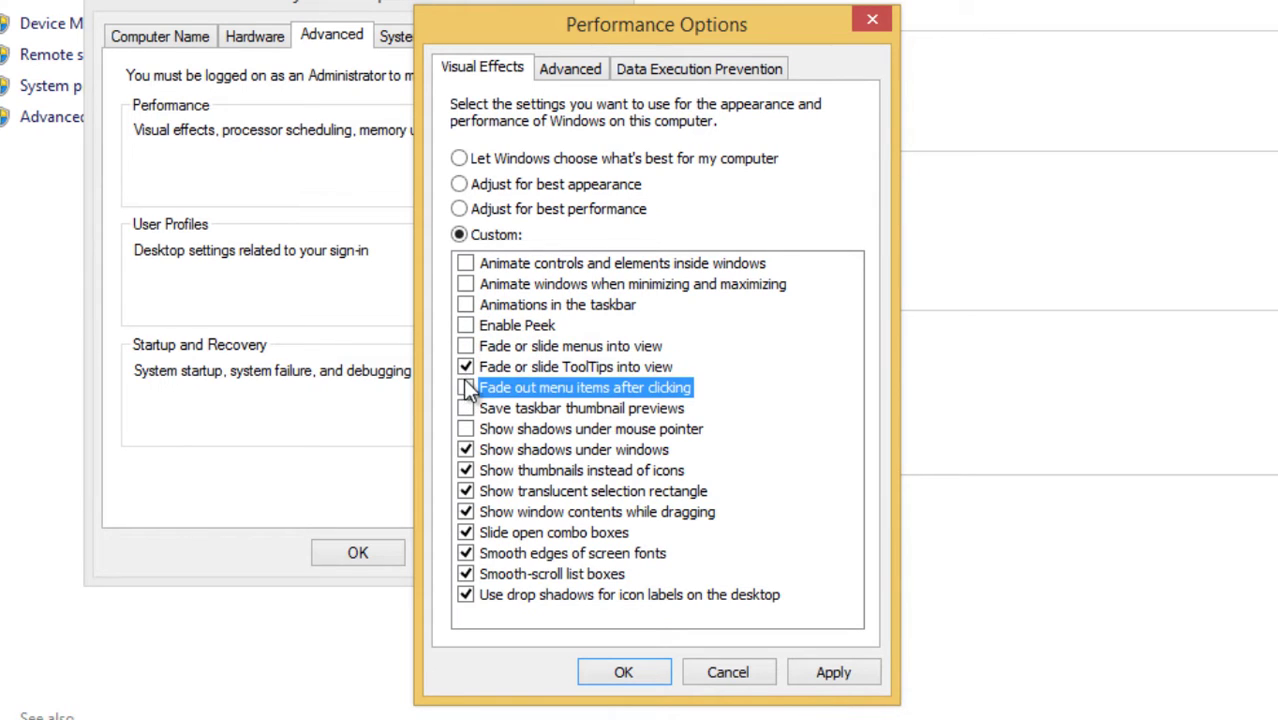
left_click(466, 450)
left_click(466, 470)
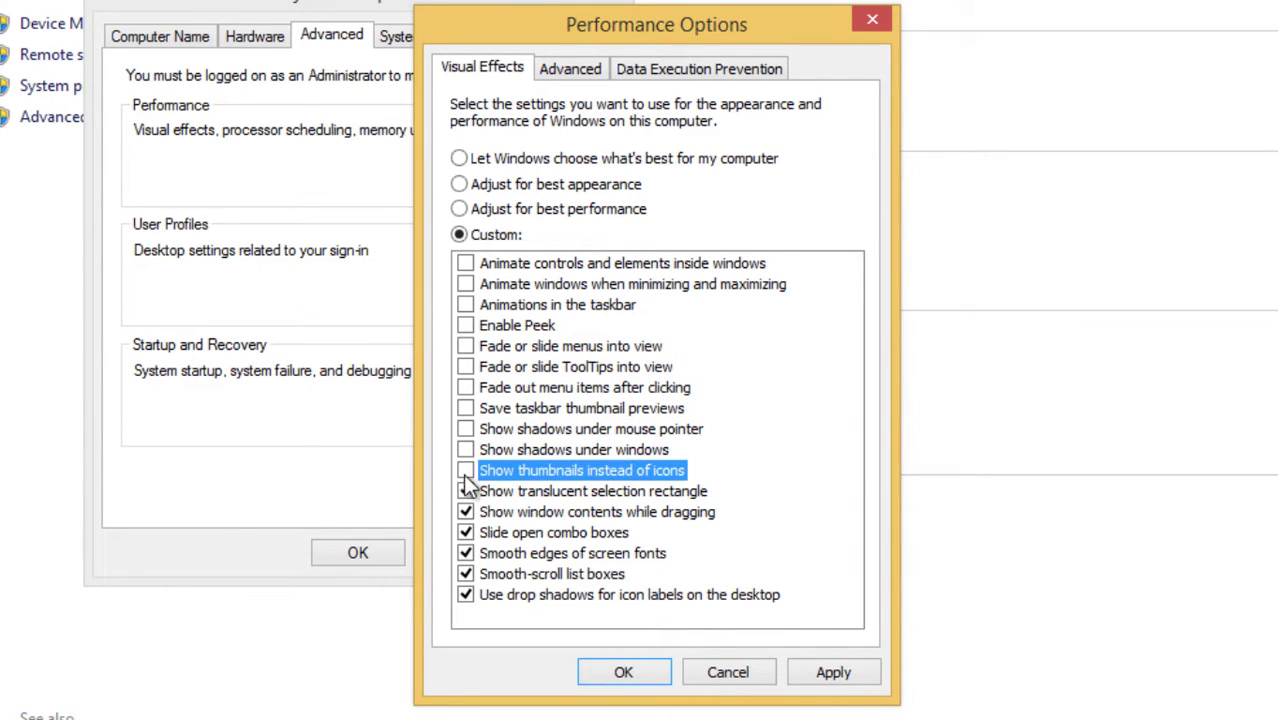
left_click(466, 491)
left_click(466, 512)
left_click(466, 532)
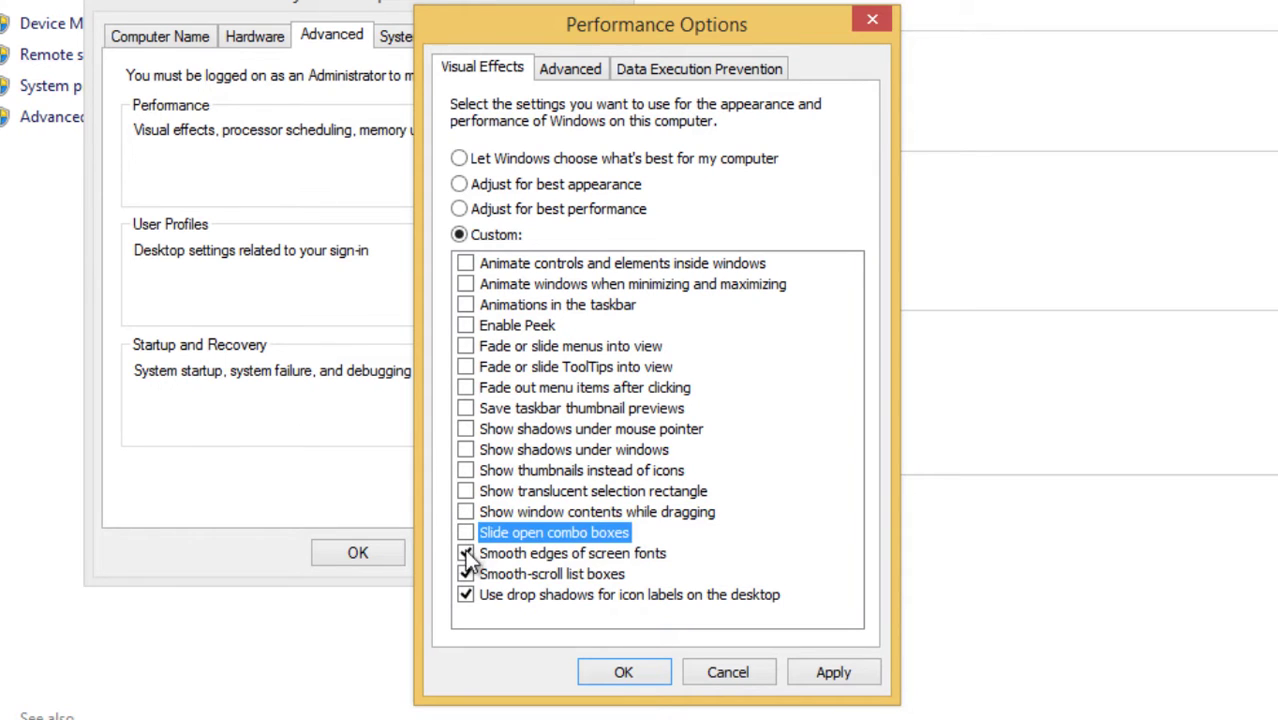
left_click(466, 553)
left_click(466, 574)
left_click(466, 594)
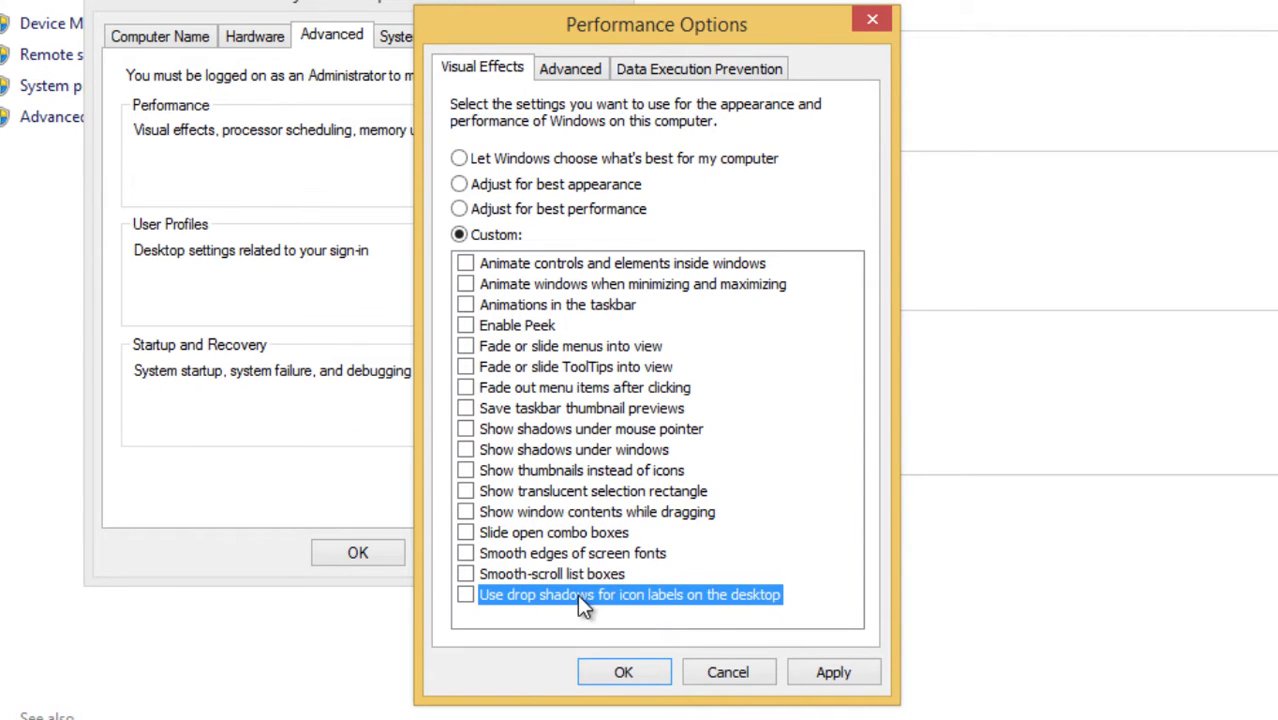
left_click(805, 670)
left_click(623, 672)
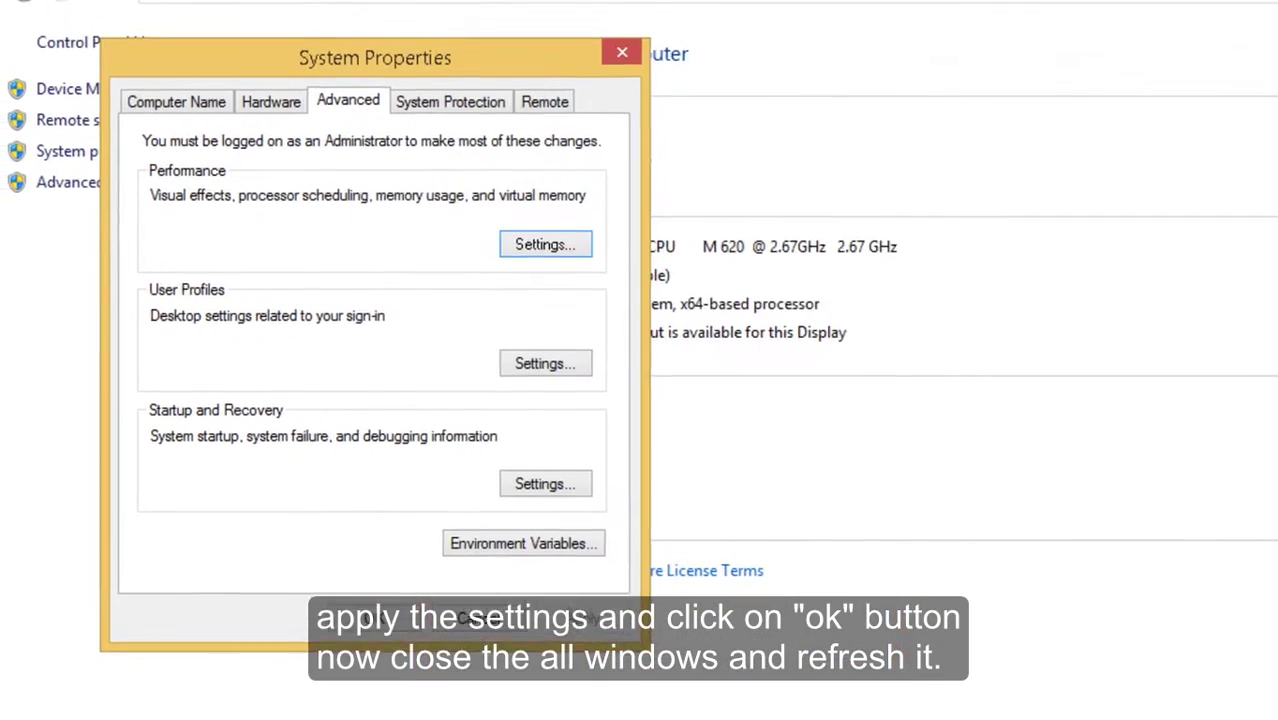
Step: Close the System Properties and System windows and refresh the desktop
left_click(623, 57)
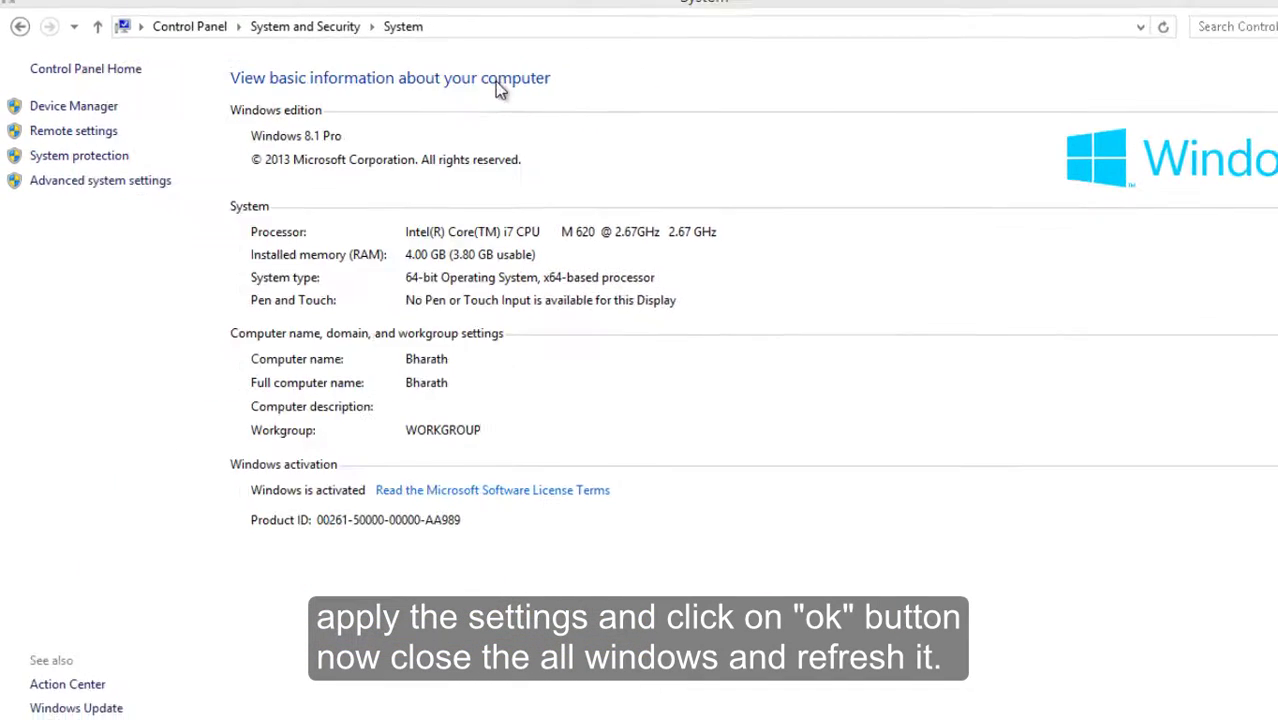
left_click(1256, 12)
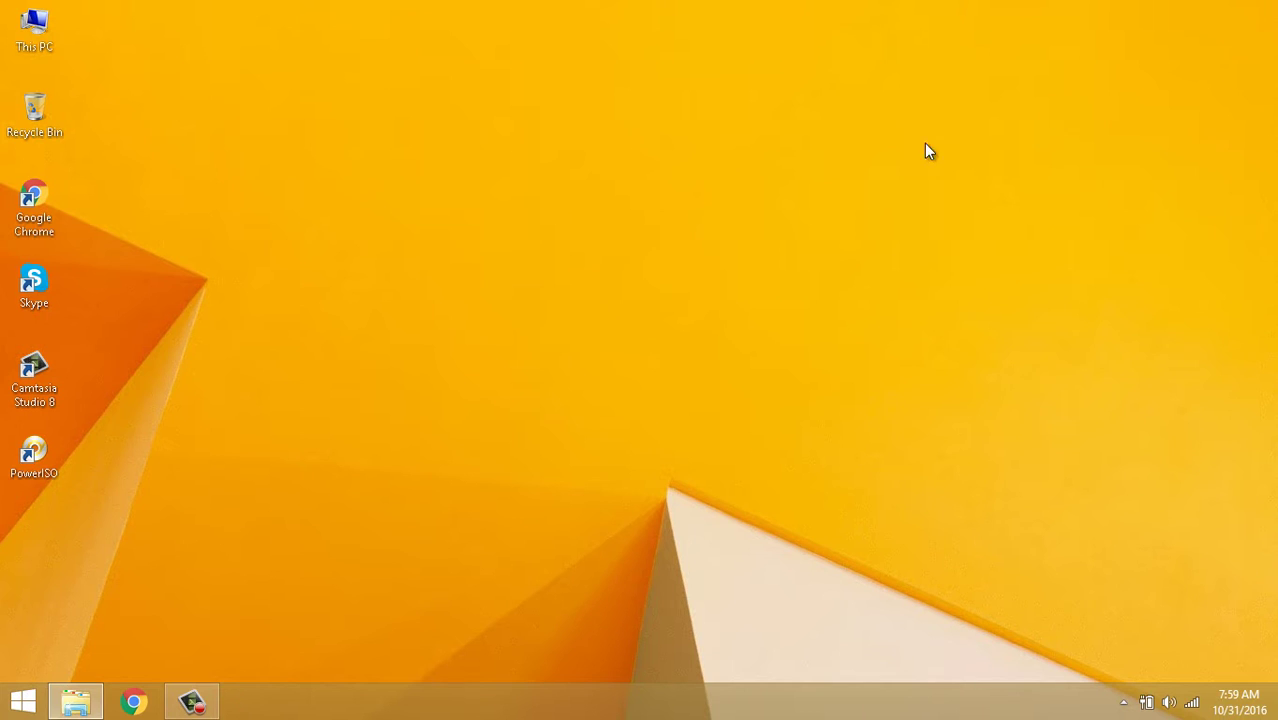
right_click(726, 149)
left_click(764, 201)
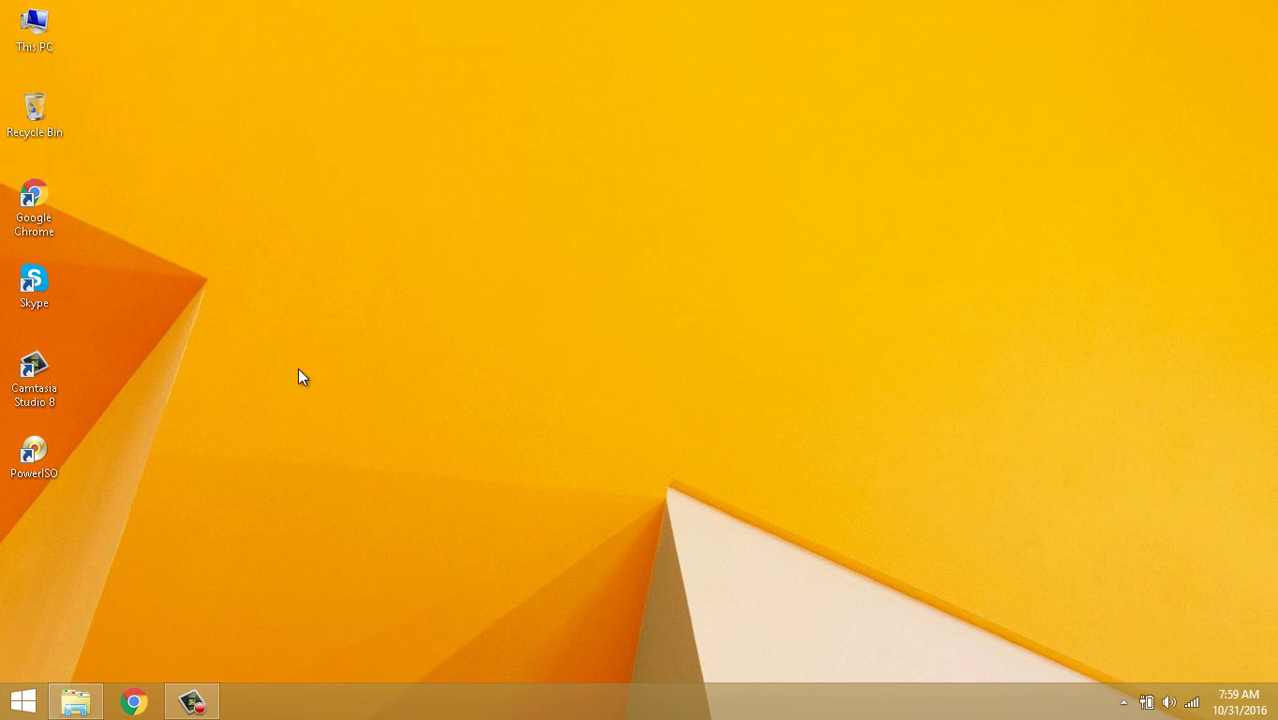
Step: Search the Start screen for "power", open Power Options and choose the High performance plan
left_click(26, 703)
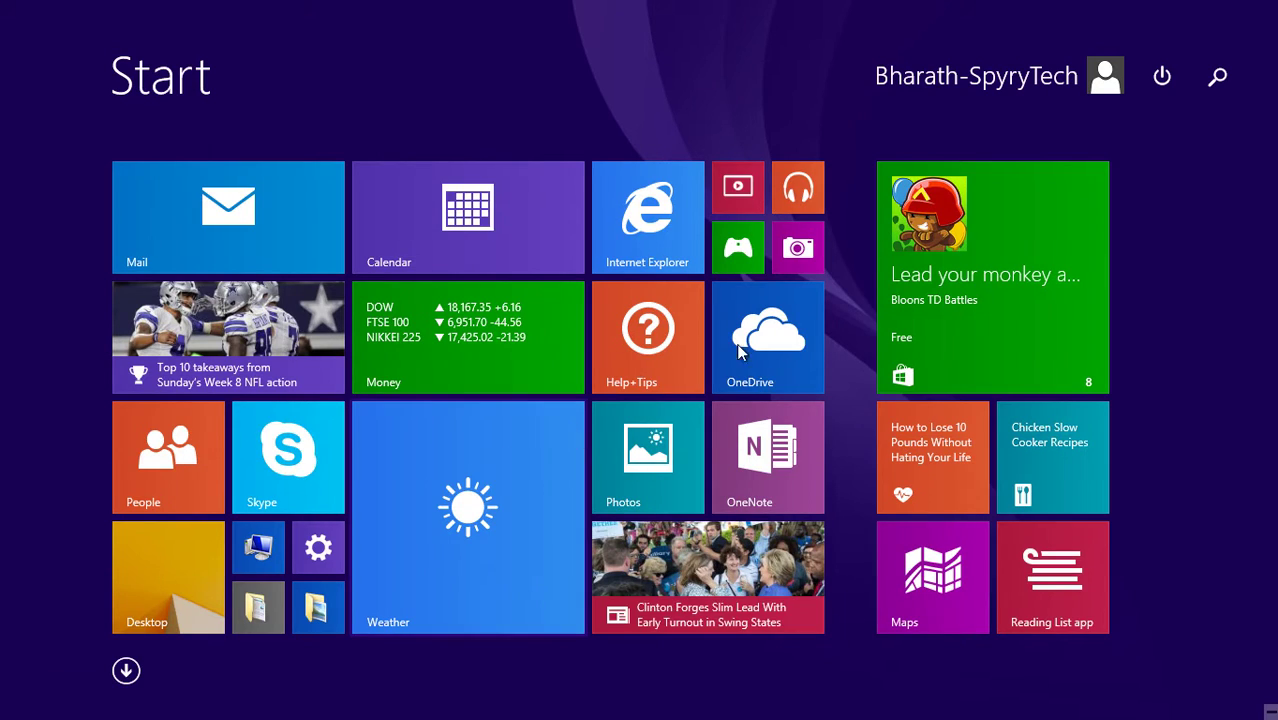
left_click(1219, 84)
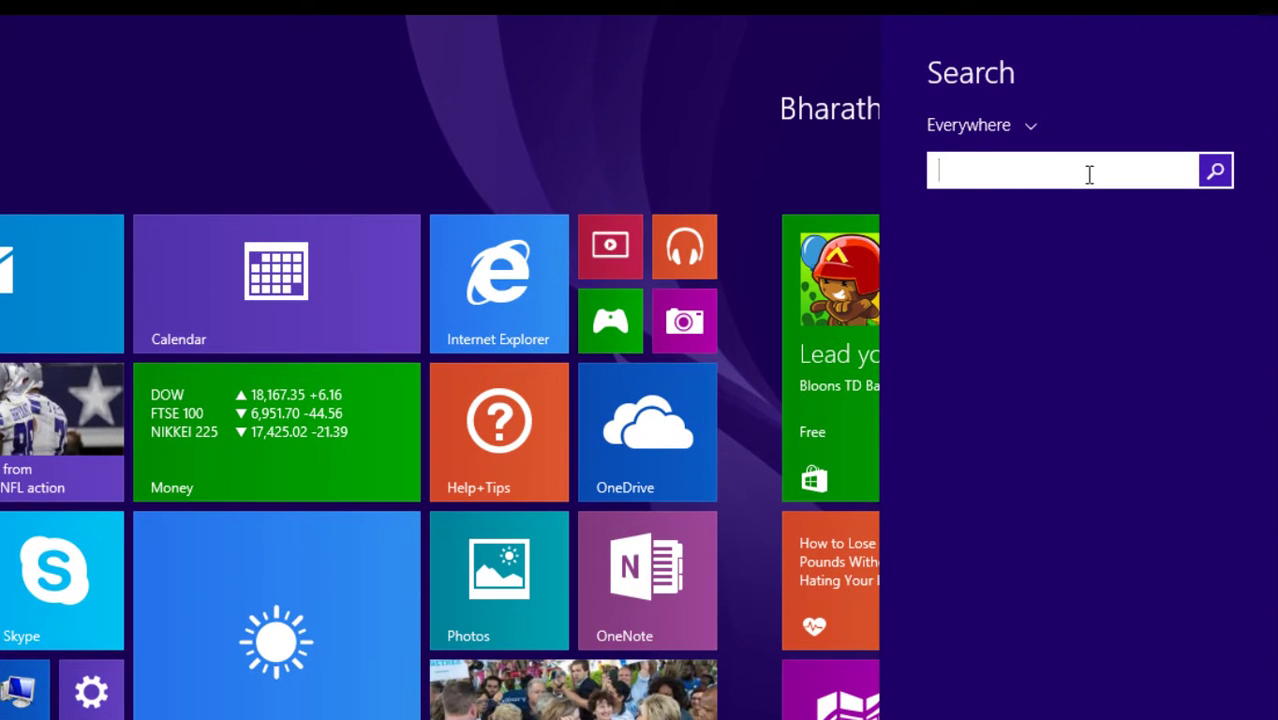
type("powerPoint 2007")
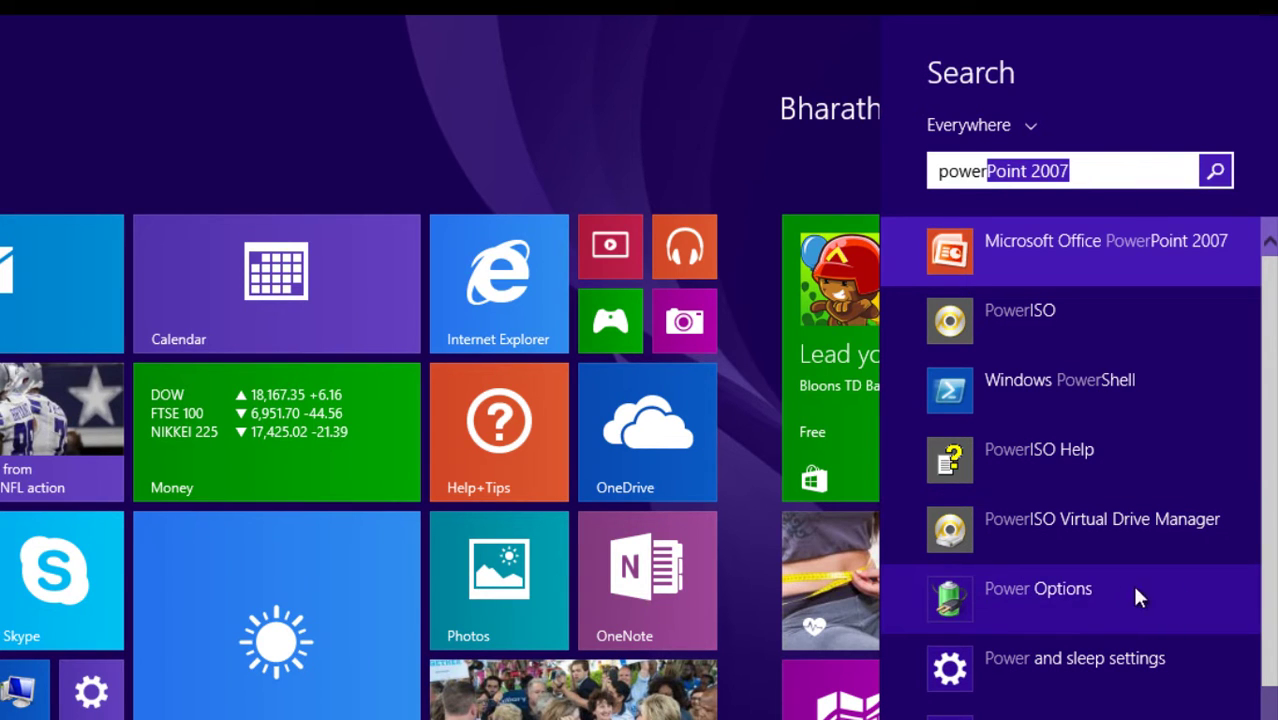
left_click(1159, 603)
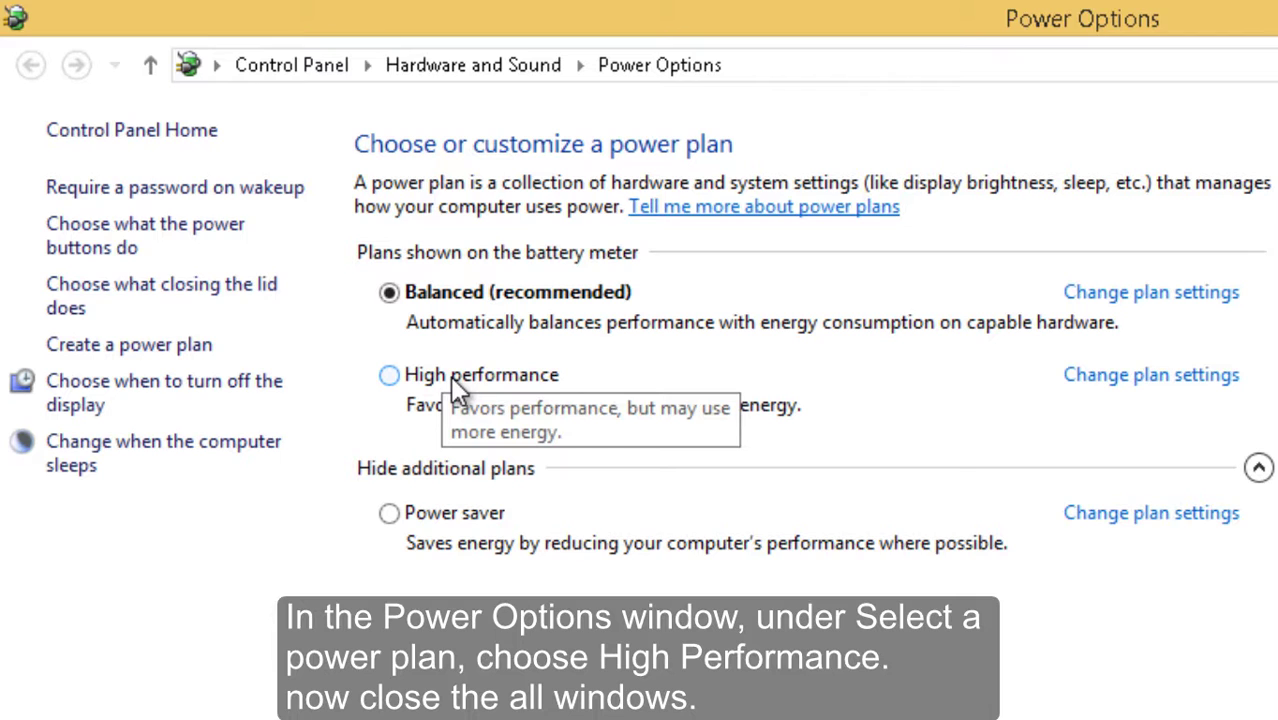
left_click(452, 376)
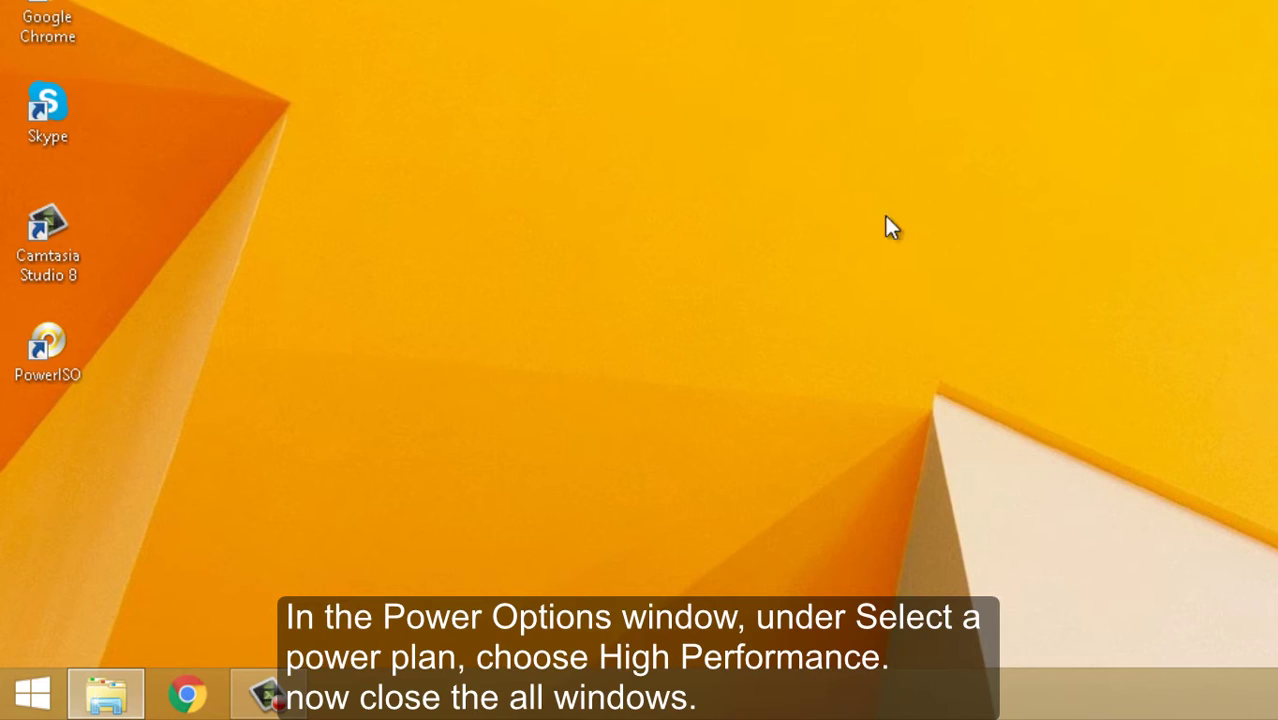
Step: Open Task Manager and display the programs set to run at startup
right_click(619, 697)
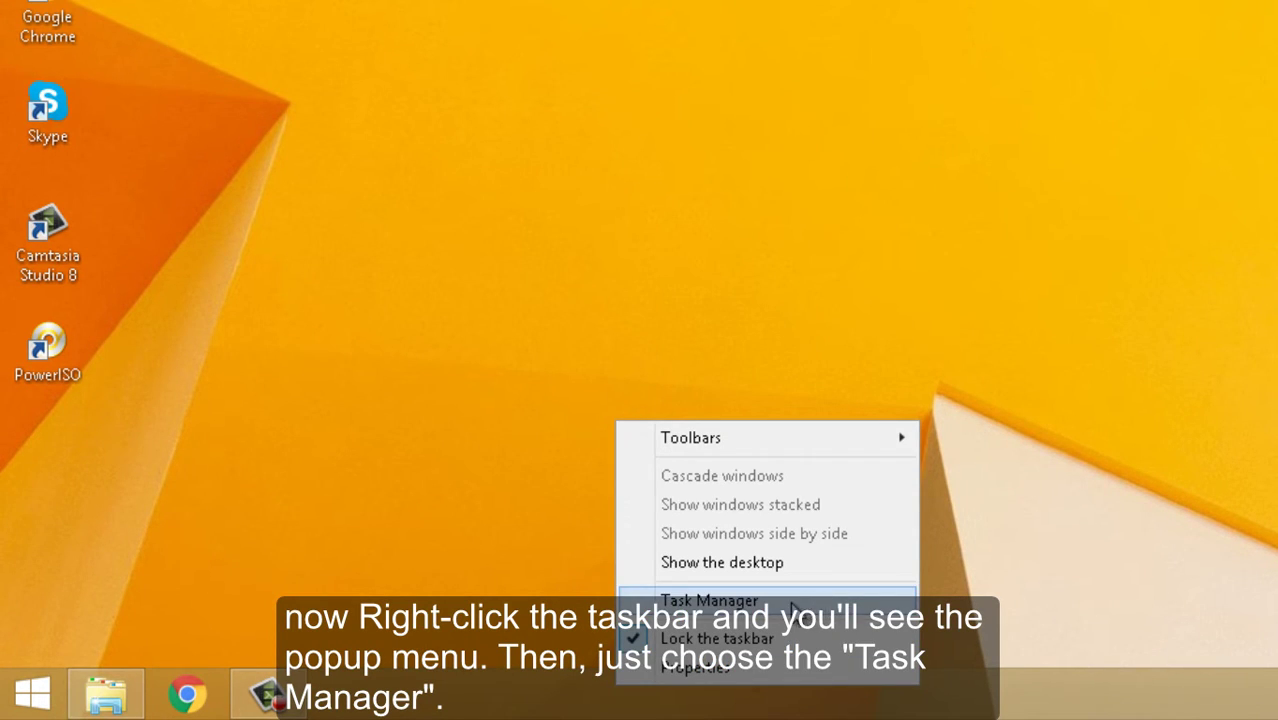
left_click(790, 604)
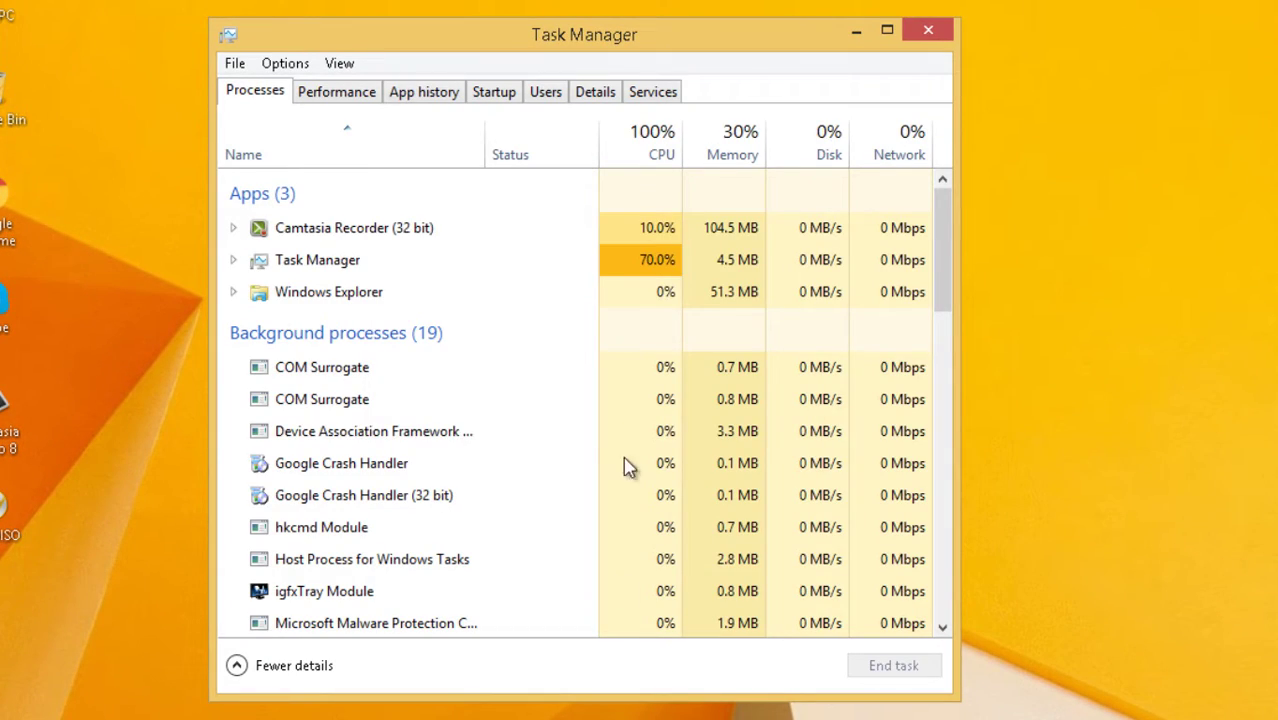
left_click(509, 103)
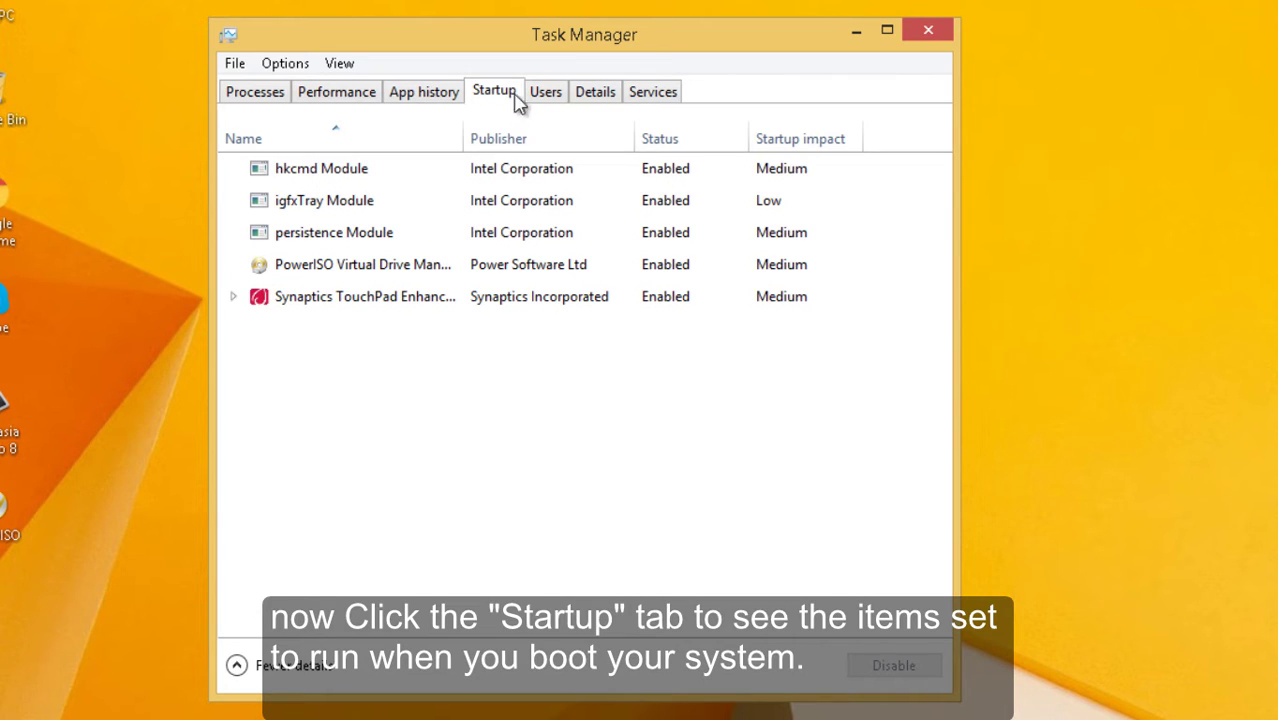
Step: Disable all five startup programs: hkcmd Module, igfxTray Module, persistence Module, the PowerISO virtual drive entry and the Synaptics TouchPad entry
left_click(836, 175)
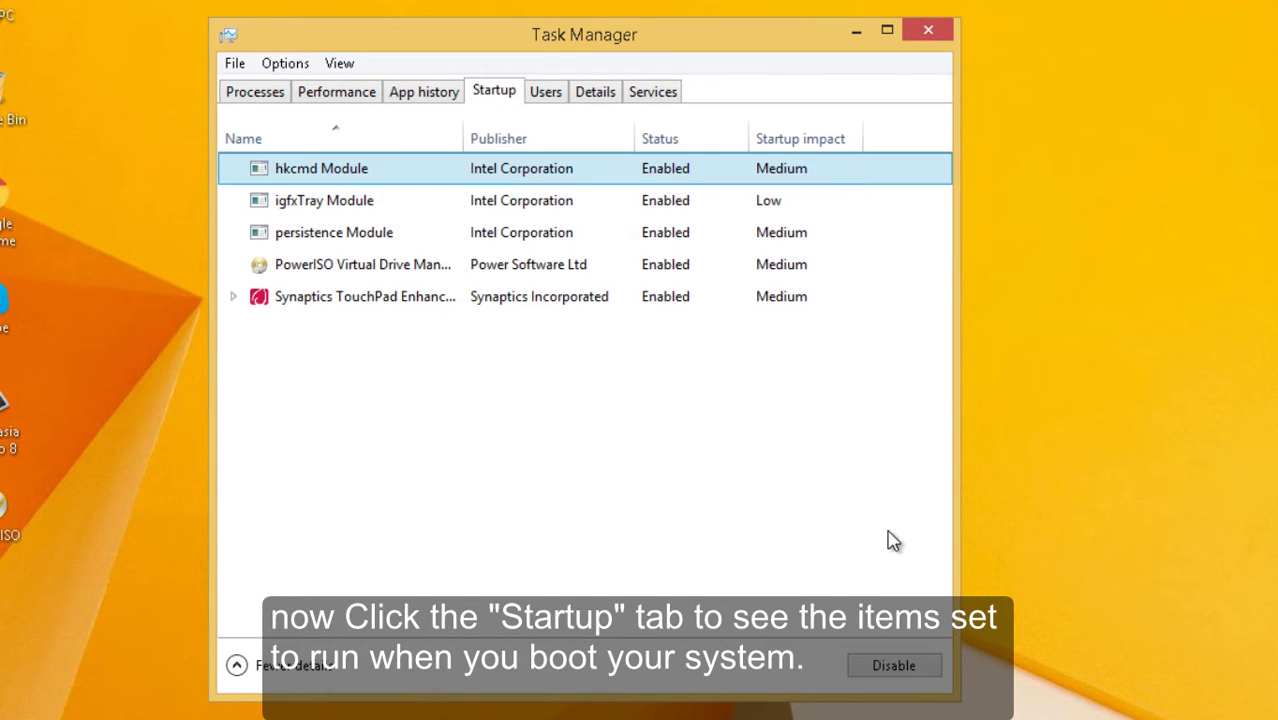
left_click(885, 666)
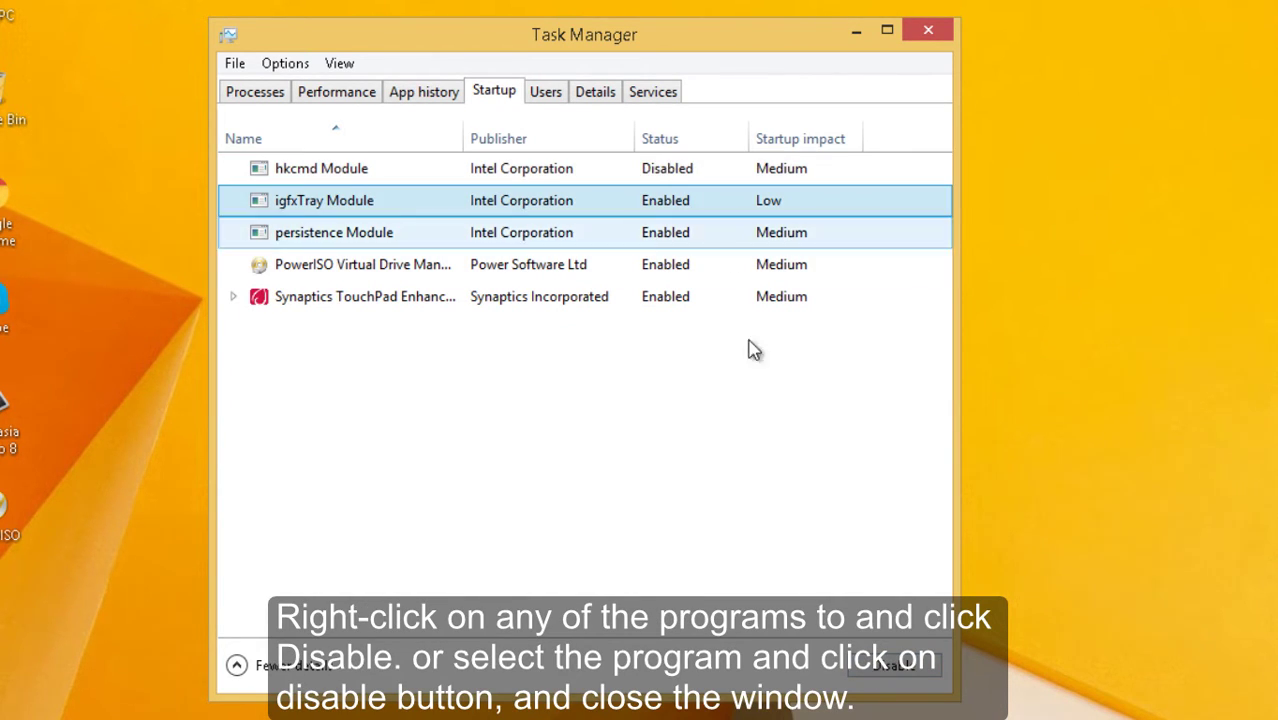
left_click(872, 667)
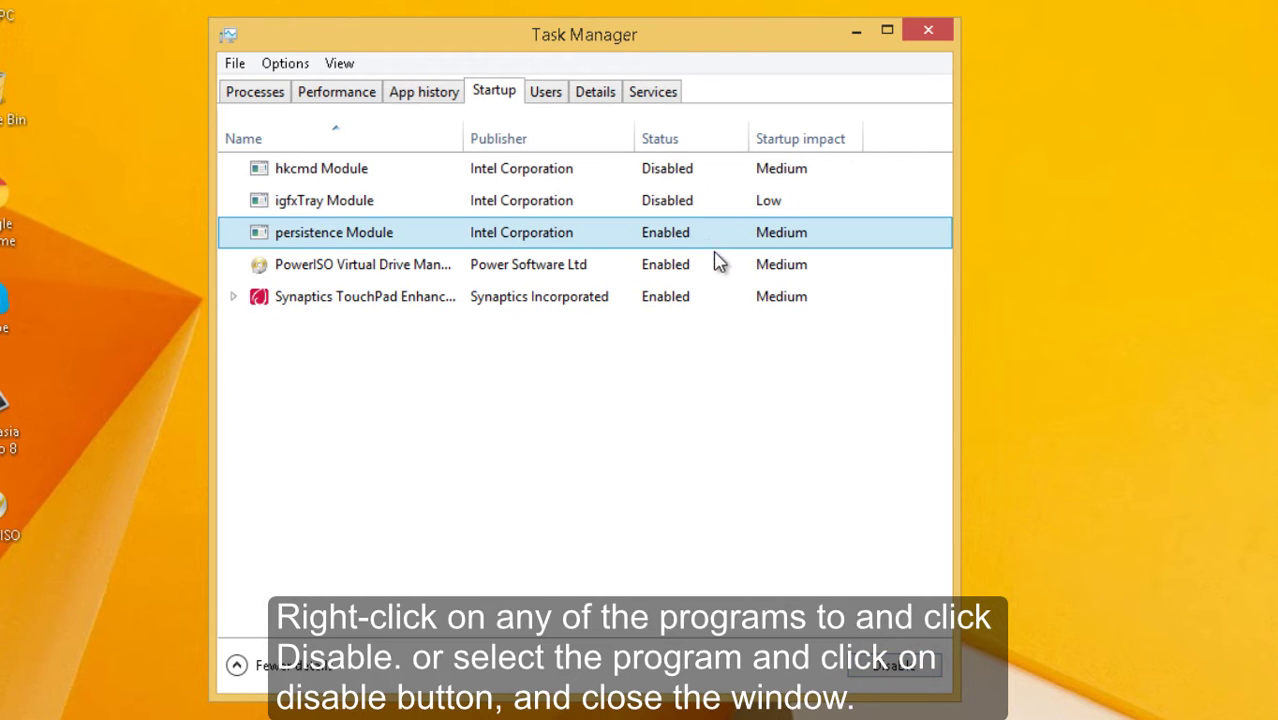
left_click(872, 667)
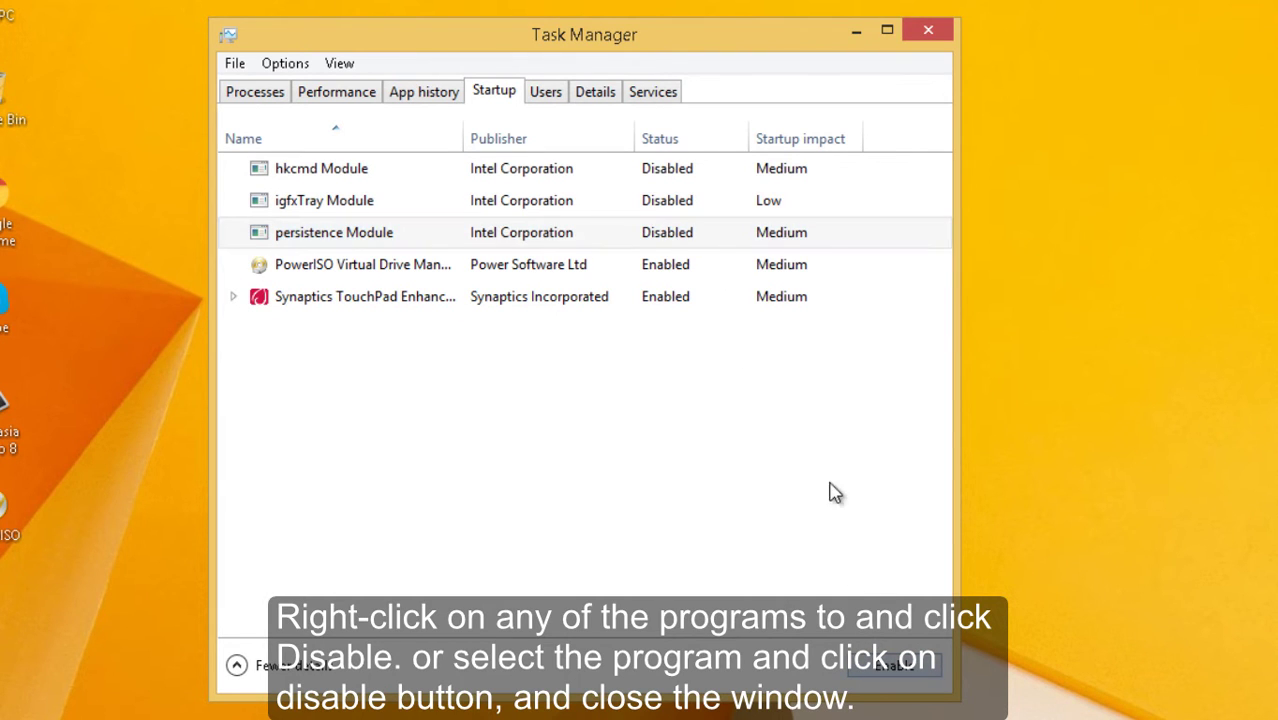
left_click(752, 266)
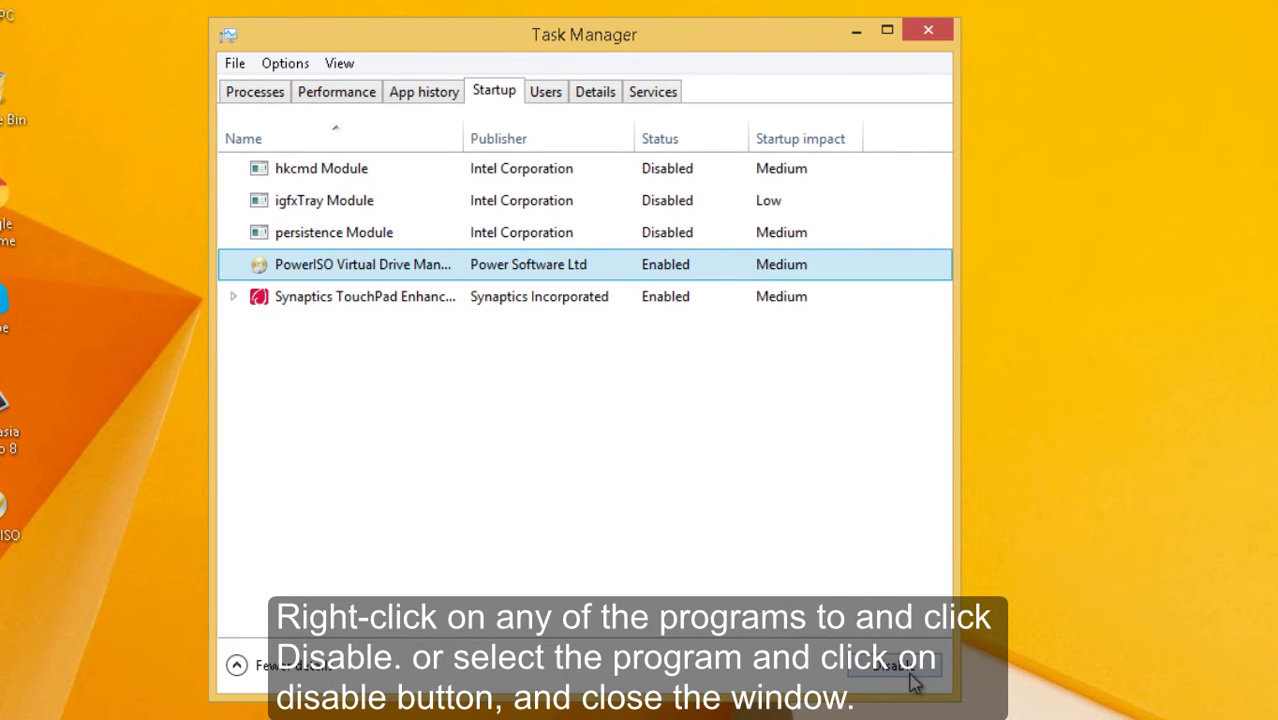
left_click(905, 668)
left_click(713, 298)
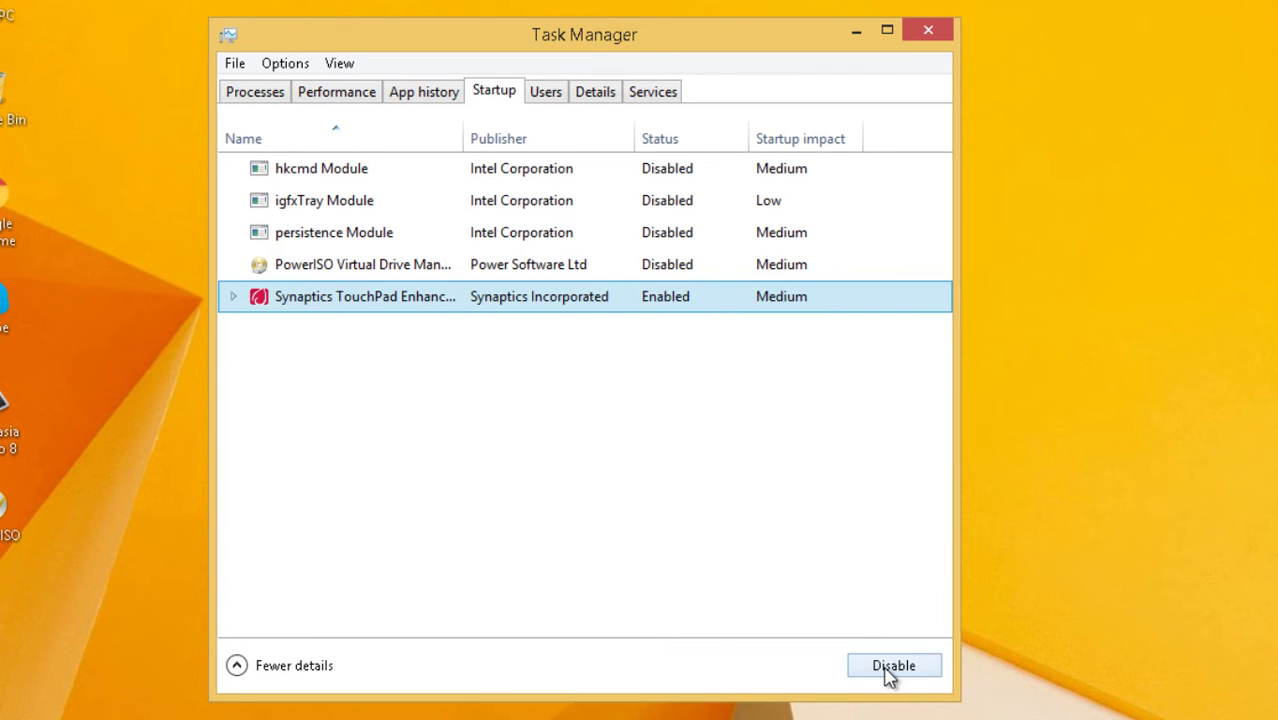
left_click(889, 677)
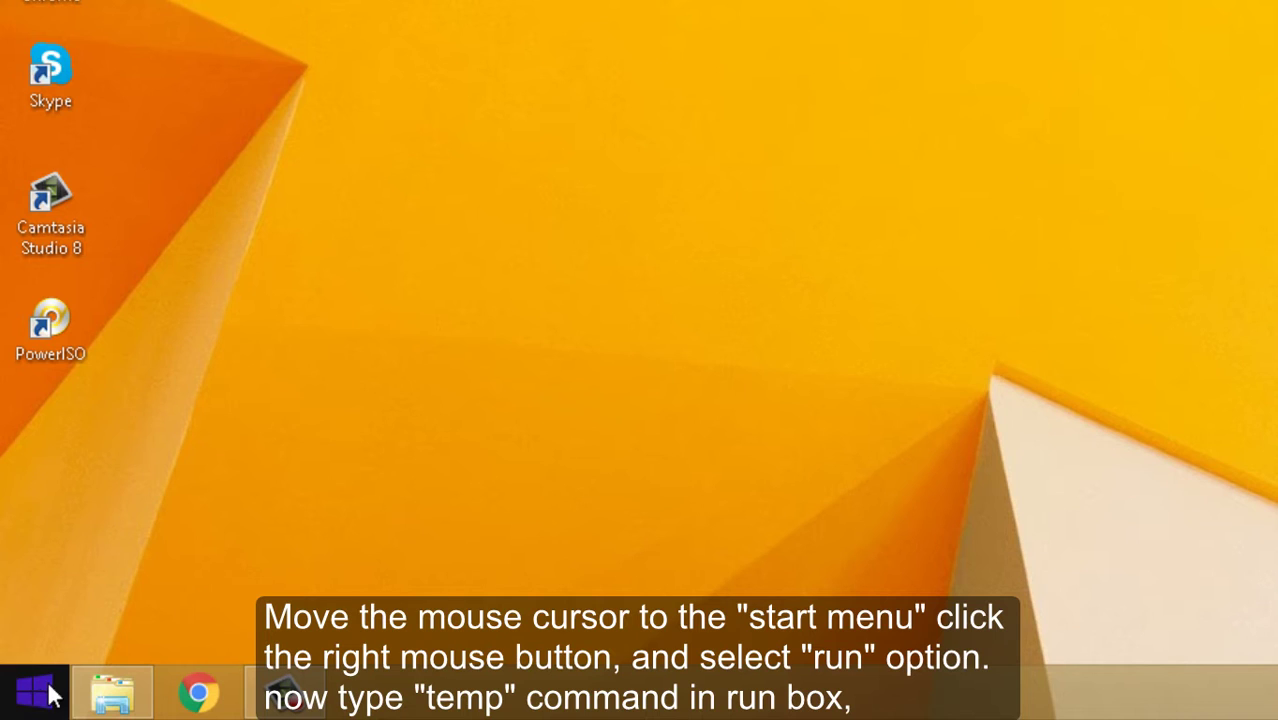
Step: Open the Windows Temp folder by running the command "temp" from the Run dialog
right_click(36, 691)
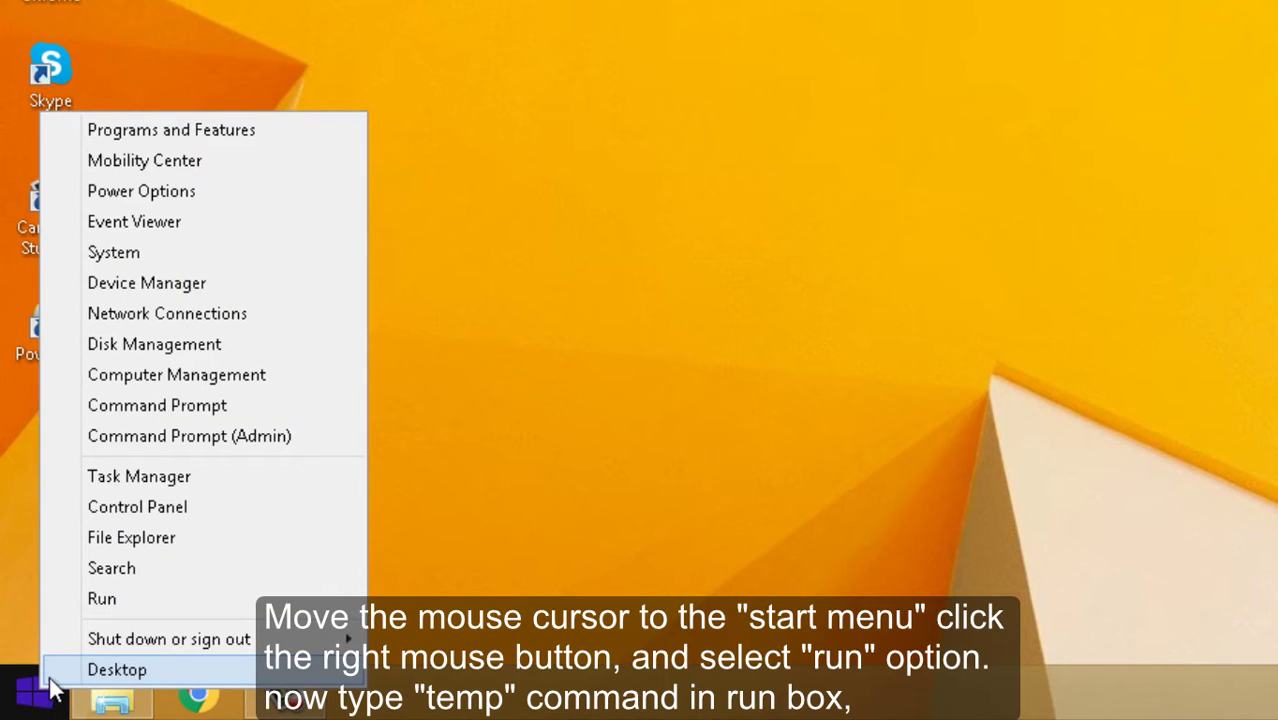
left_click(102, 598)
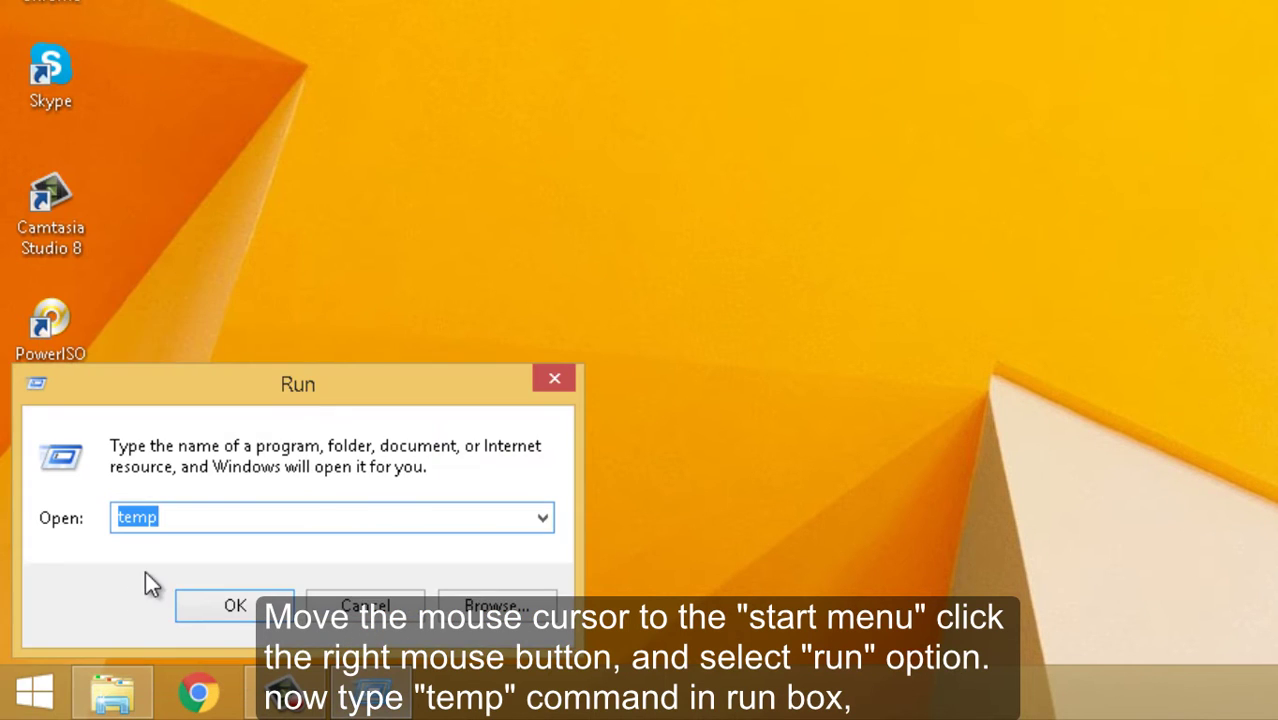
left_click_drag(298, 384, 972, 195)
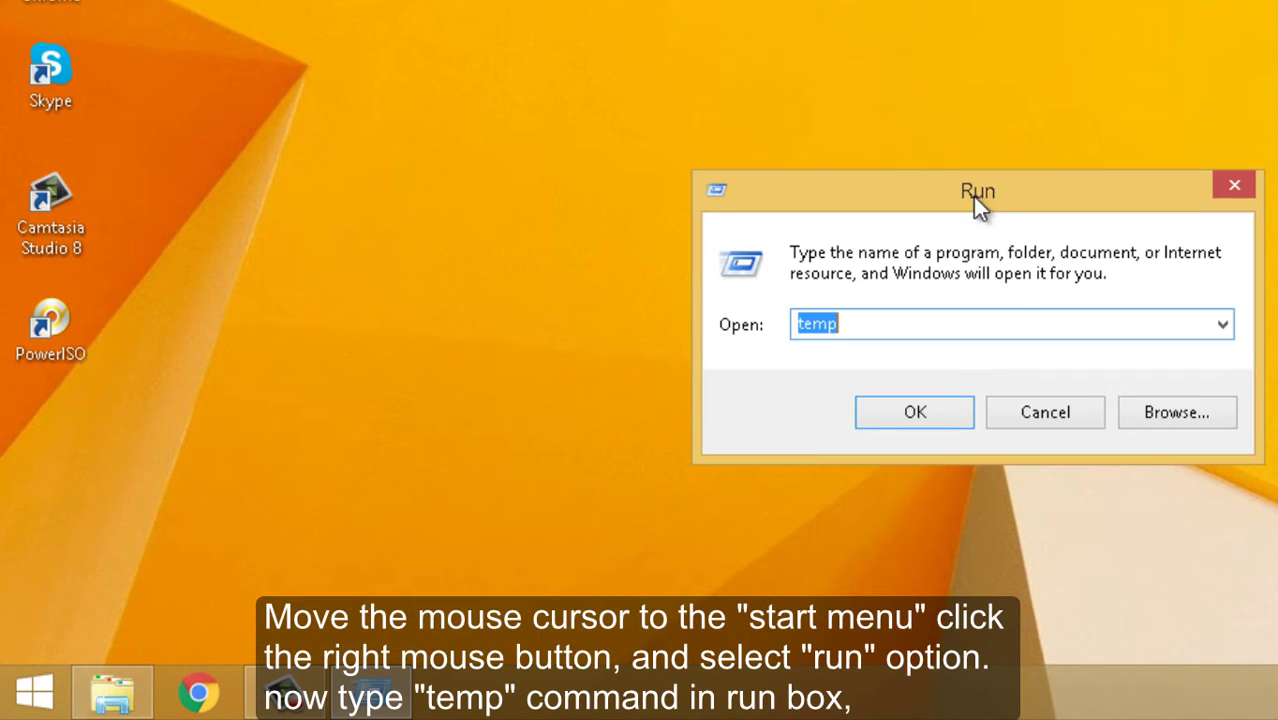
left_click(897, 318)
left_click_drag(893, 322, 728, 331)
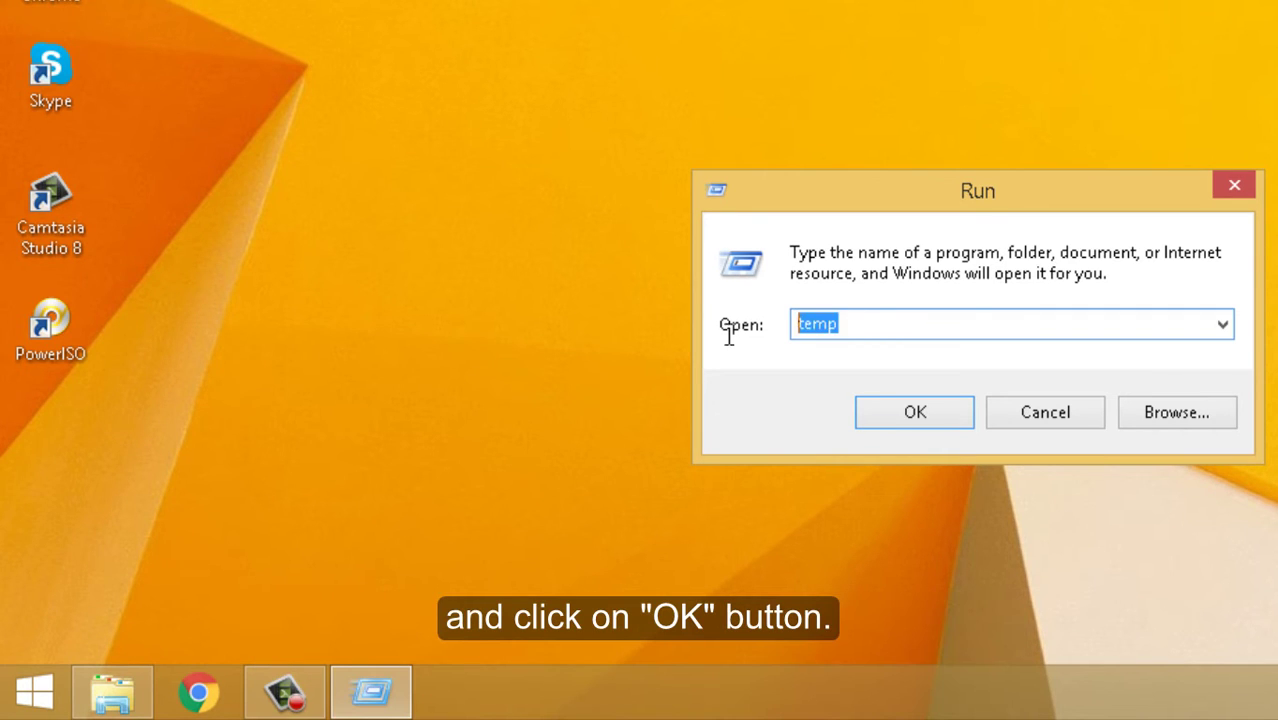
left_click(1020, 316)
left_click_drag(1018, 316, 673, 303)
left_click(1016, 306)
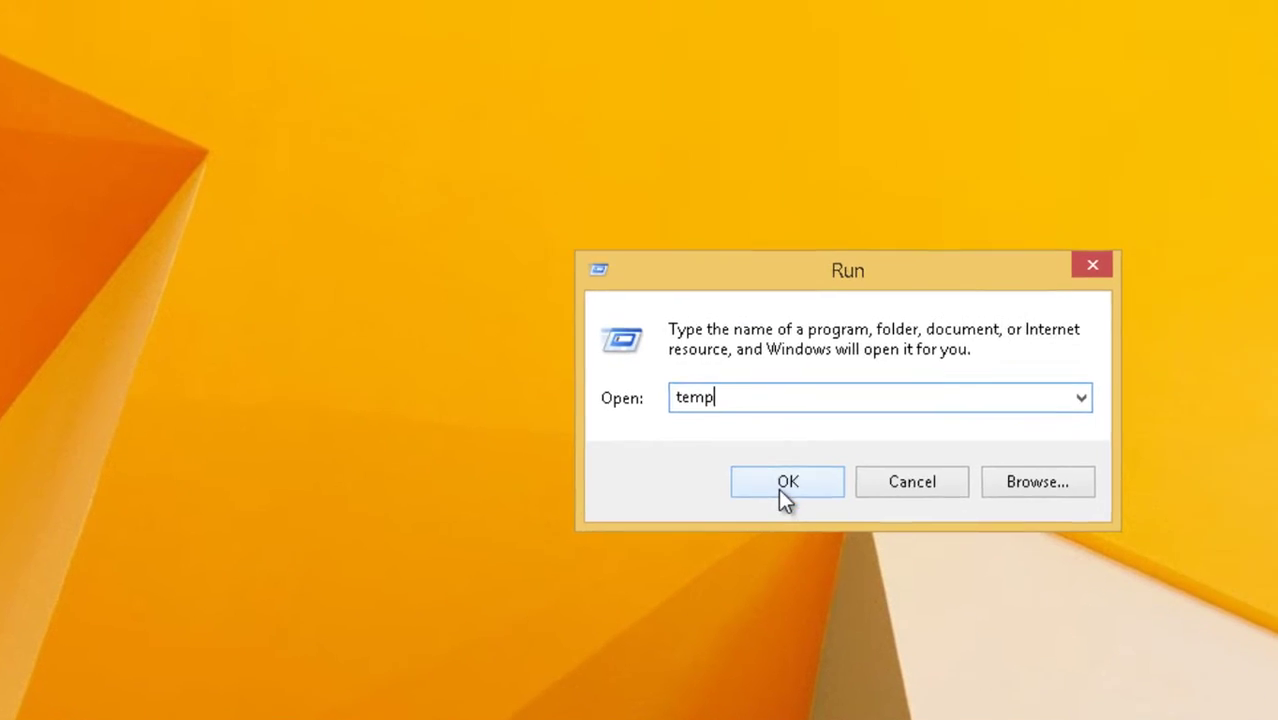
left_click(915, 412)
Step: Select and delete all files and folders in the Windows Temp folder and close its window
left_click_drag(488, 643, 405, 152)
right_click(393, 194)
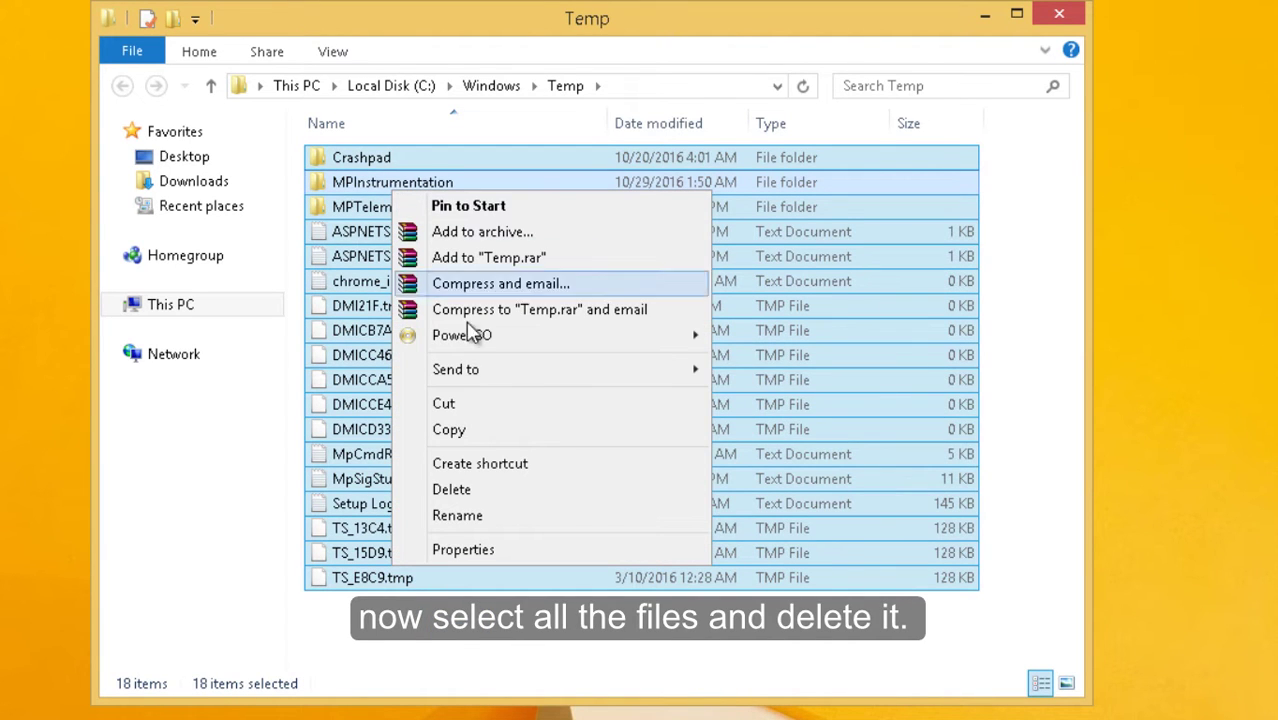
mouse_move(470, 372)
left_click(448, 488)
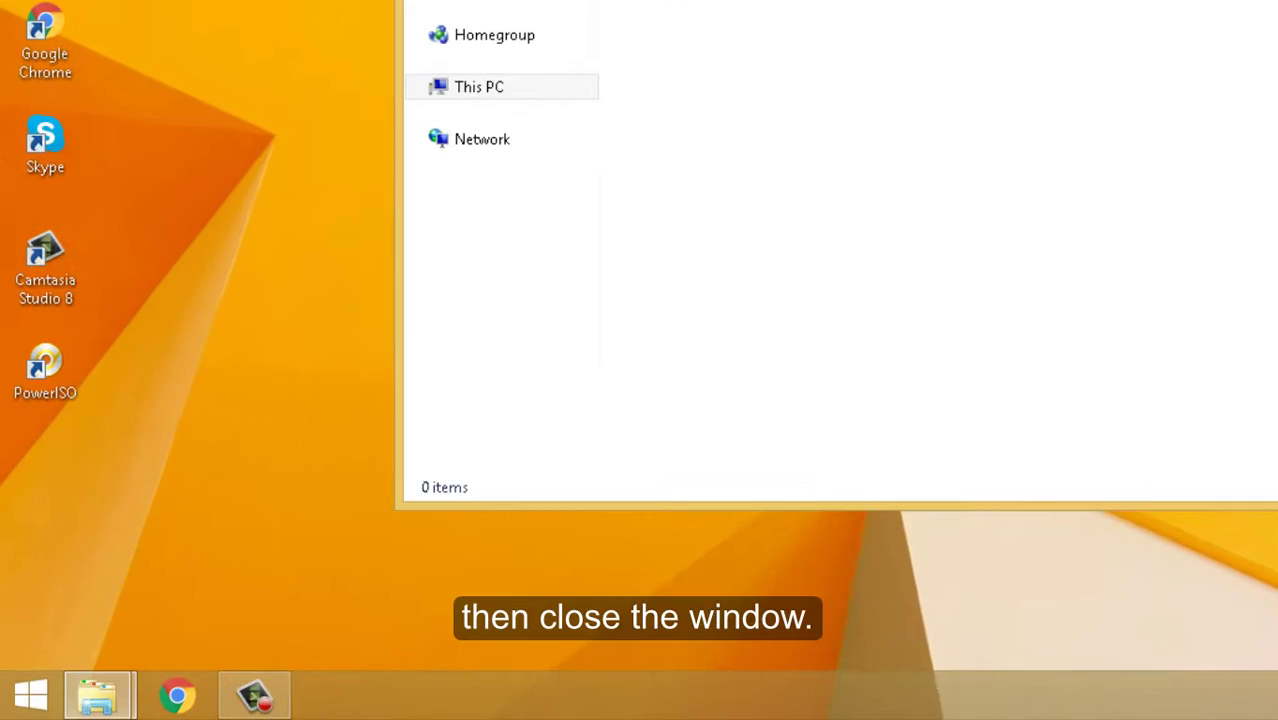
left_click(1062, 12)
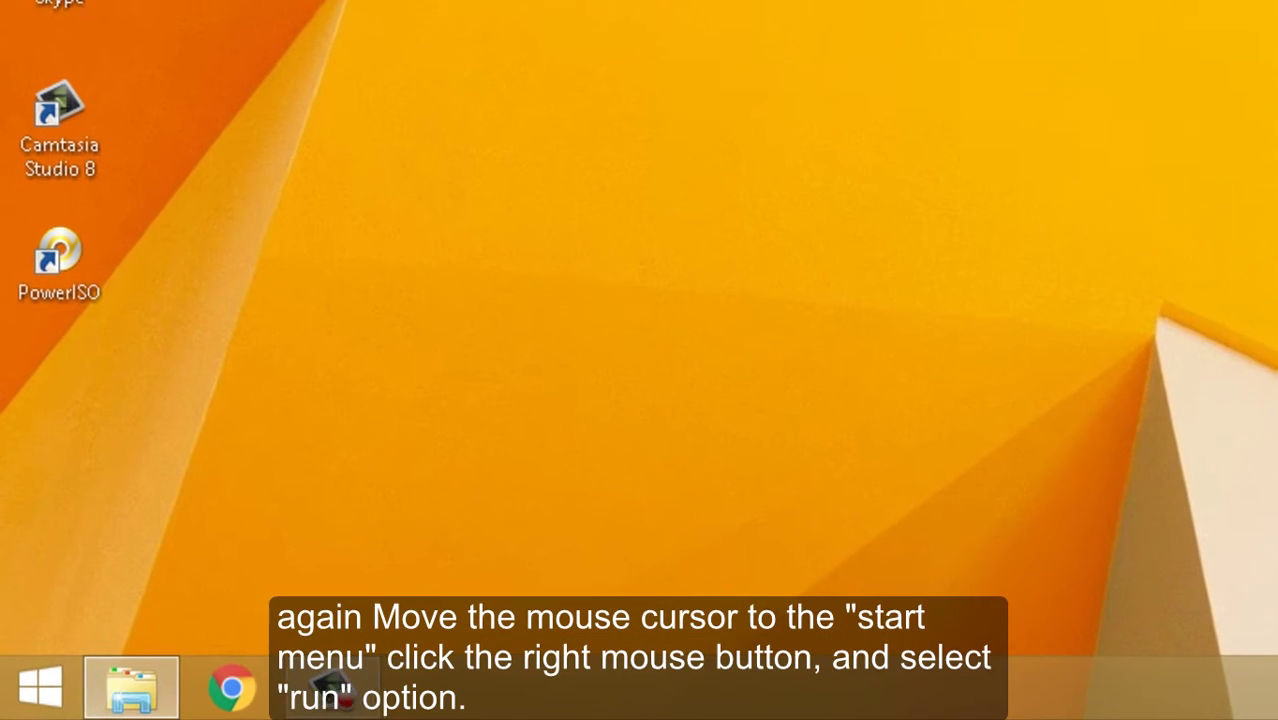
Step: Open the user's Temp folder by running the command "%temp%" from the Run dialog
right_click(40, 692)
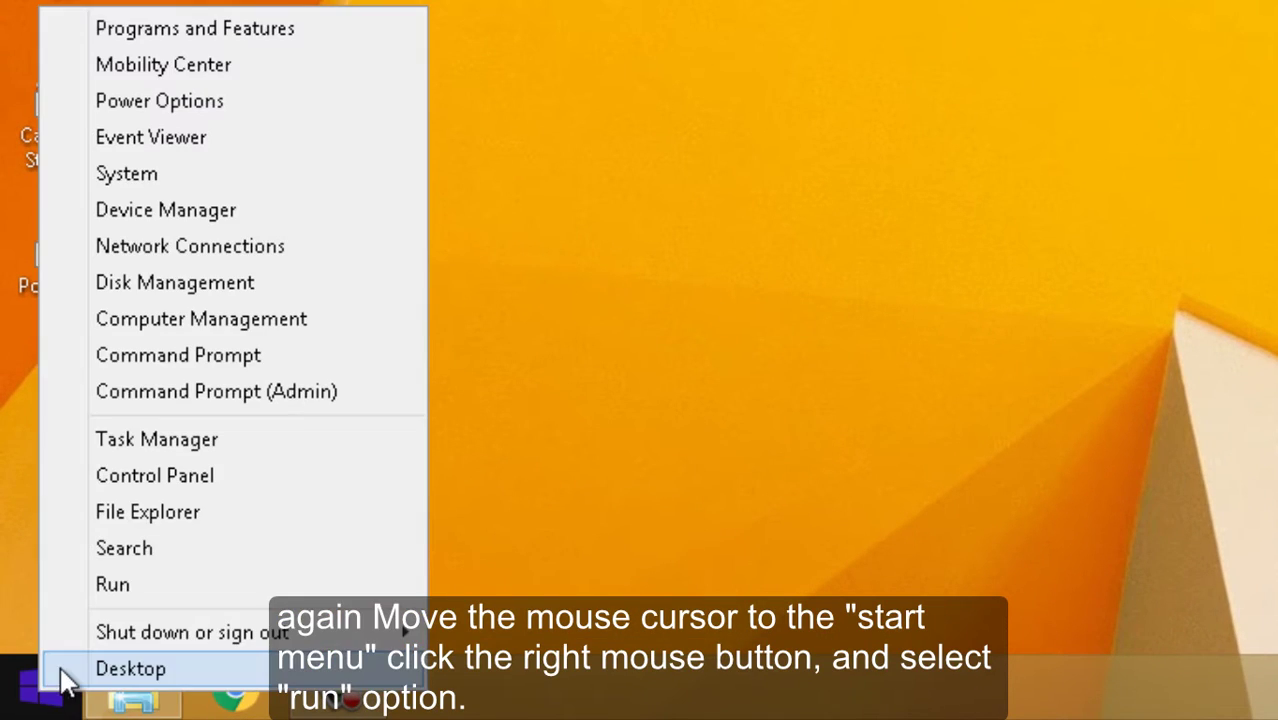
left_click(186, 585)
type("%temp")
left_click(669, 388)
left_click(697, 371)
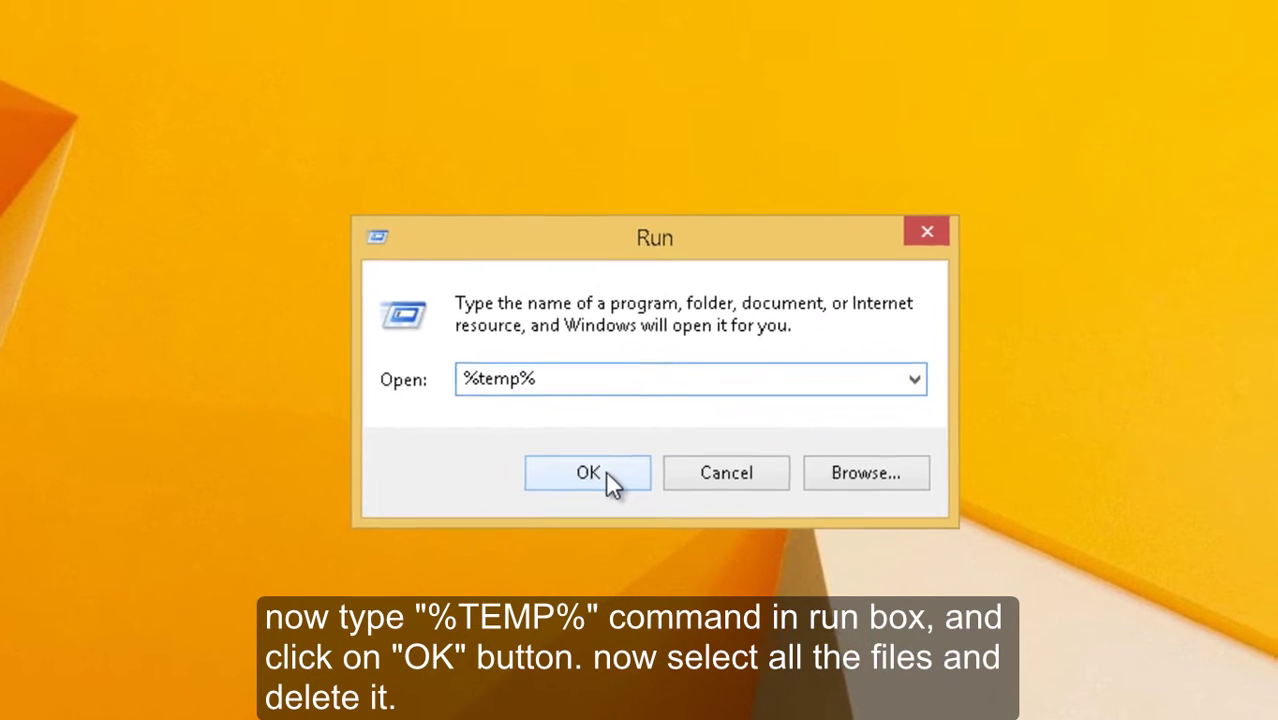
left_click(605, 470)
Step: Delete all items in the user's Temp folder, continue with administrator permission, skip the protected or in-use folders, and close the window
left_click_drag(1225, 590, 451, 106)
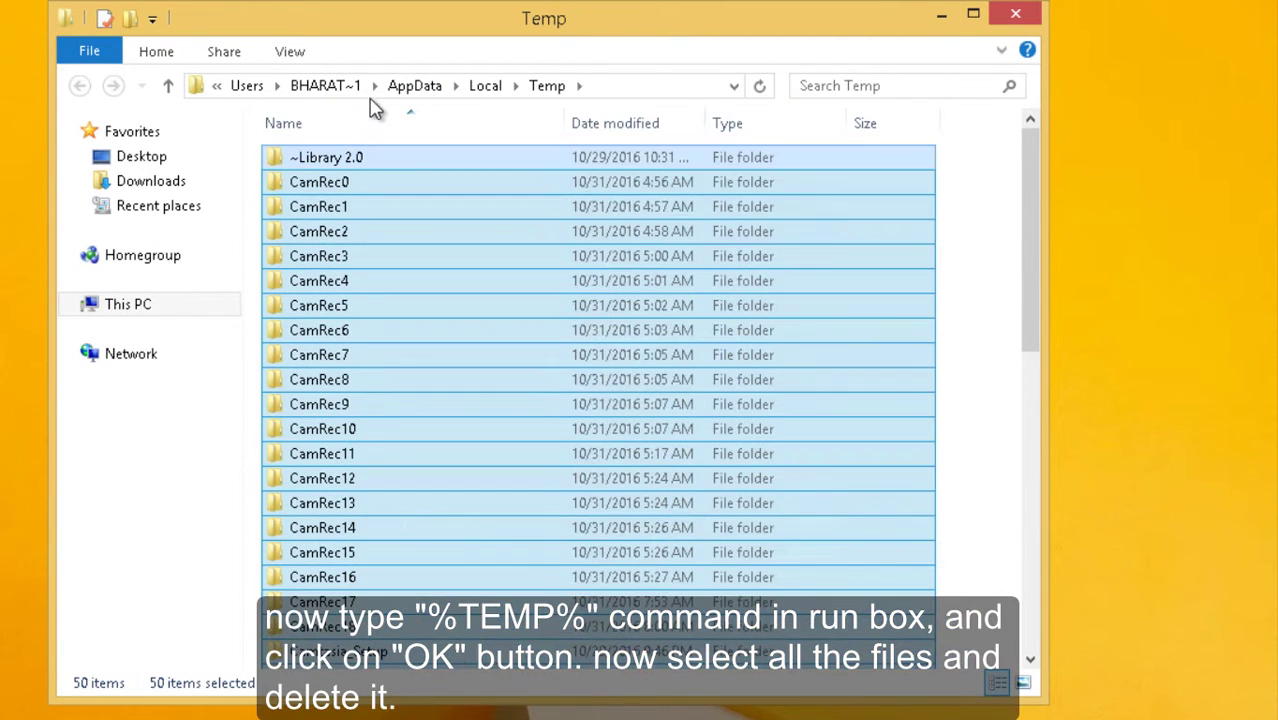
right_click(322, 190)
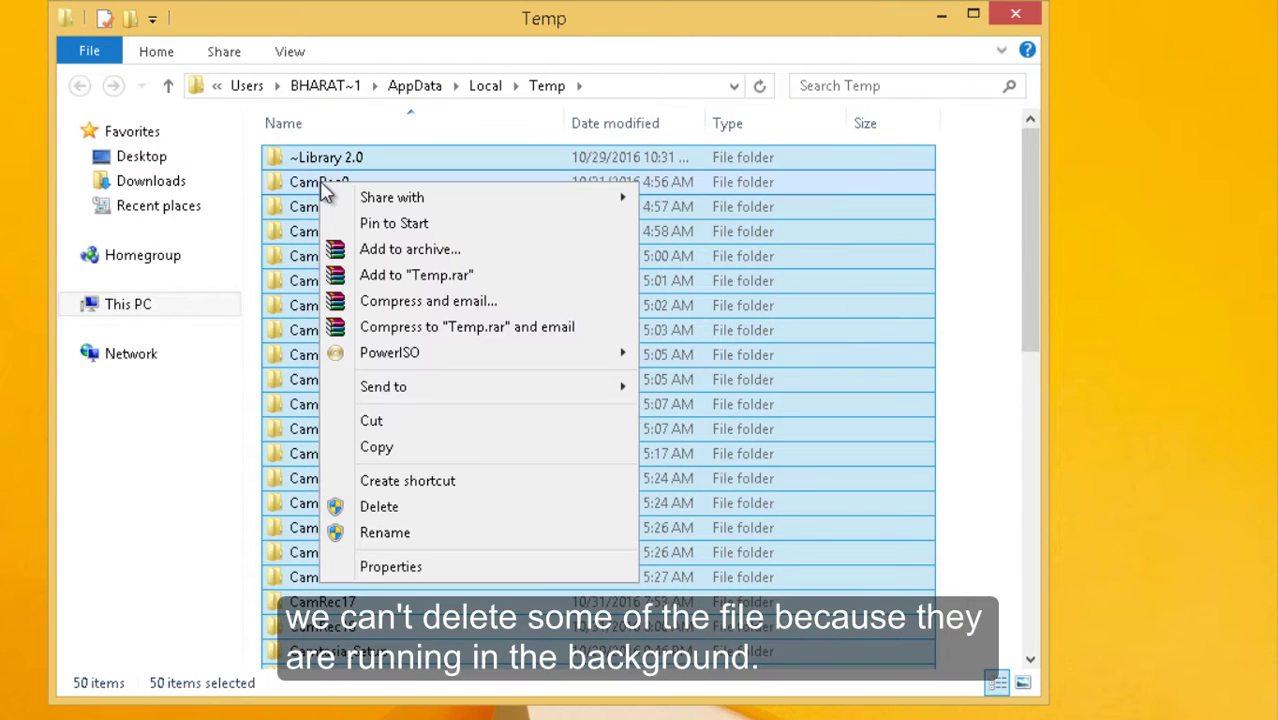
left_click(379, 506)
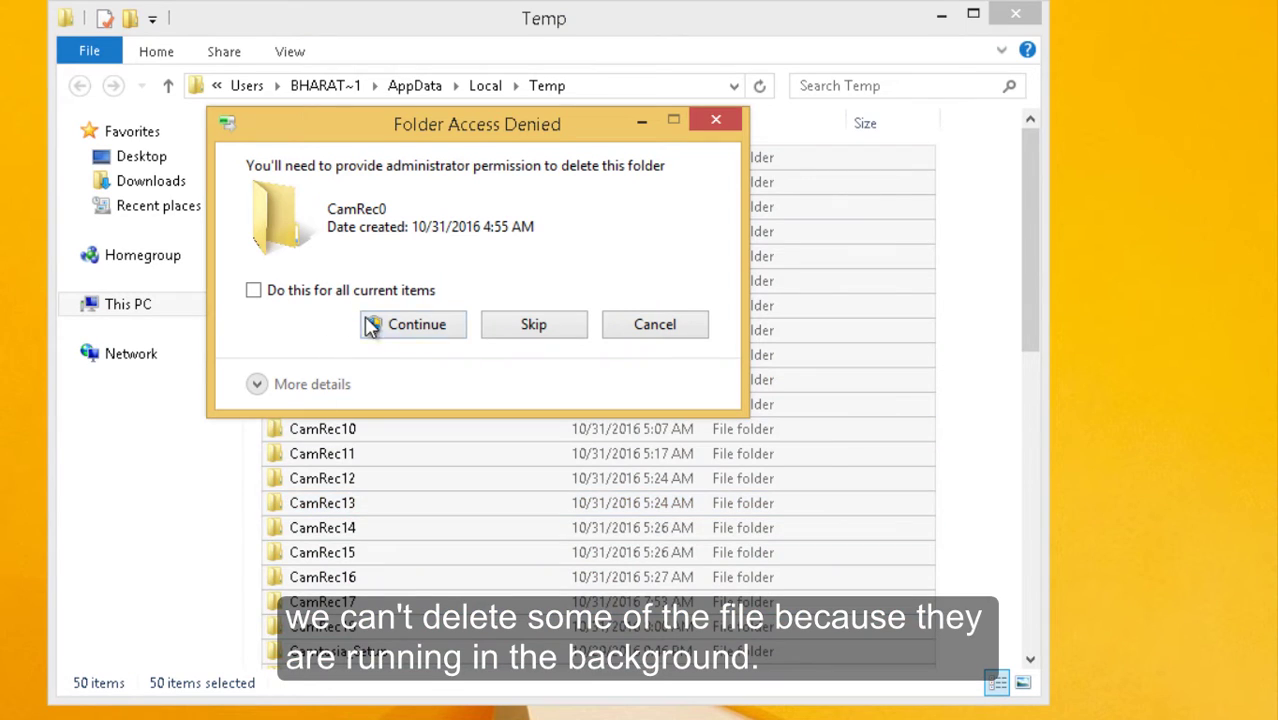
left_click(443, 323)
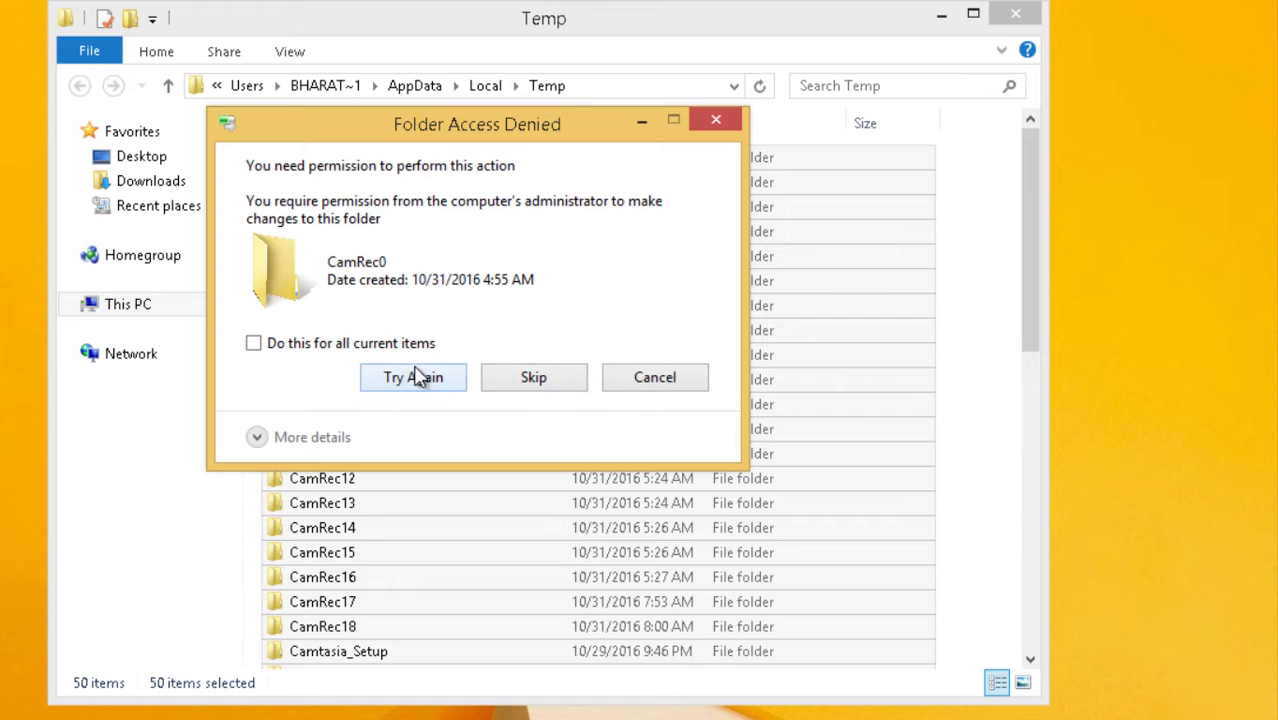
left_click(522, 384)
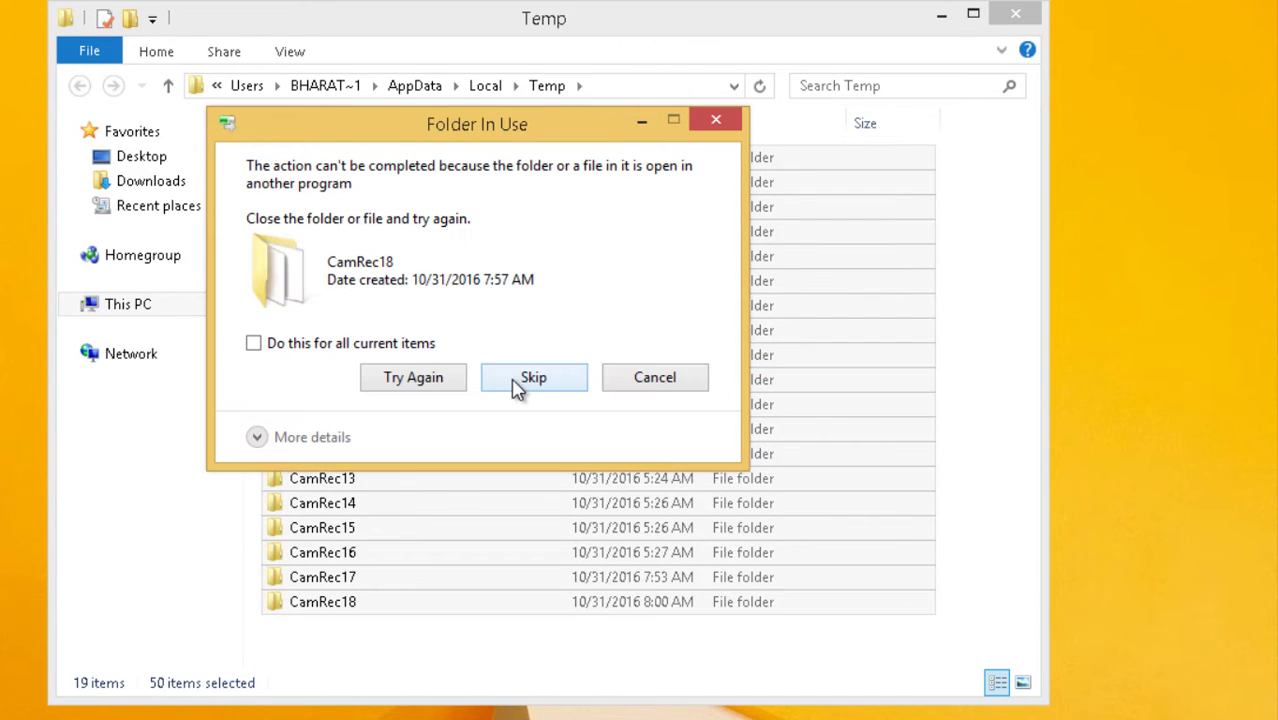
left_click(540, 377)
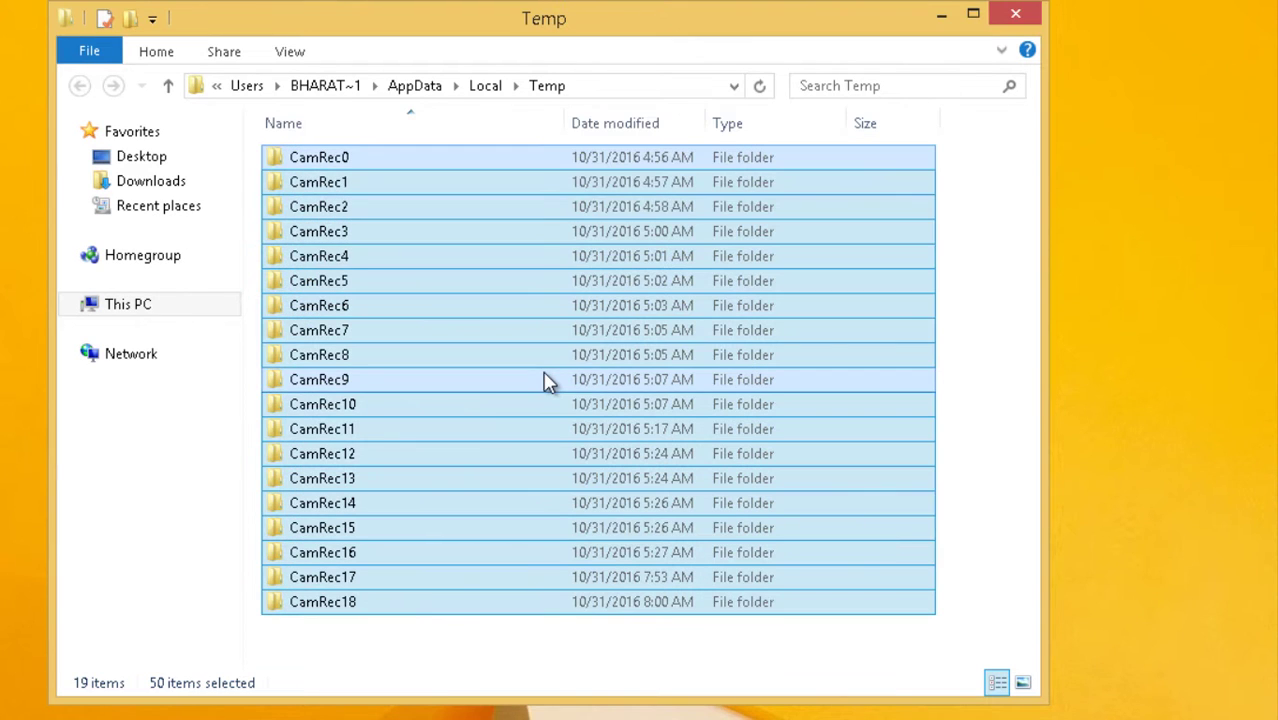
left_click(970, 334)
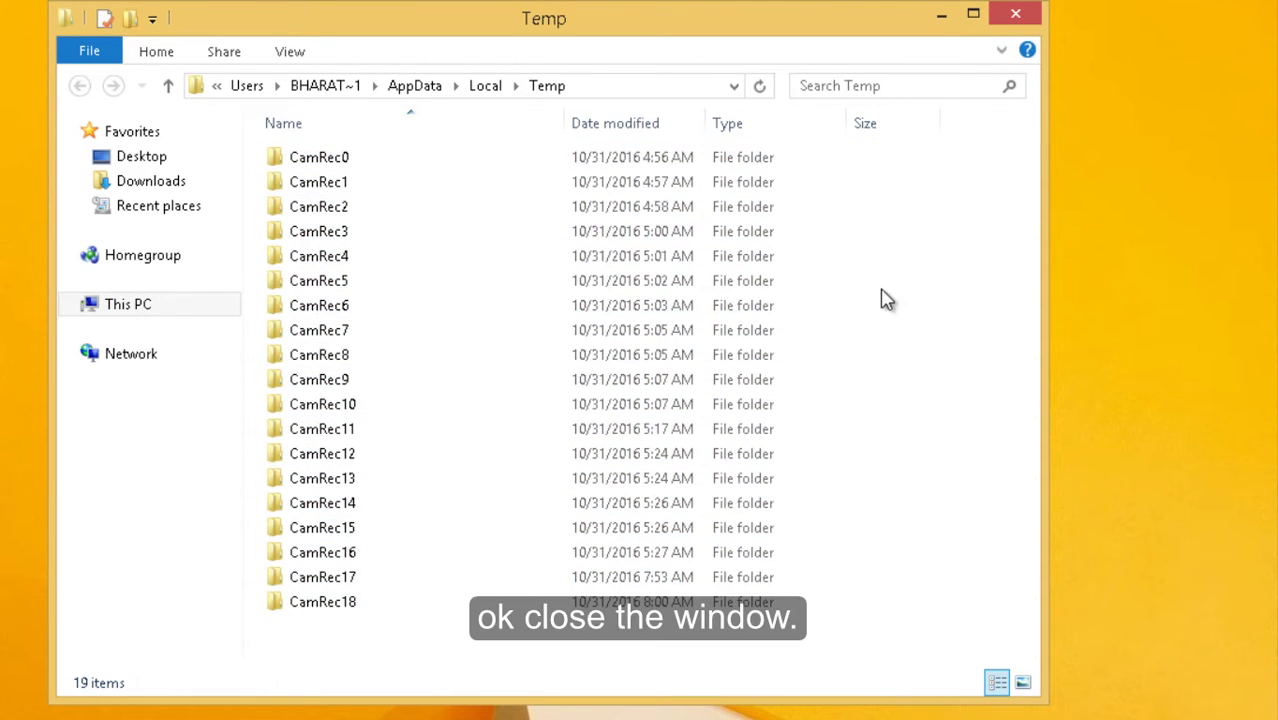
left_click(1016, 24)
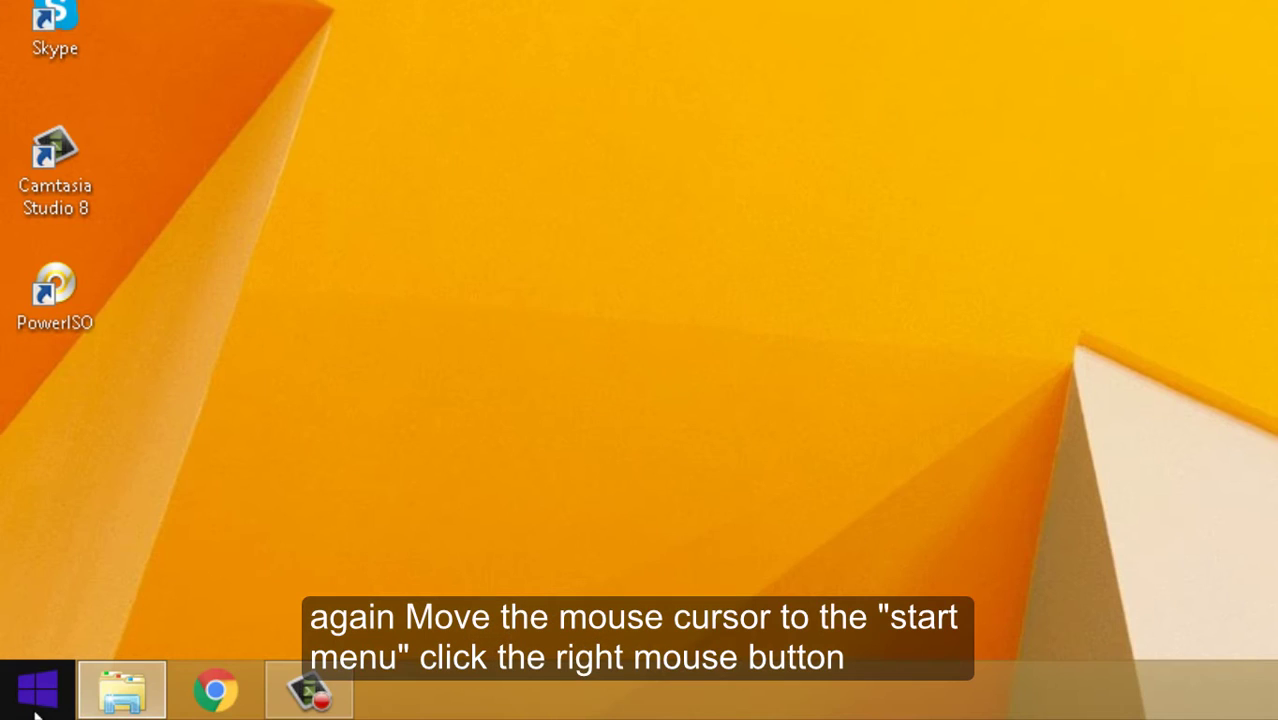
Step: Open the Recent folder by running the command "recent" from the Run dialog
right_click(38, 707)
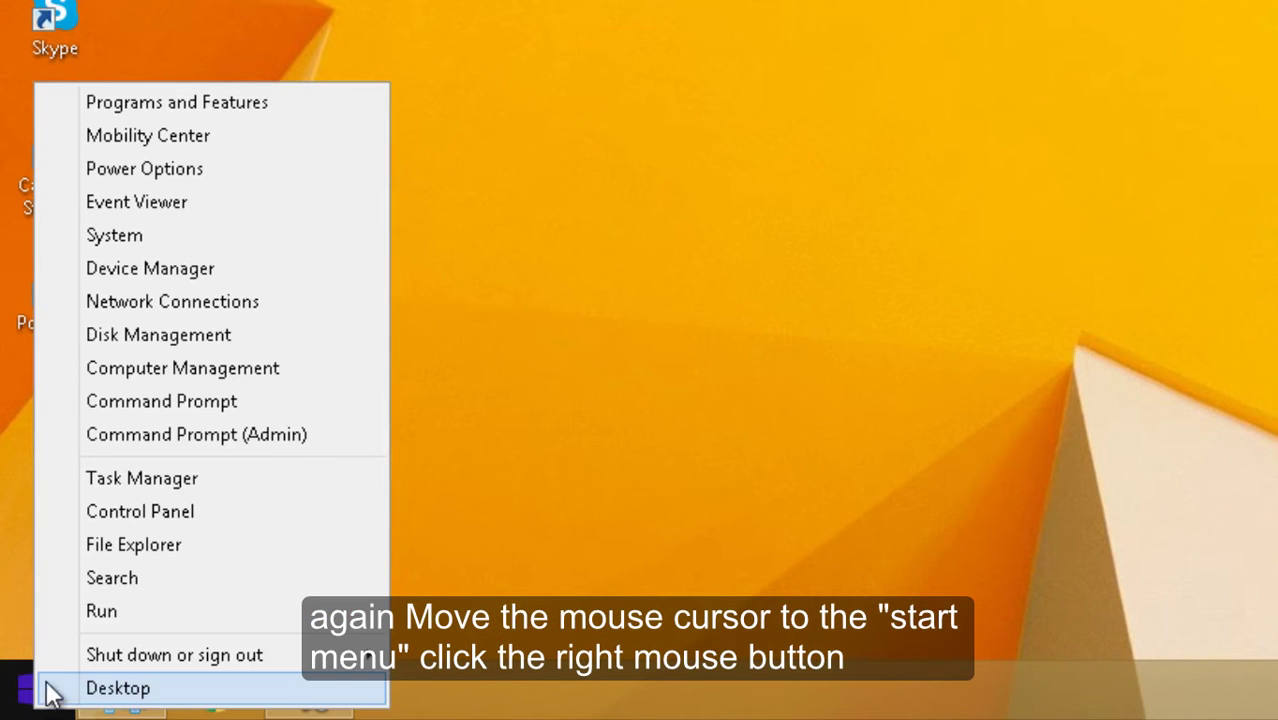
left_click(120, 610)
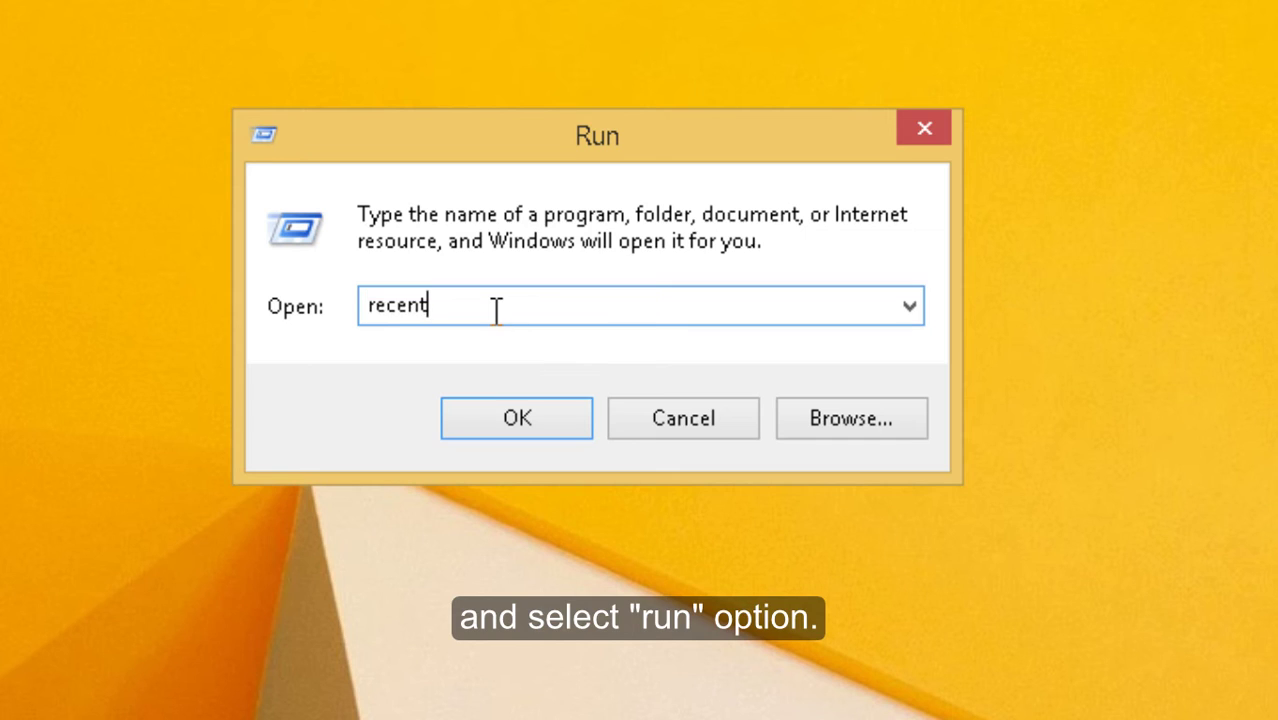
left_click(517, 418)
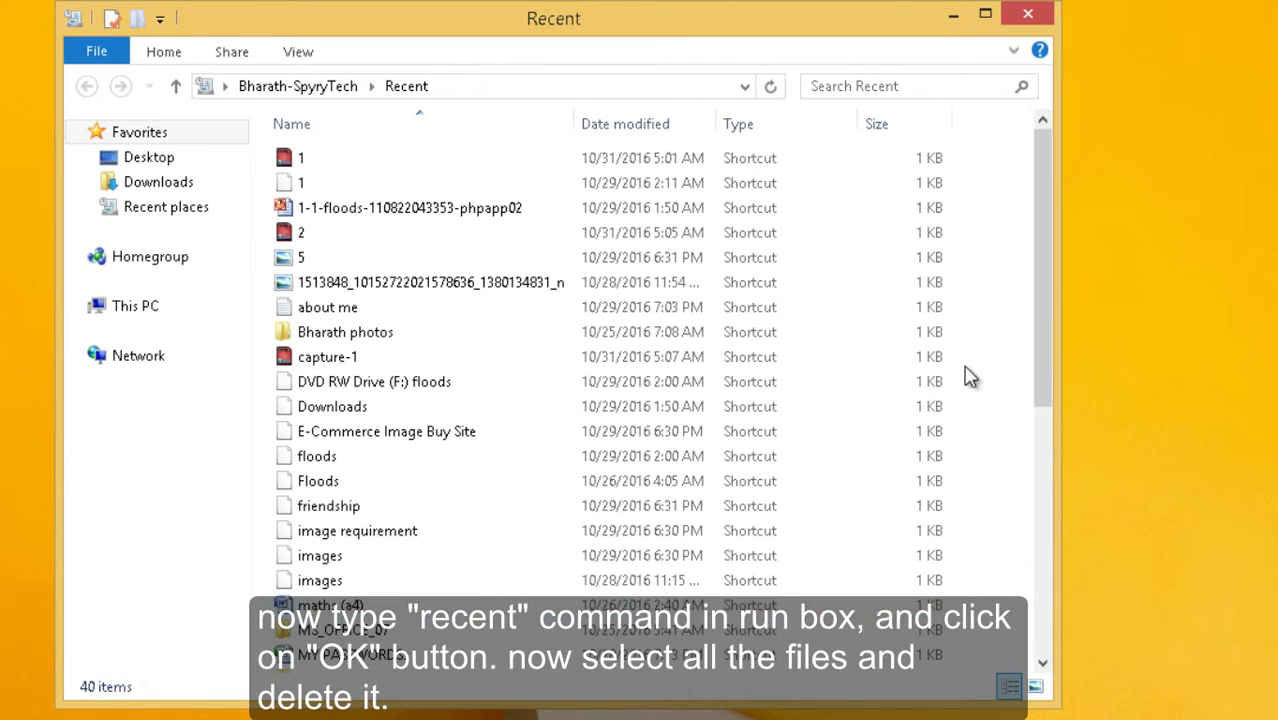
Step: Select and delete all shortcuts in the Recent folder and close its window
left_click_drag(1035, 350, 537, 130)
right_click(440, 217)
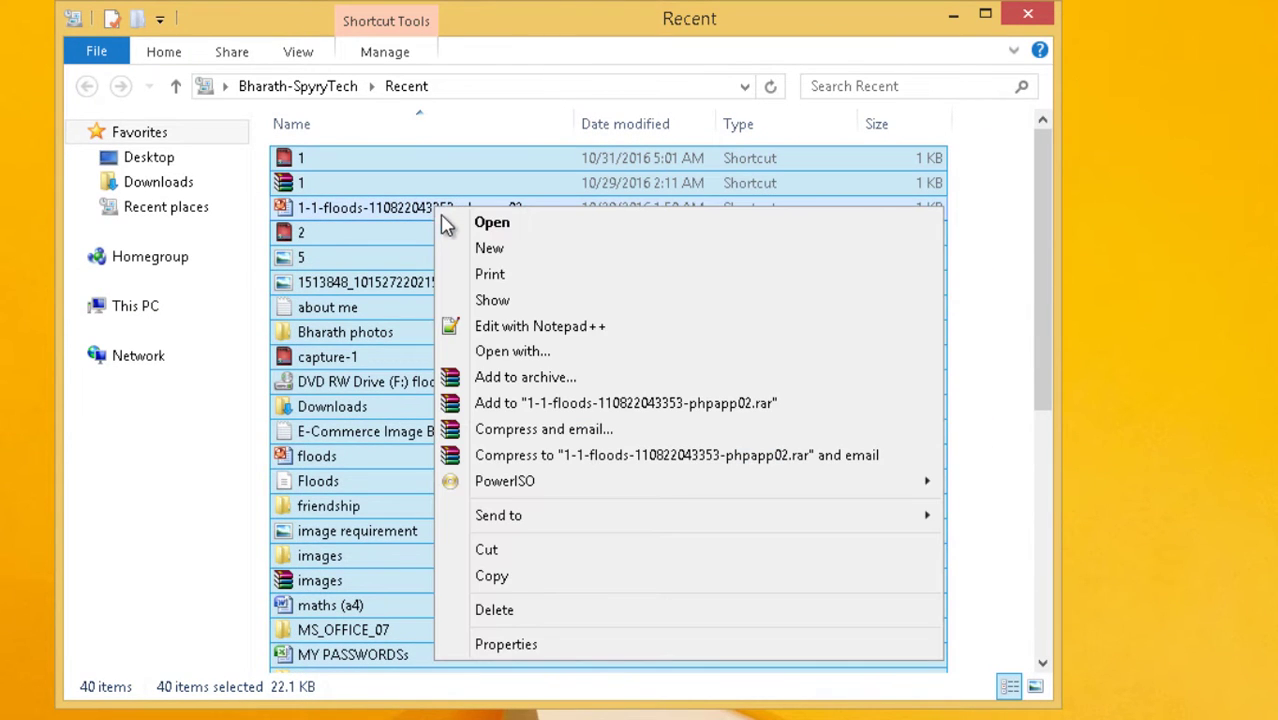
left_click(494, 610)
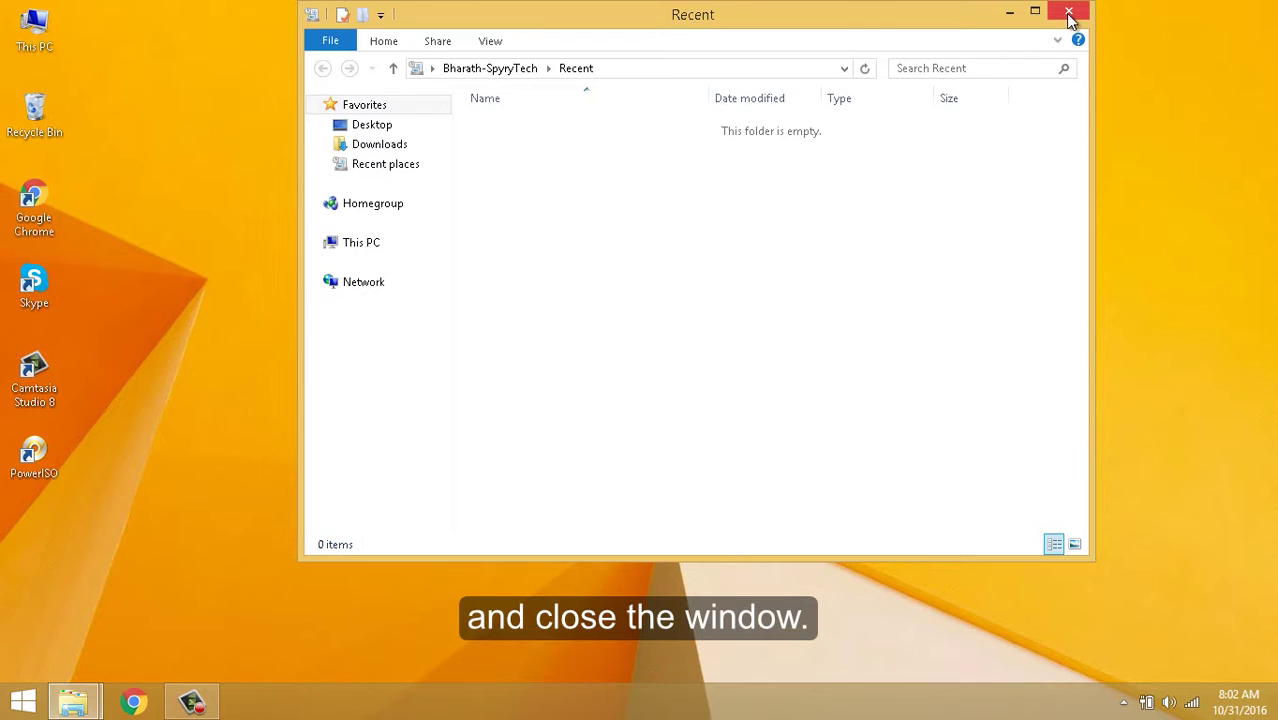
left_click(1069, 14)
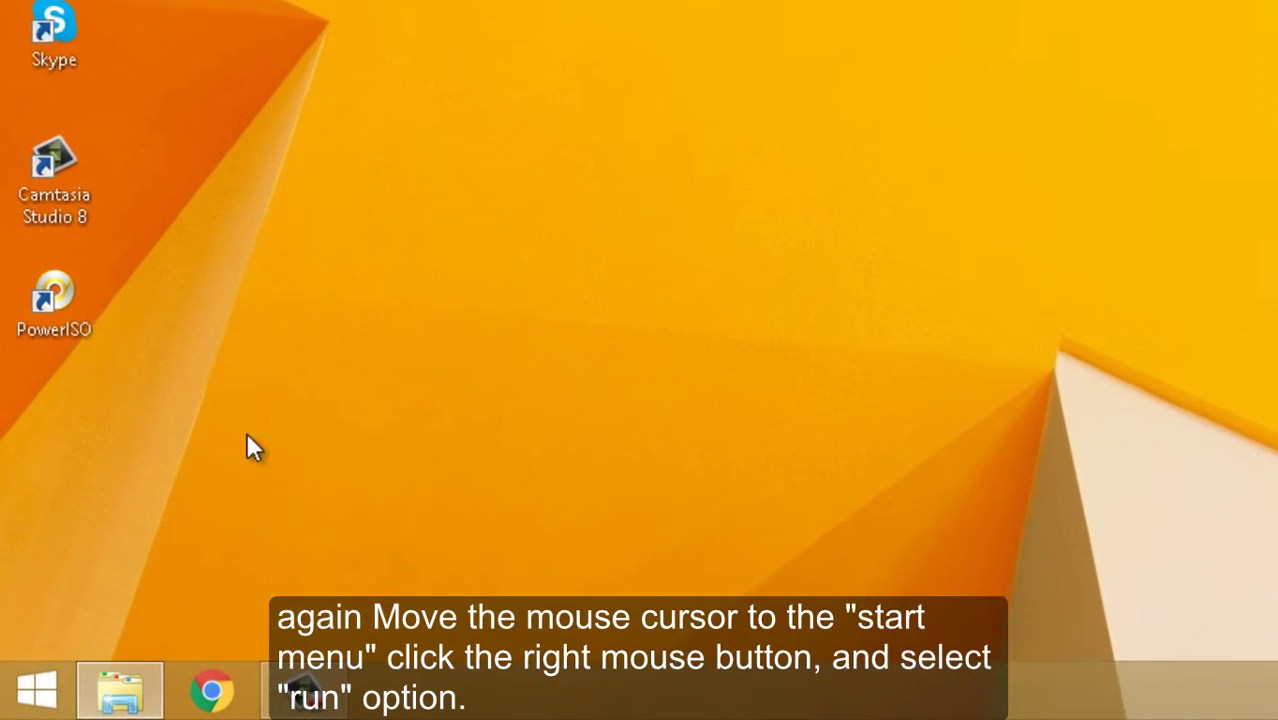
Step: Run the command "prefetch" from the Run dialog and grant permanent access to the Prefetch folder
right_click(45, 682)
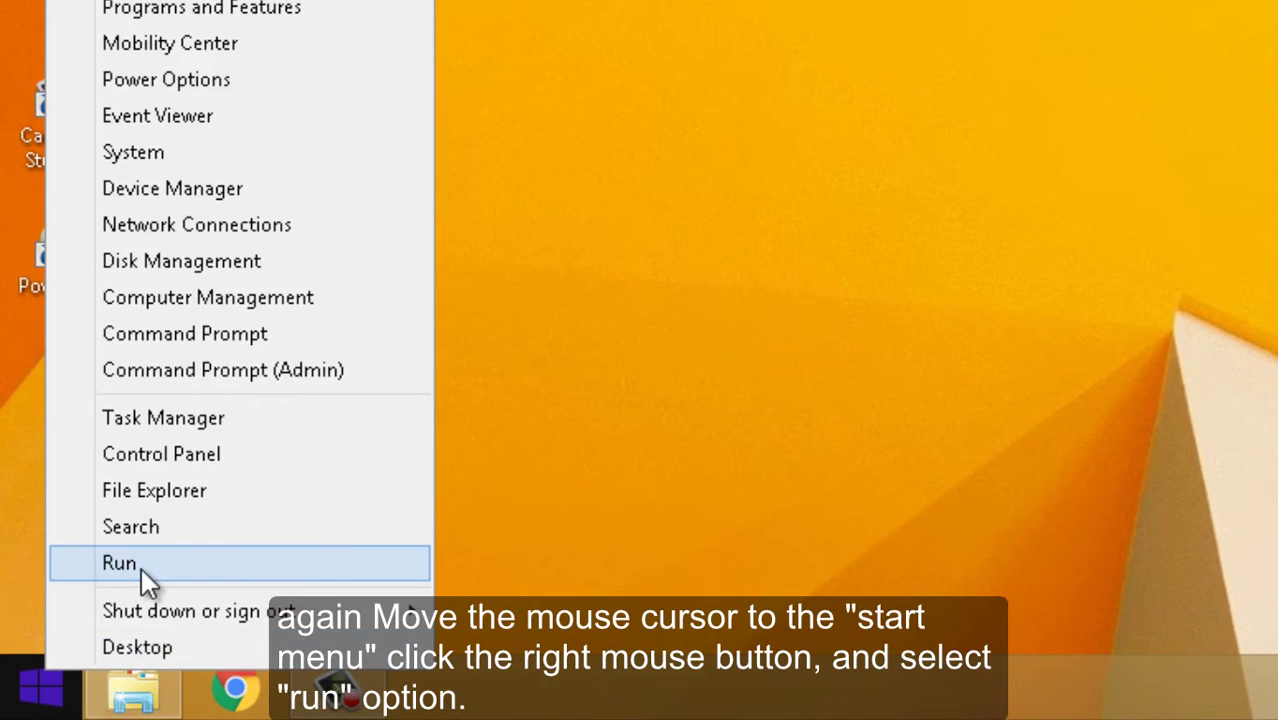
left_click(141, 568)
type("prefetch")
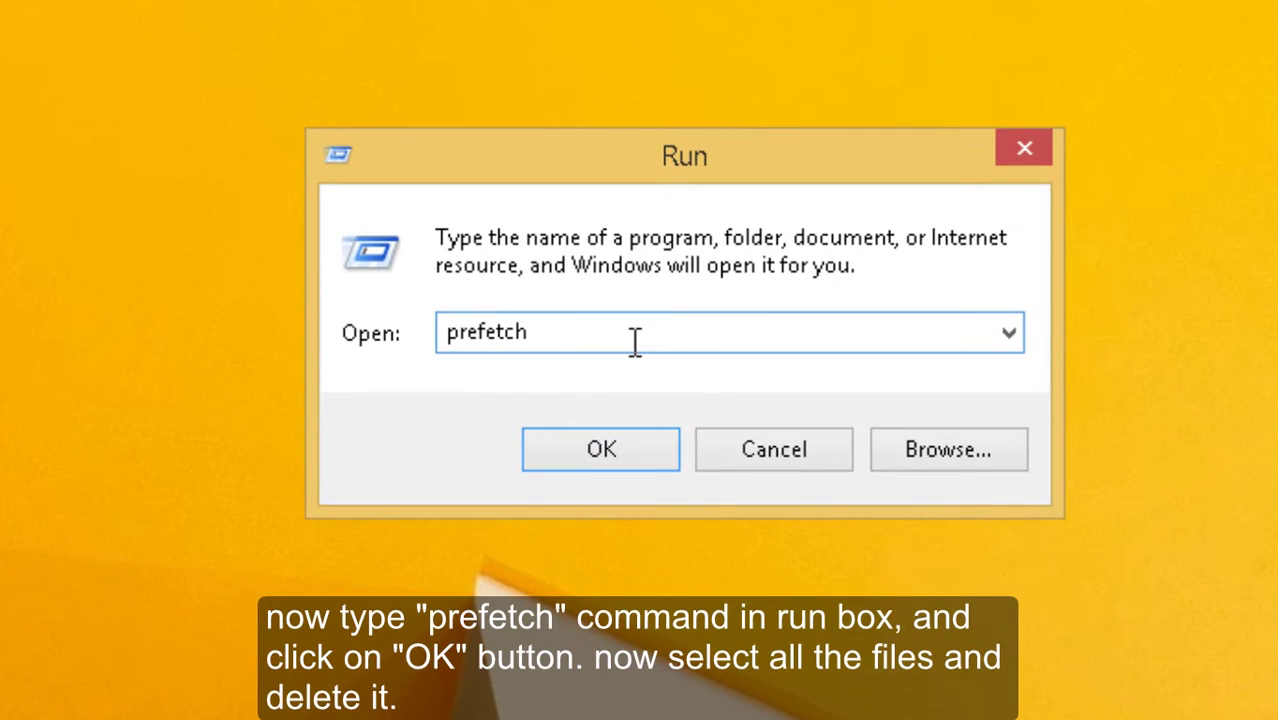
left_click(616, 458)
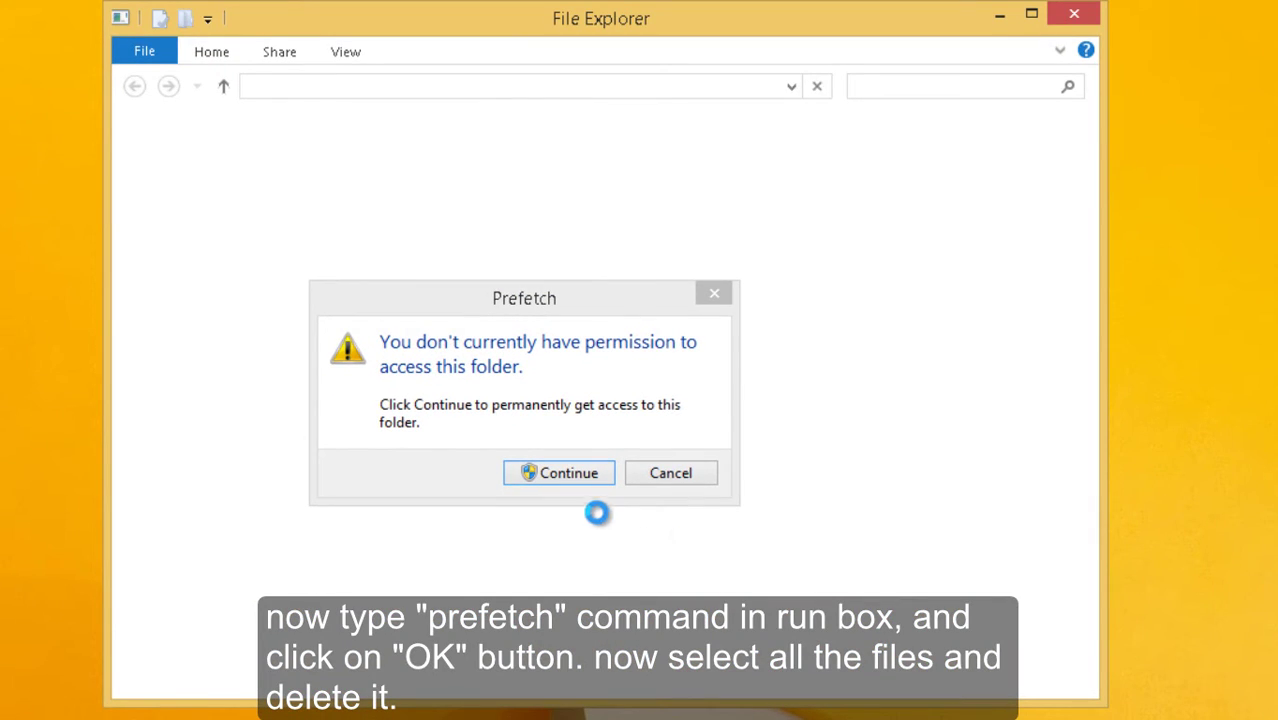
left_click(588, 487)
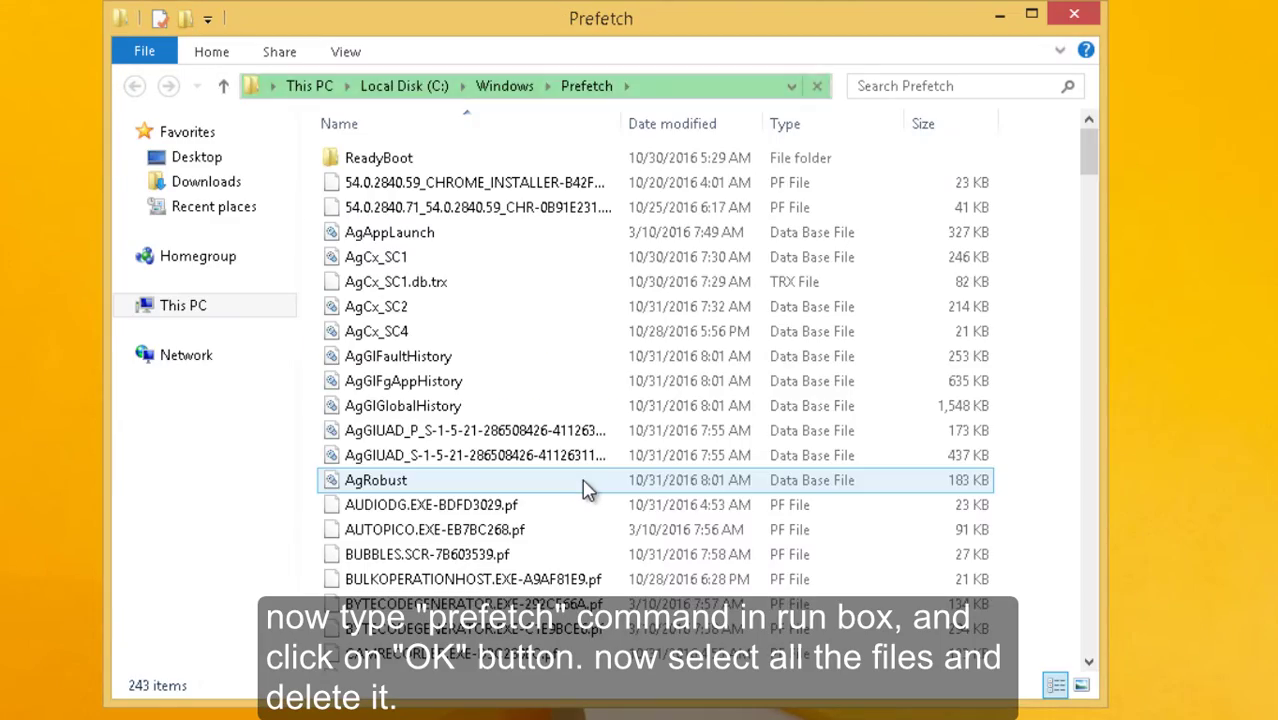
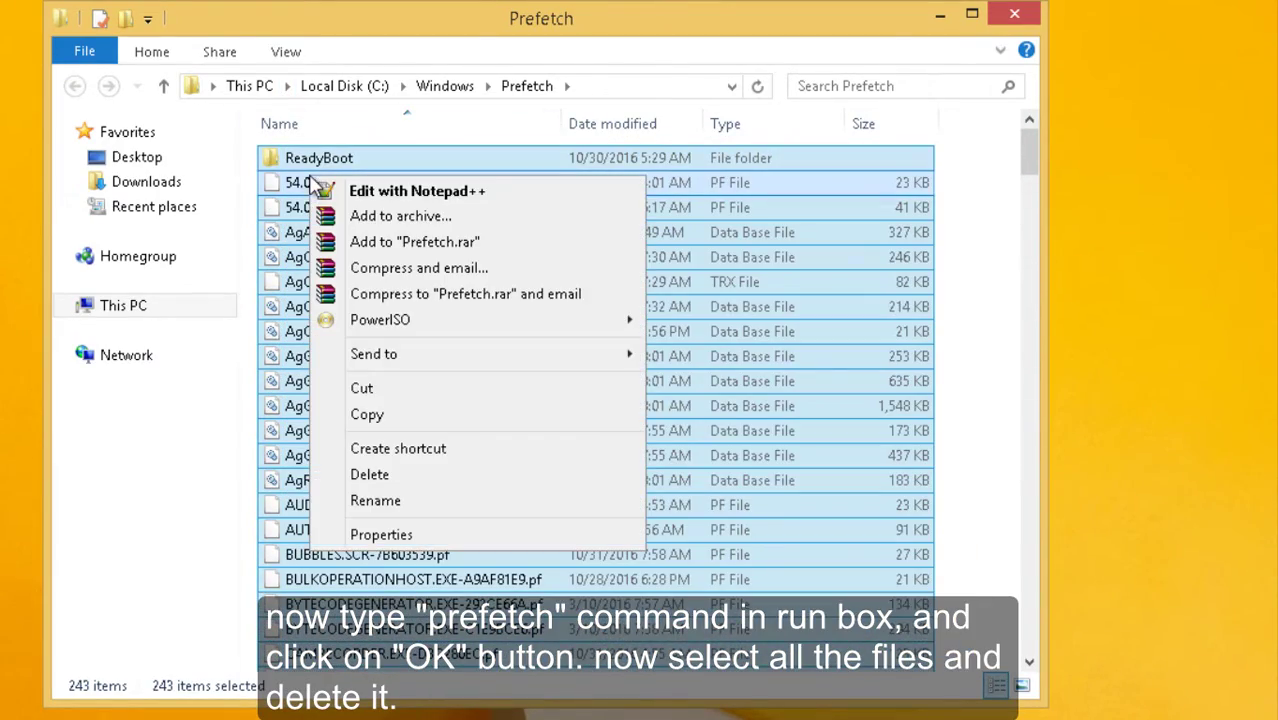
Step: Delete all the selected files in the Prefetch folder and close its window
left_click(388, 477)
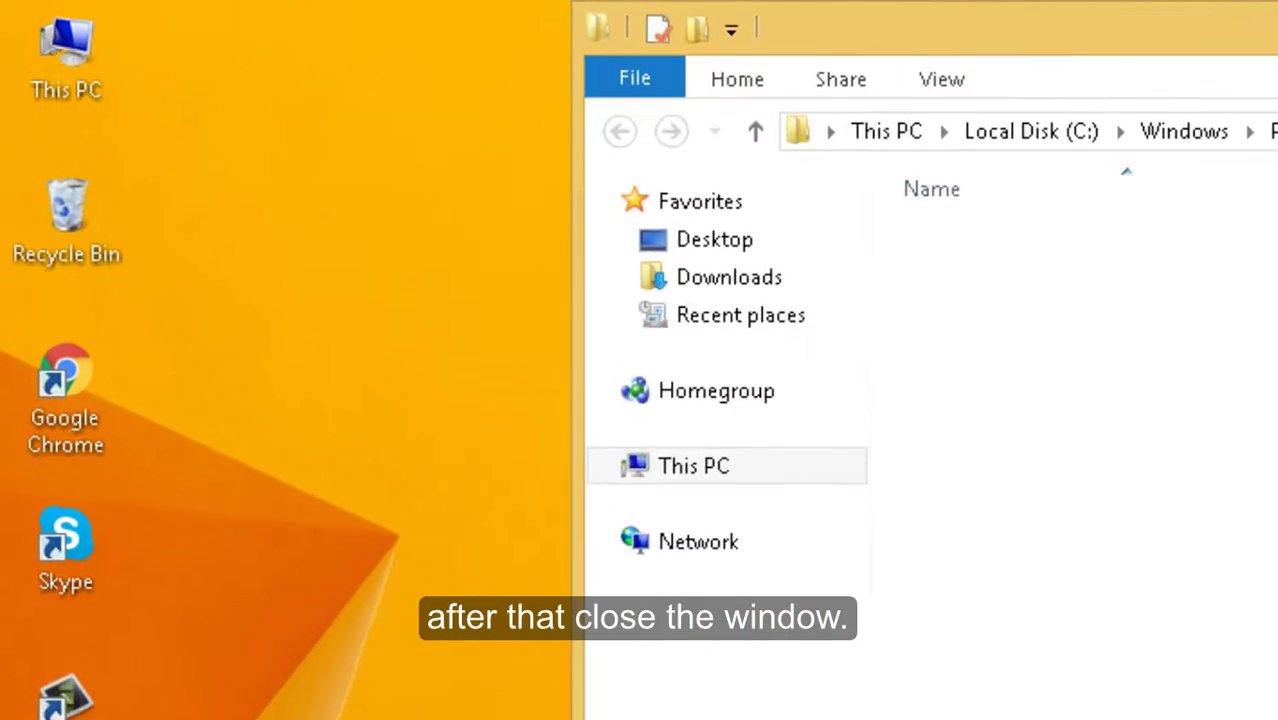
left_click(1068, 13)
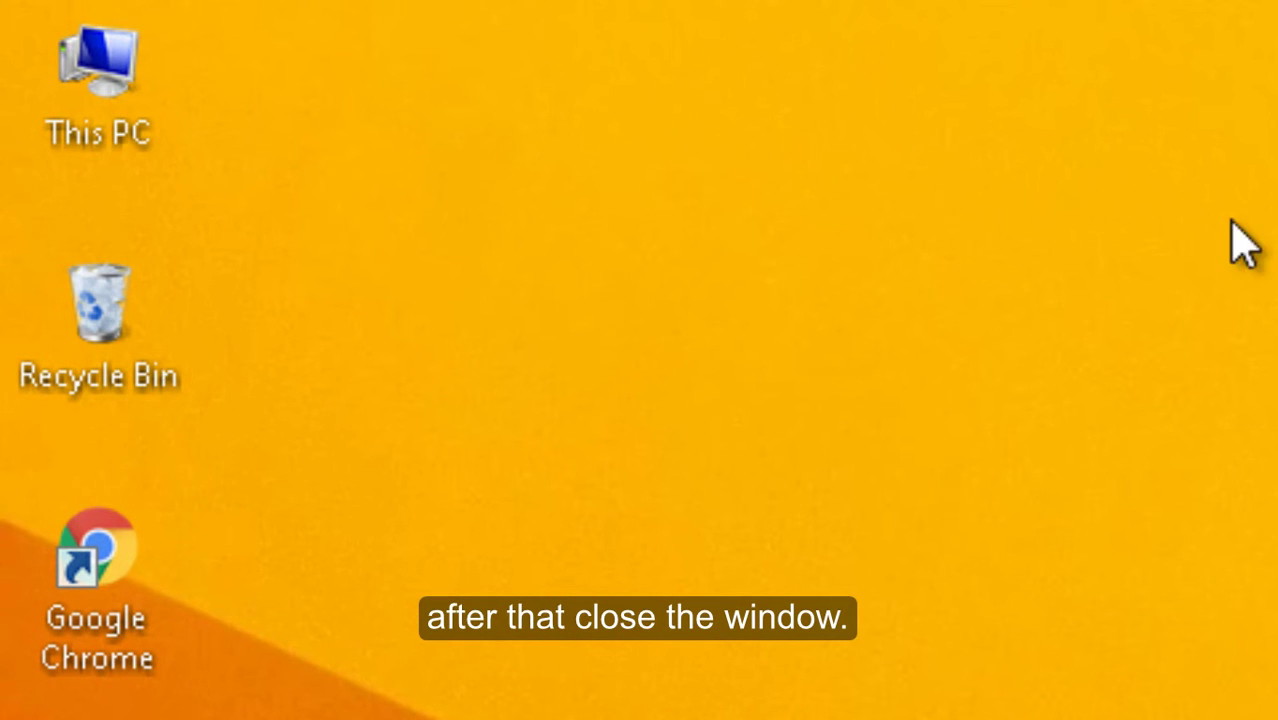
Step: Open the properties of Local Disk (C:) from This PC and start Disk Cleanup for the drive
double_click(165, 112)
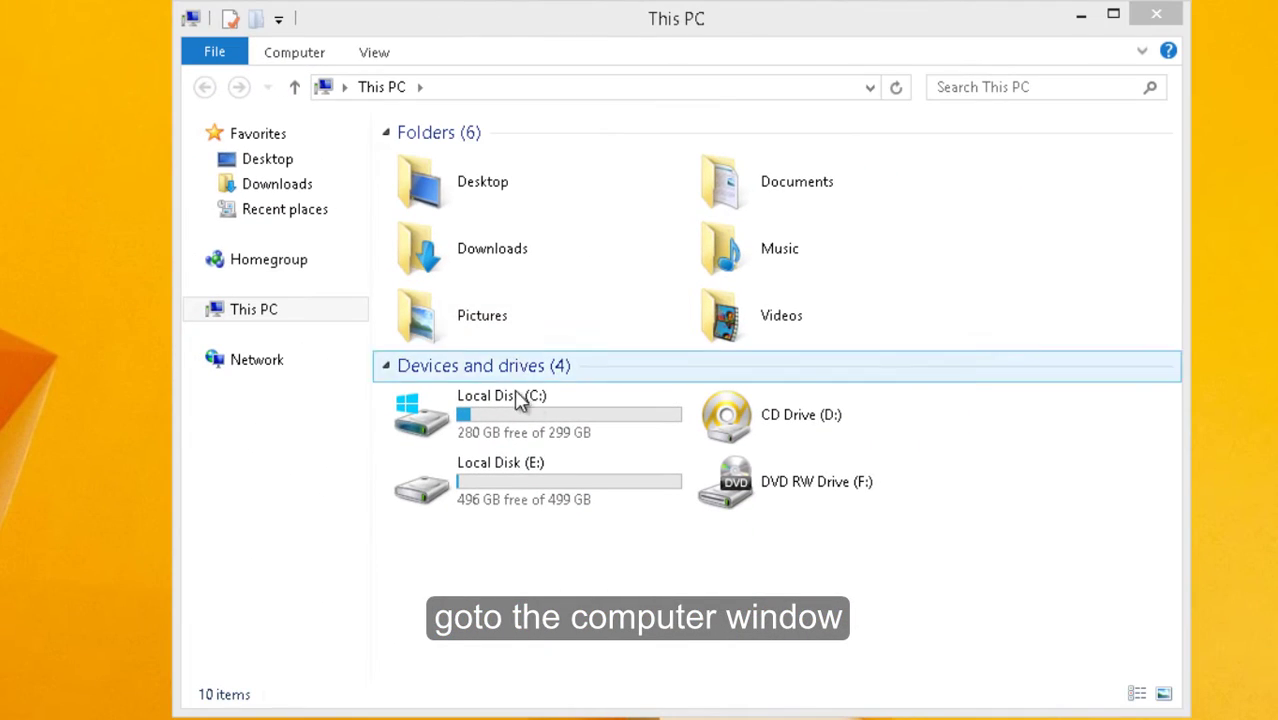
left_click(606, 432)
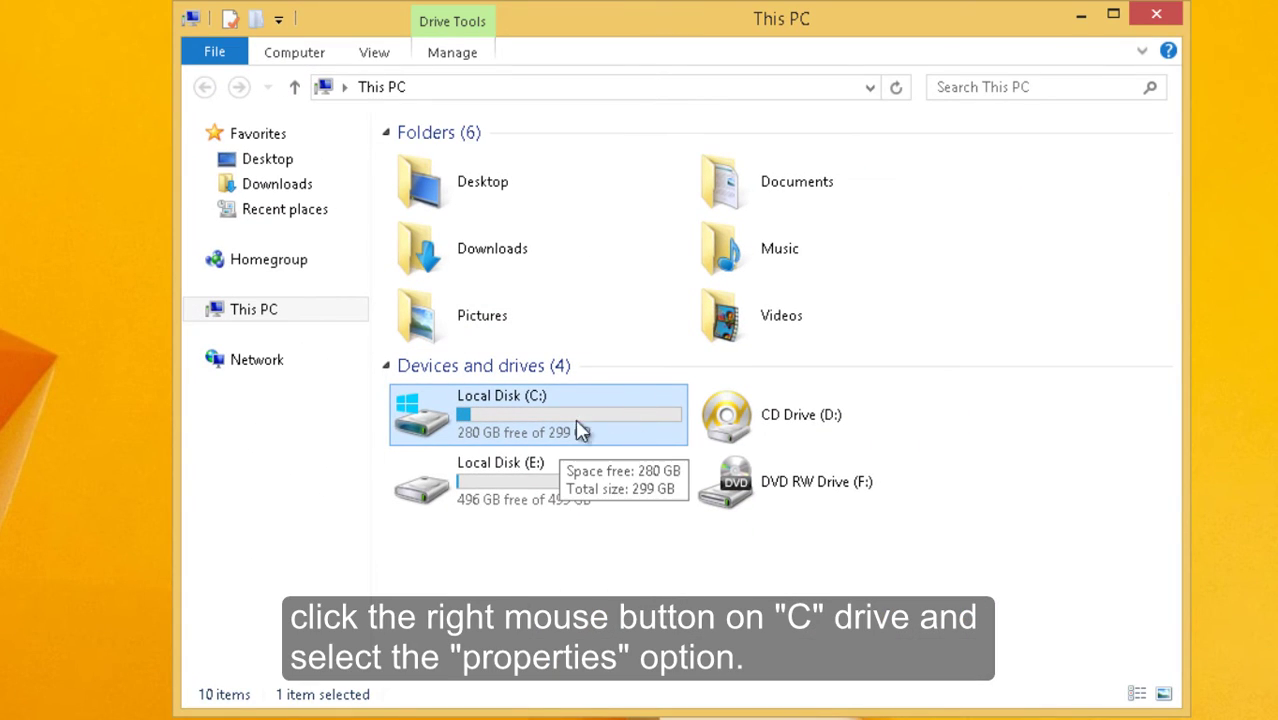
right_click(632, 408)
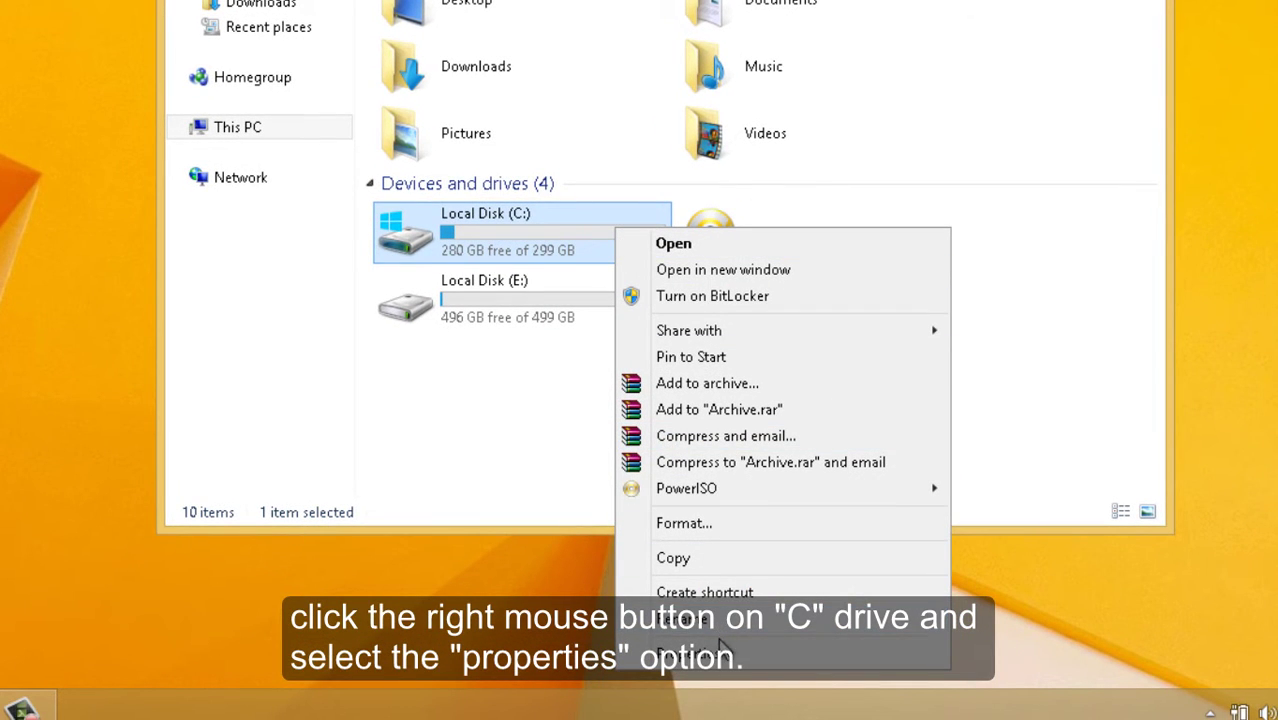
left_click(773, 658)
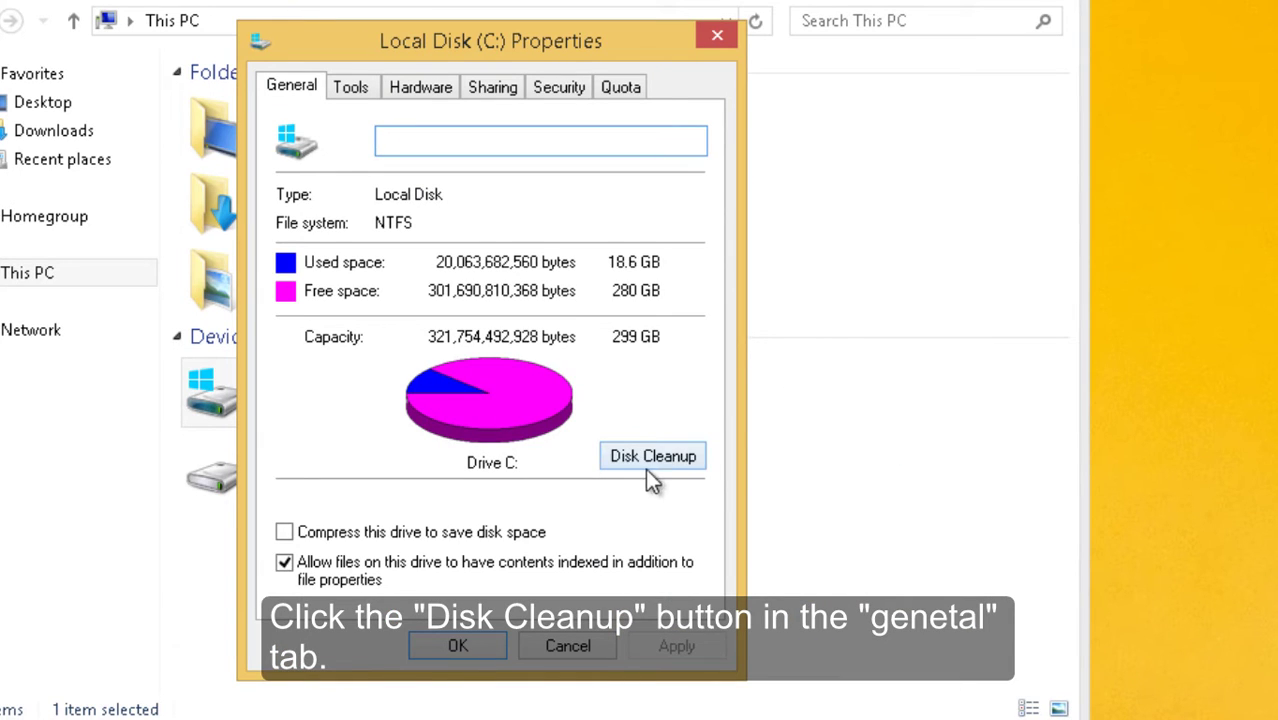
left_click(673, 460)
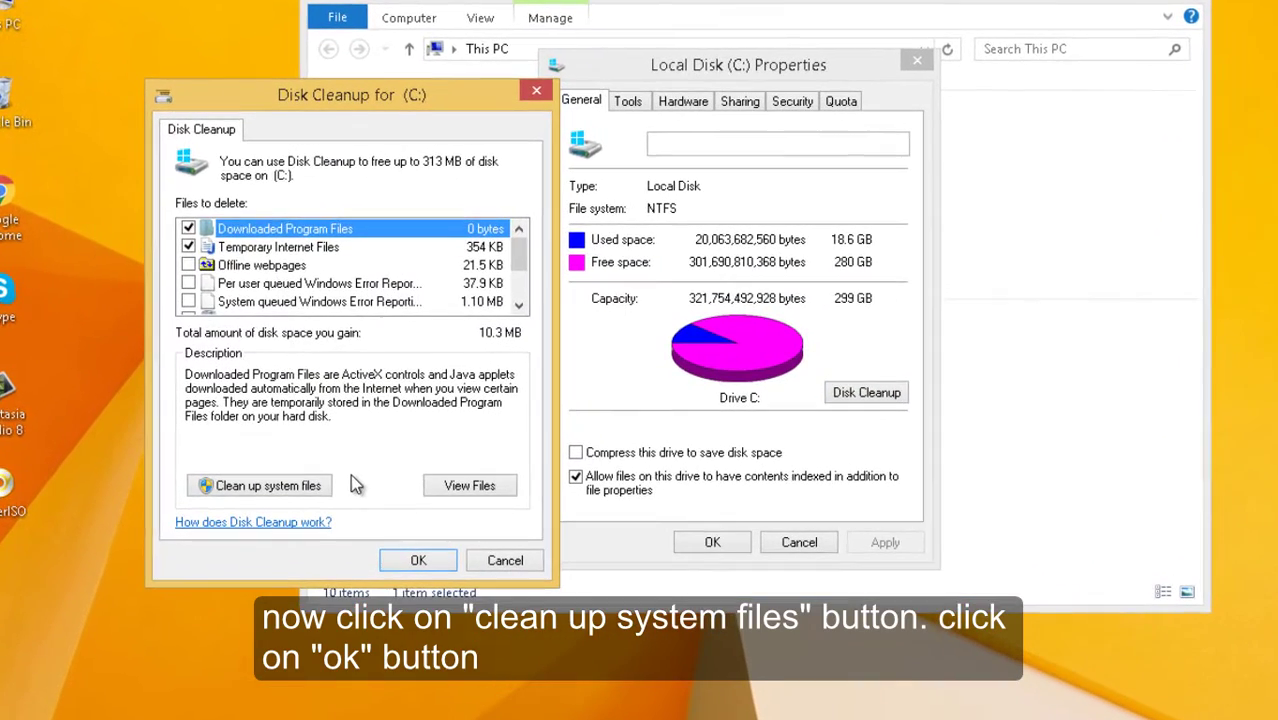
Step: Clean up the system files on drive C: with the default selection, permanently deleting them, and close the drive's properties
left_click(300, 467)
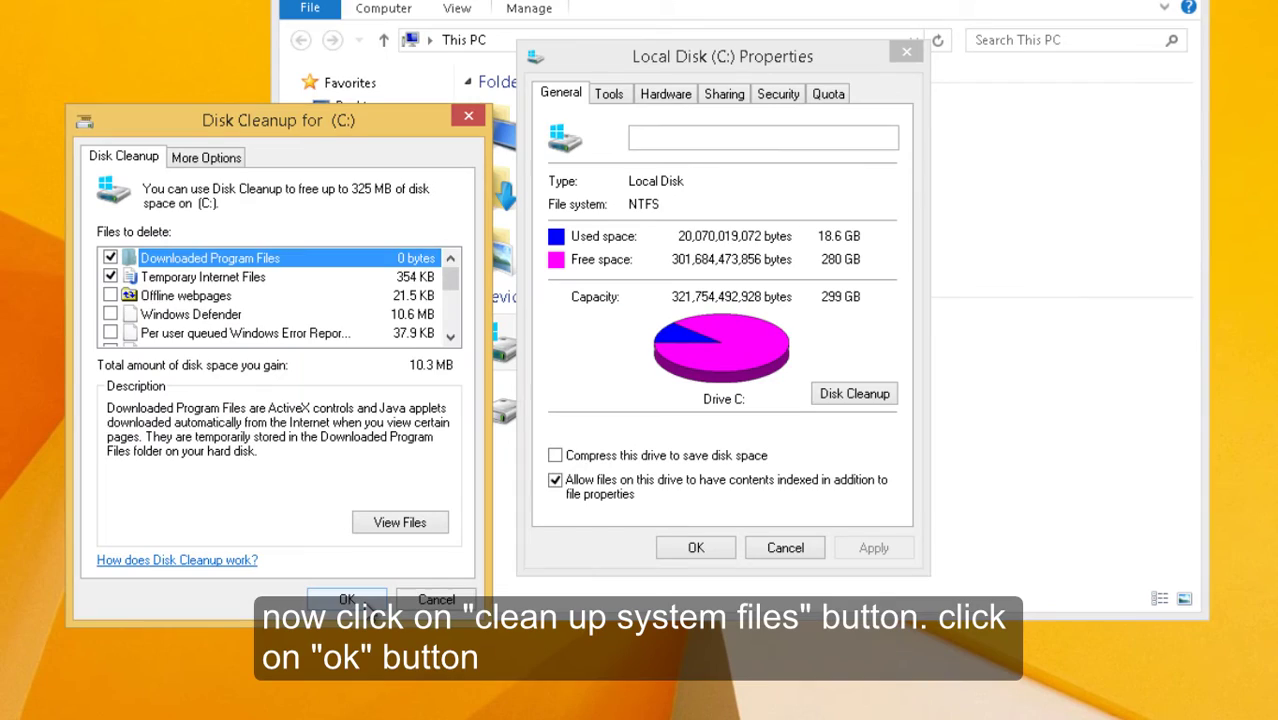
left_click(346, 599)
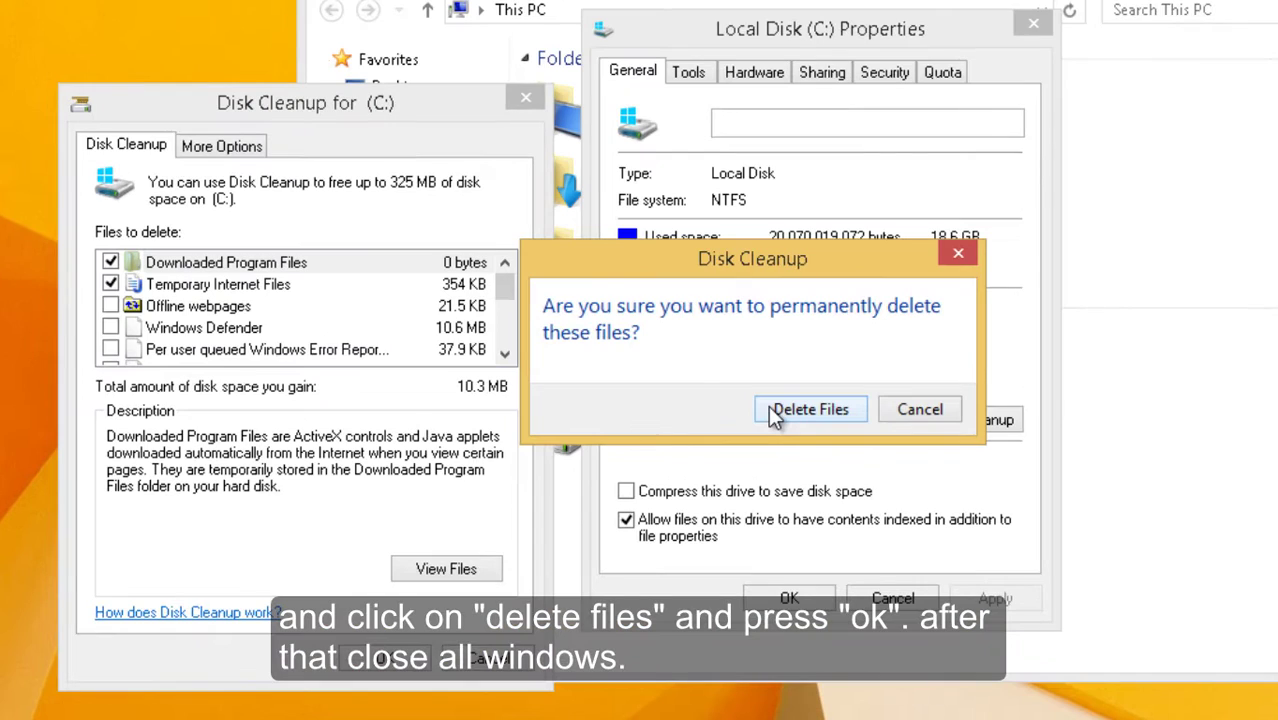
left_click(775, 415)
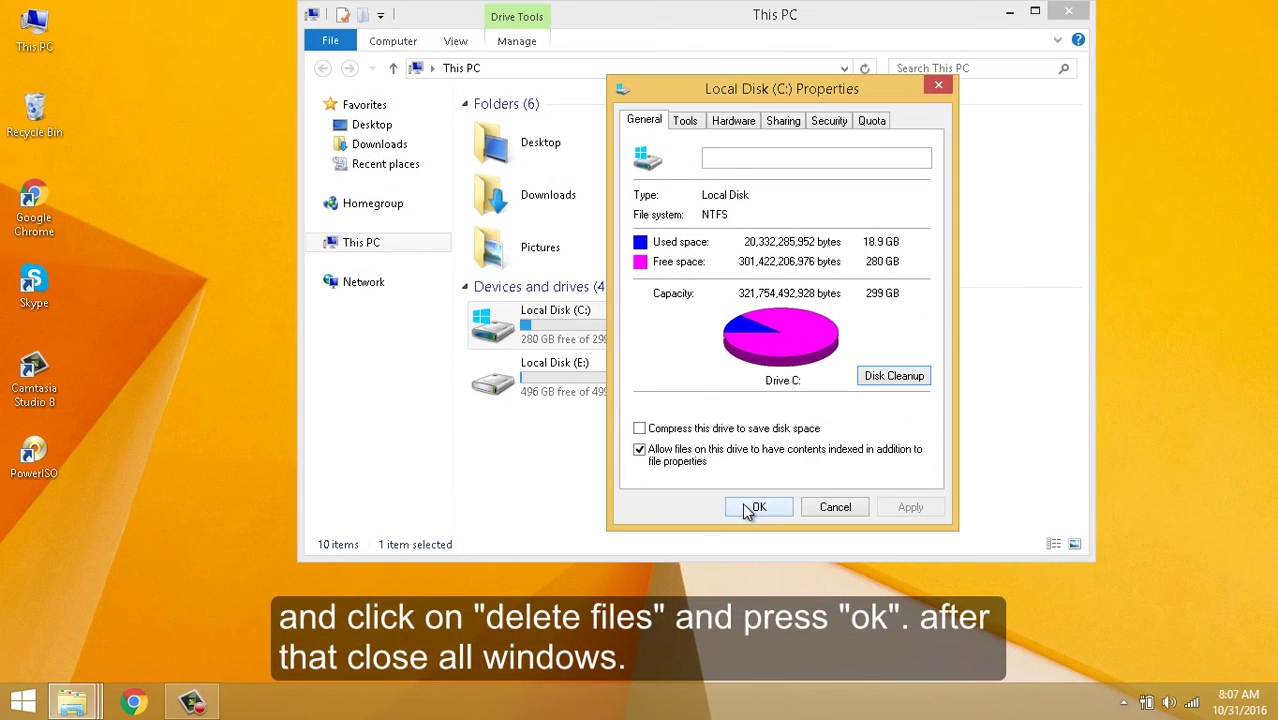
left_click(740, 504)
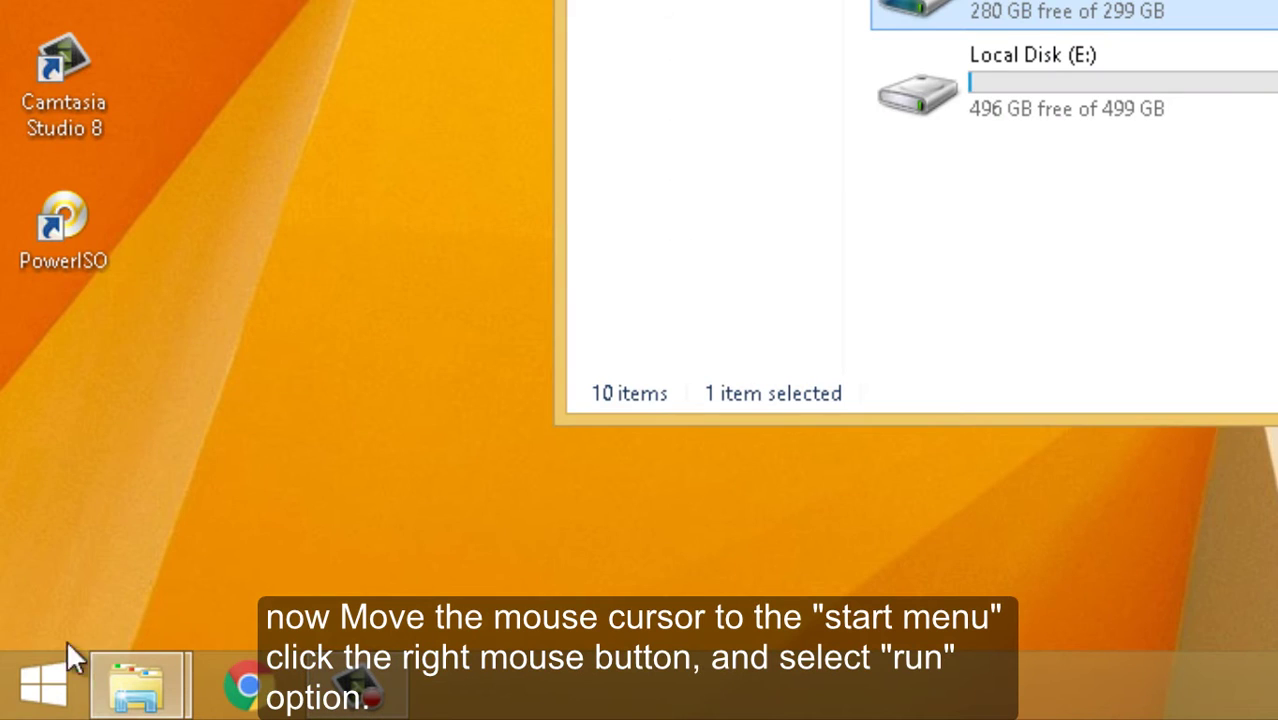
Step: Open System Configuration by running the command "msconfig" from the Run dialog
right_click(20, 698)
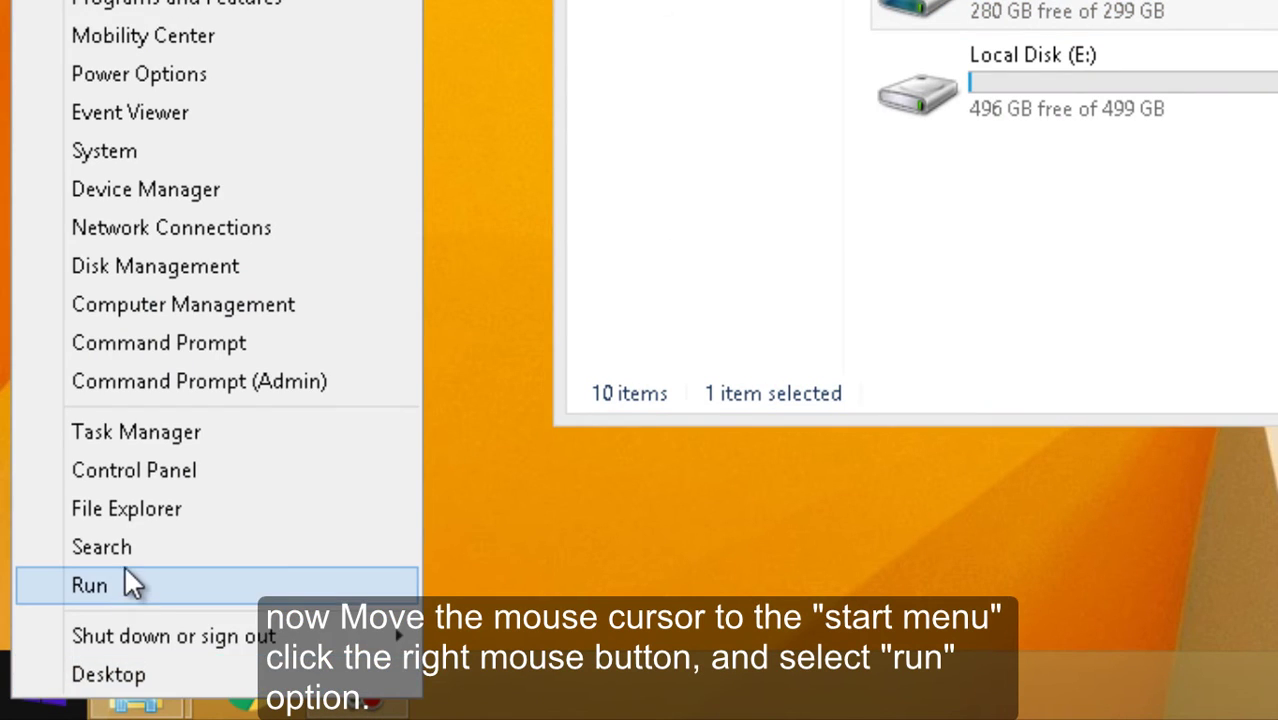
left_click(124, 580)
type("ms")
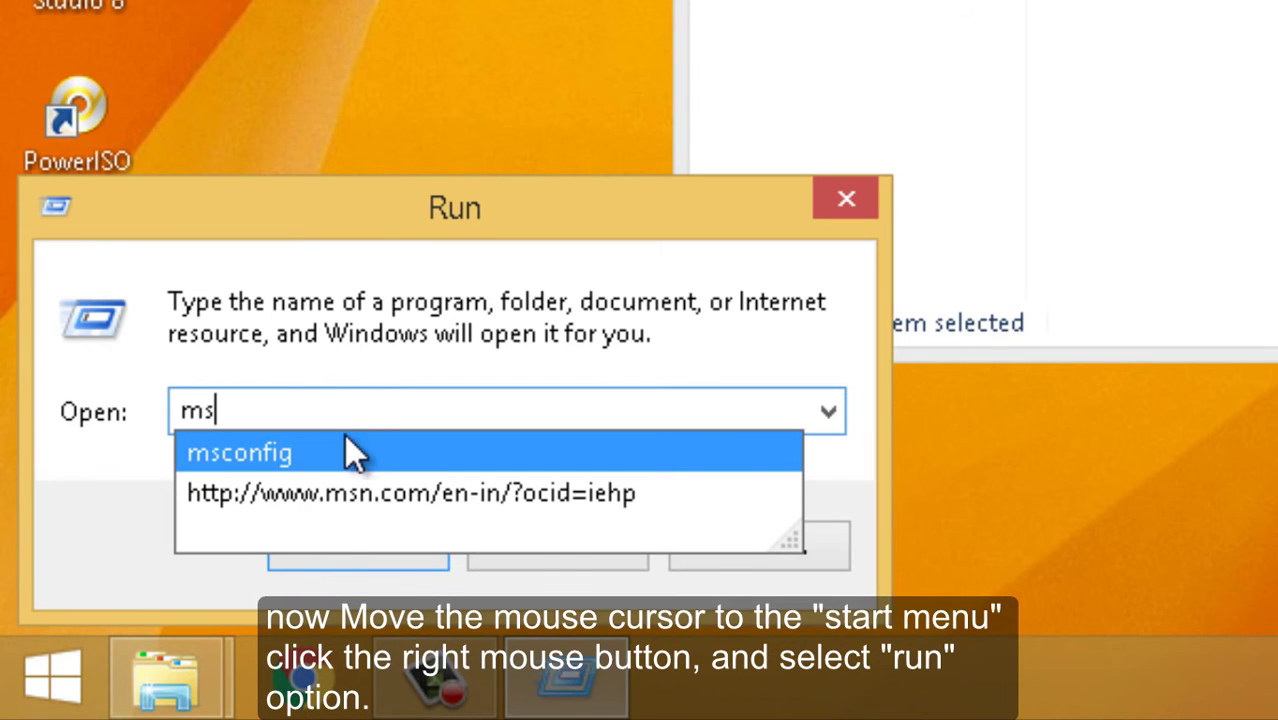
left_click(344, 440)
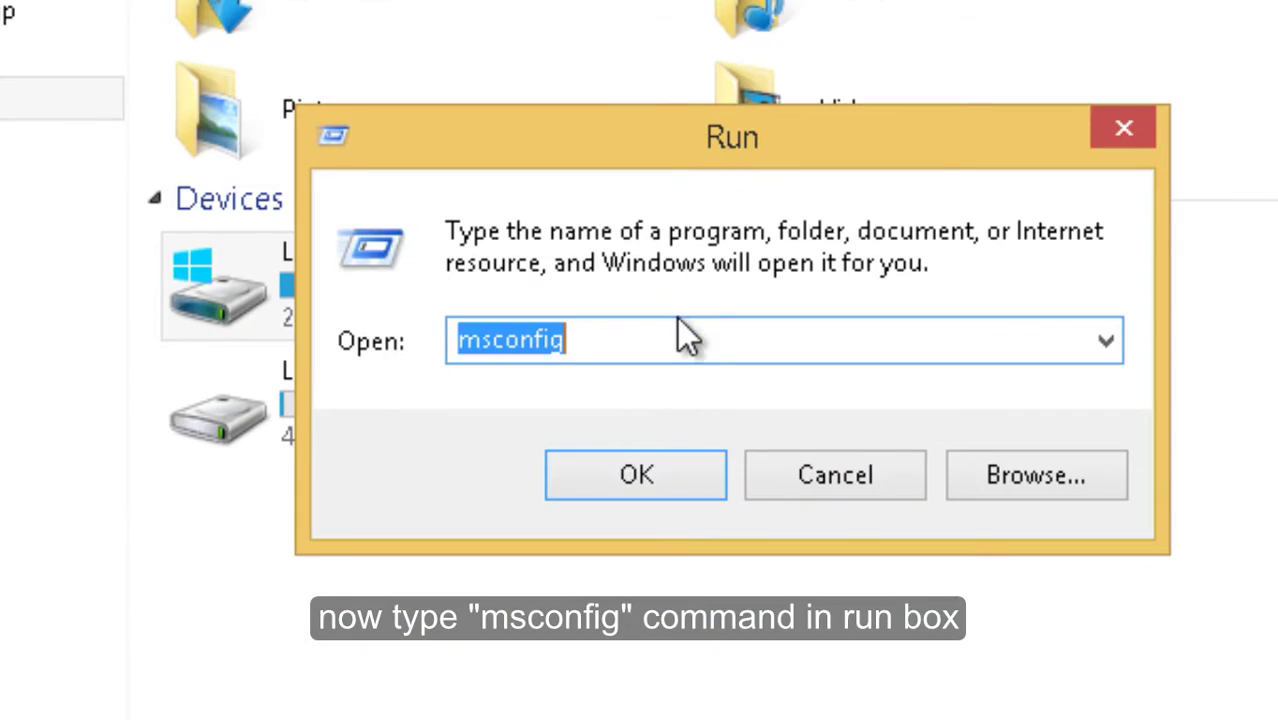
left_click(342, 440)
left_click(660, 472)
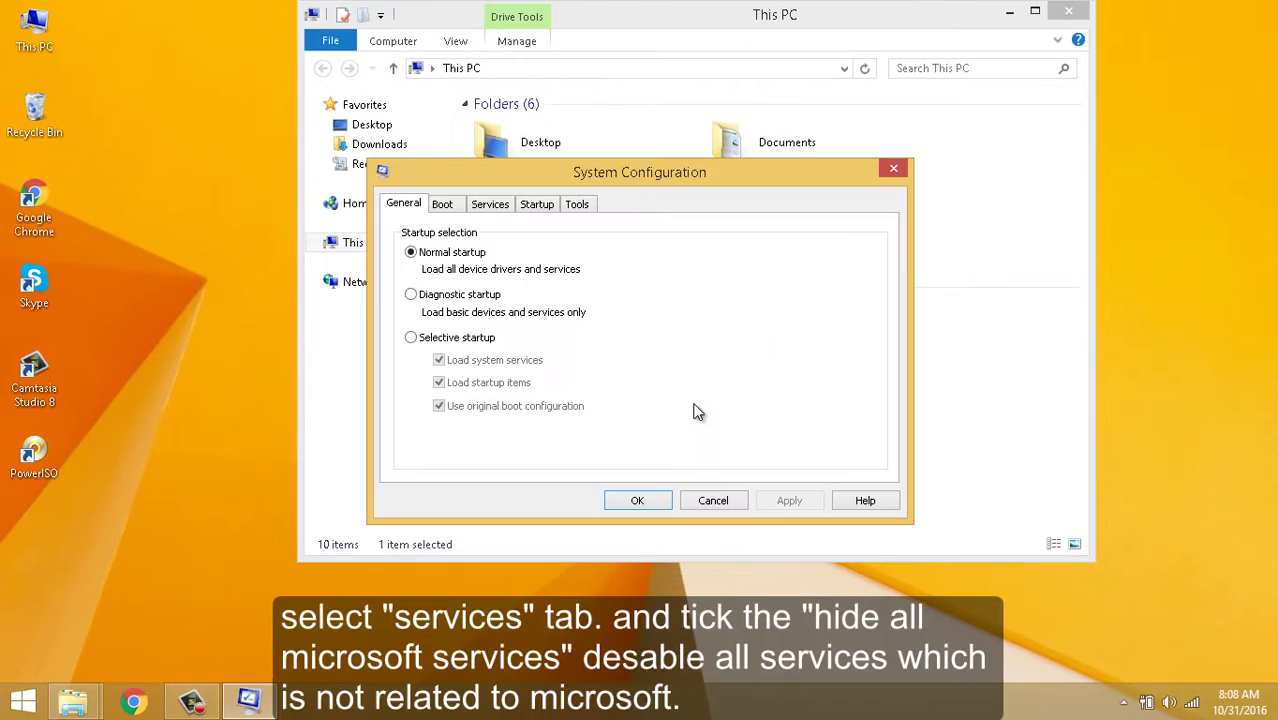
Step: Hide all Microsoft services and disable Skype Updater, Service KMSELDI and both Google Update services (gupdatem and gupdate)
left_click(488, 203)
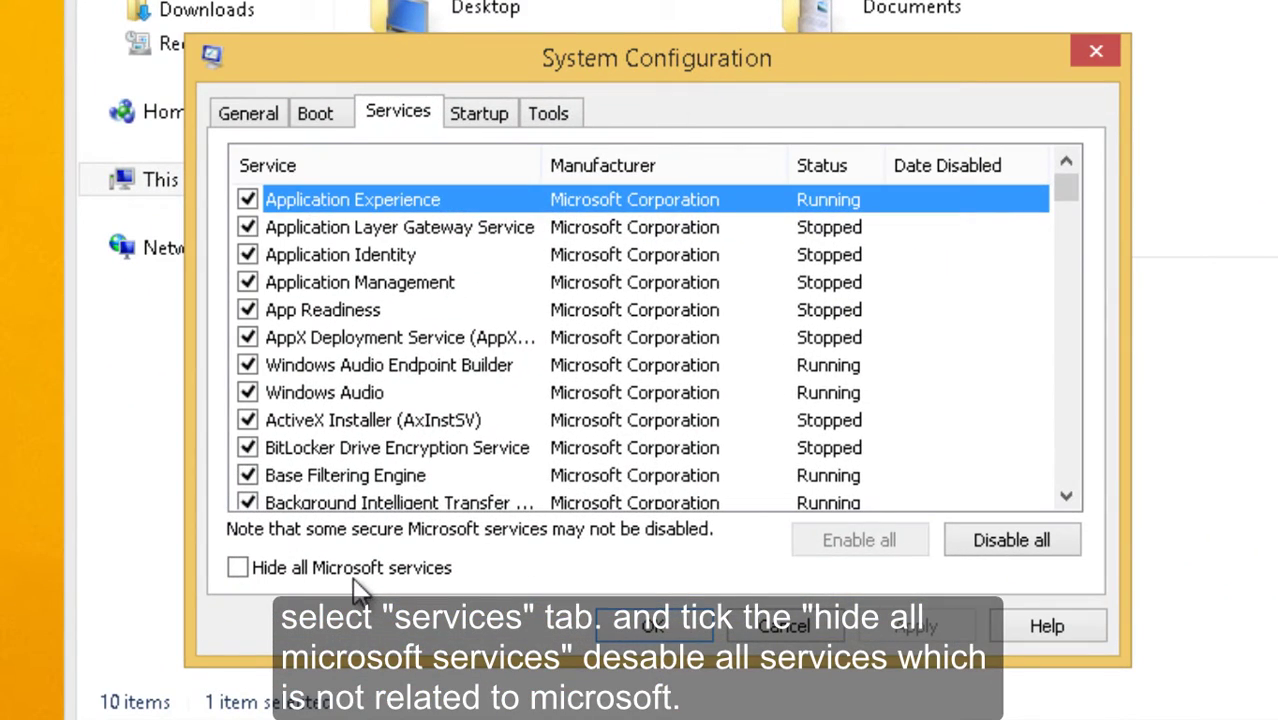
left_click(378, 546)
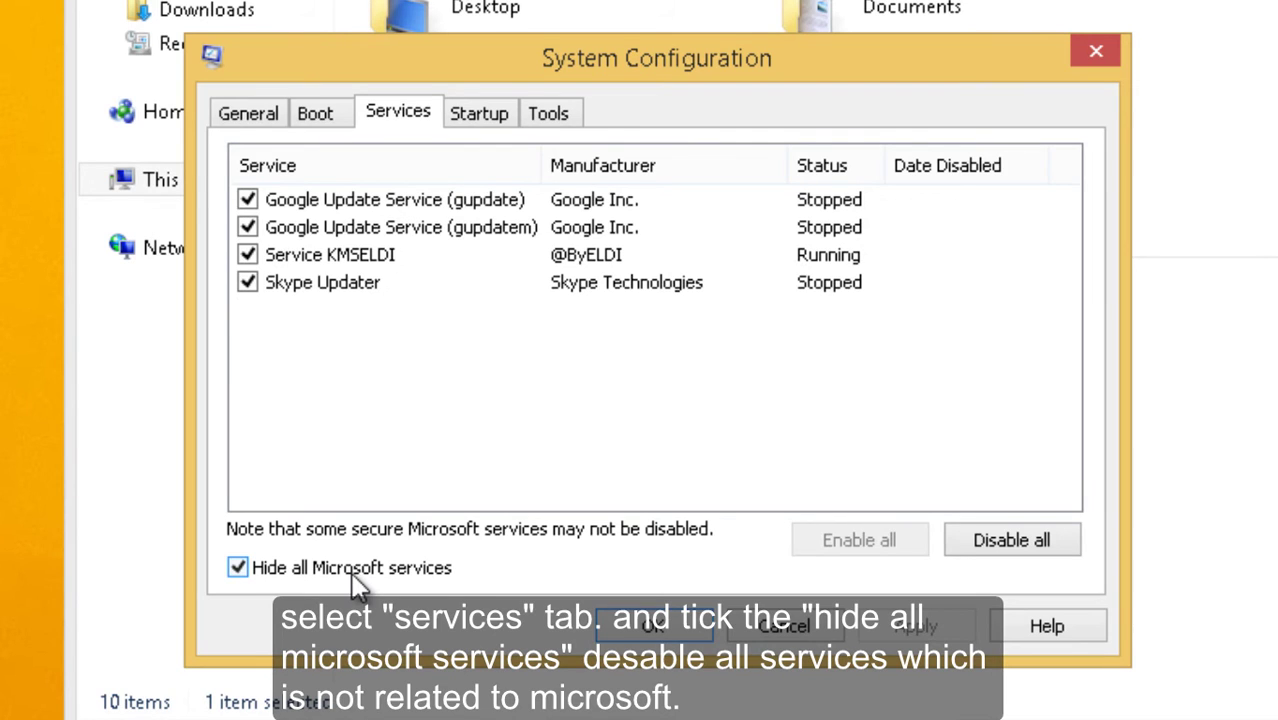
left_click(247, 282)
left_click(247, 254)
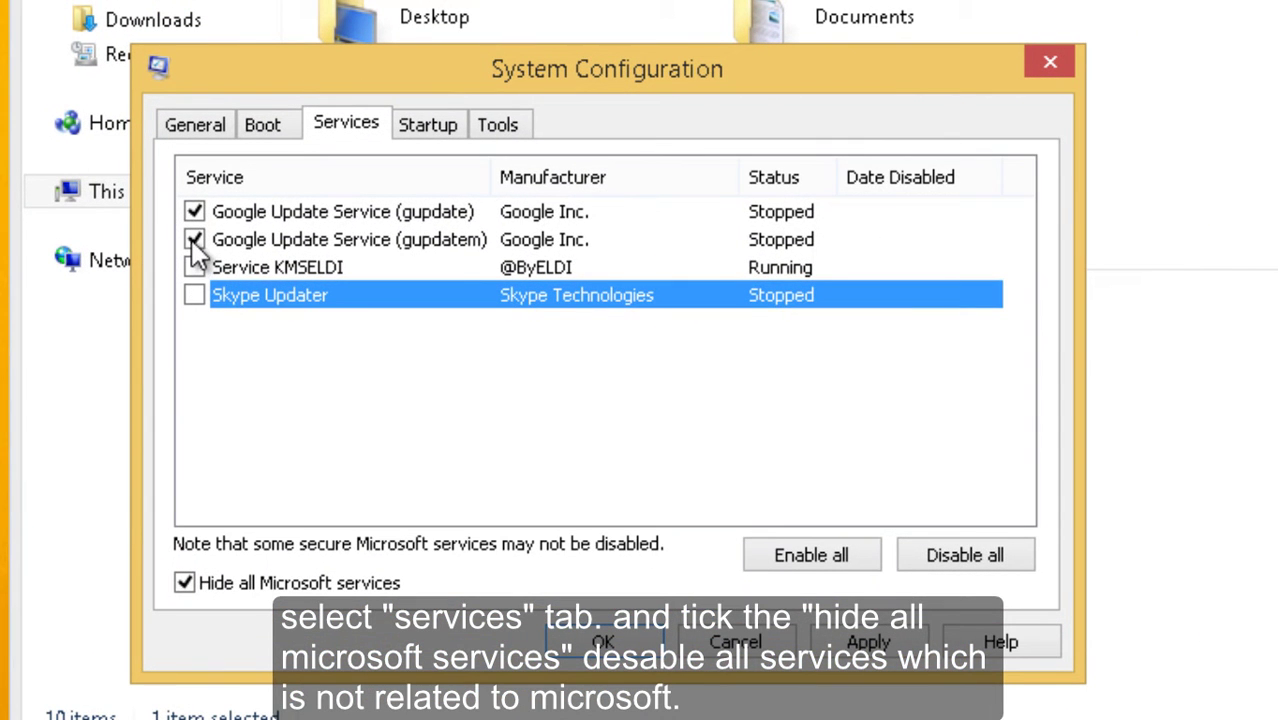
left_click(194, 240)
left_click(194, 211)
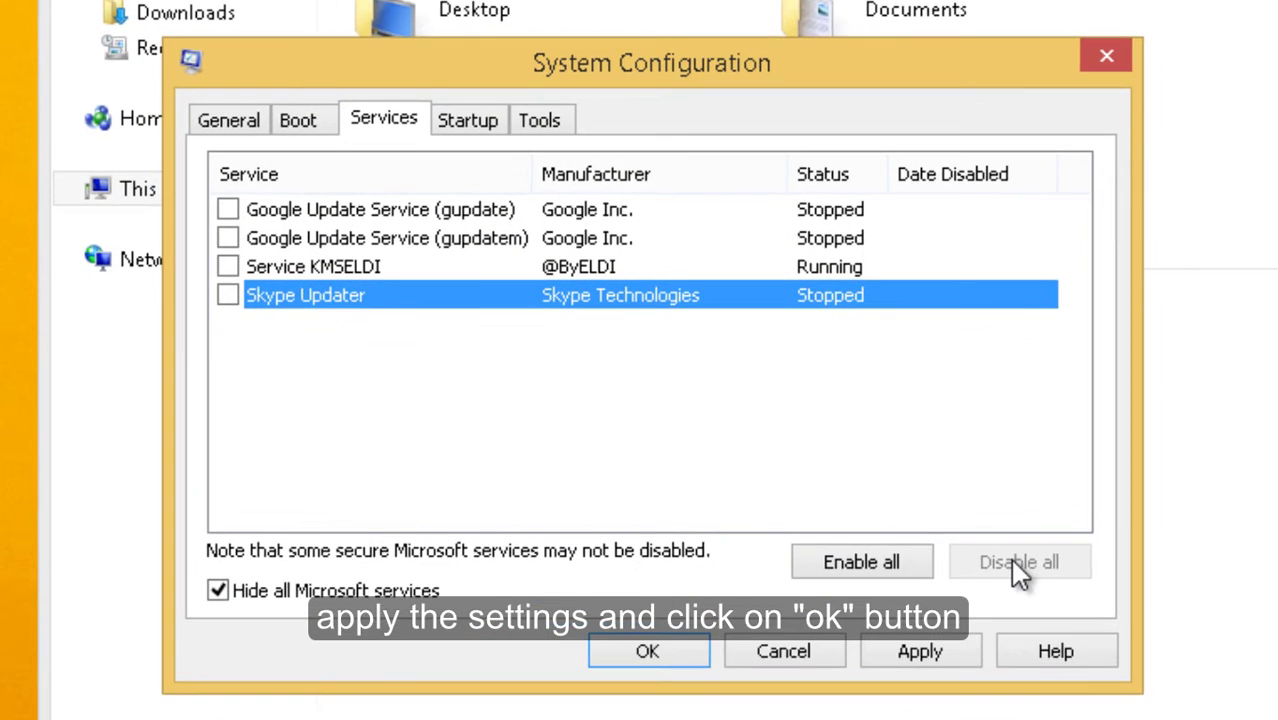
Step: Apply the service changes and exit System Configuration without restarting
left_click(916, 652)
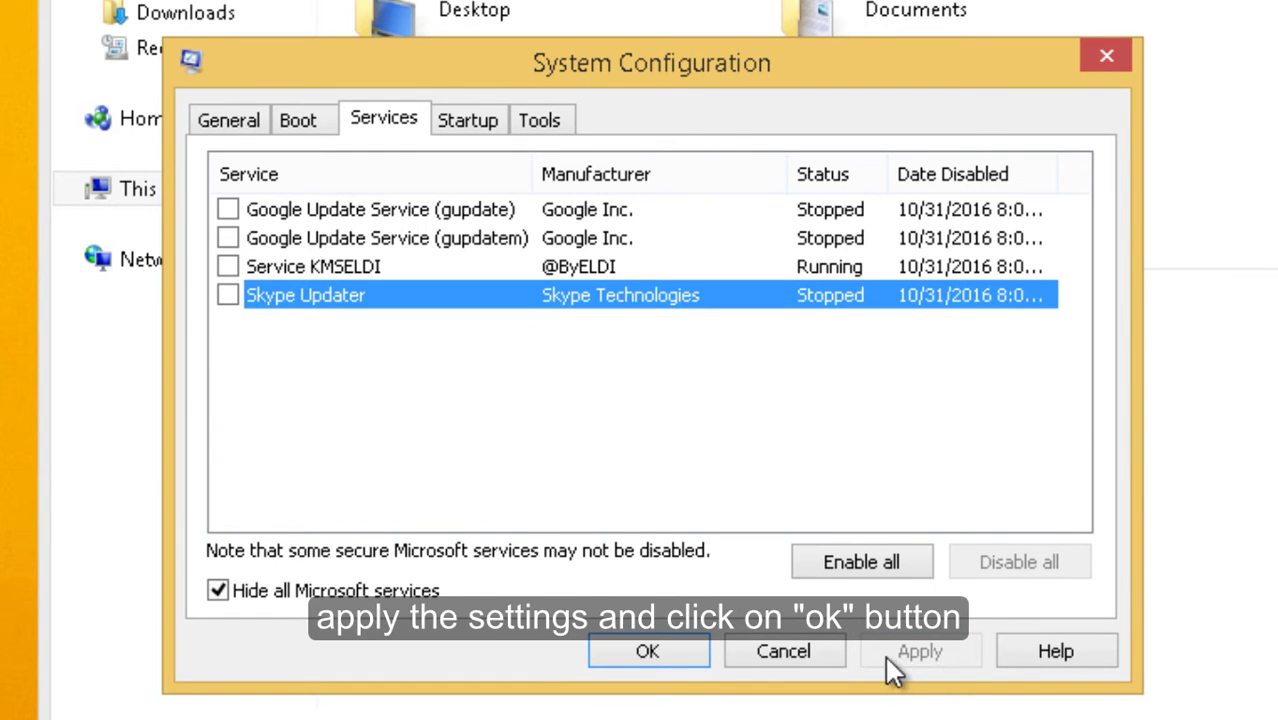
left_click(674, 651)
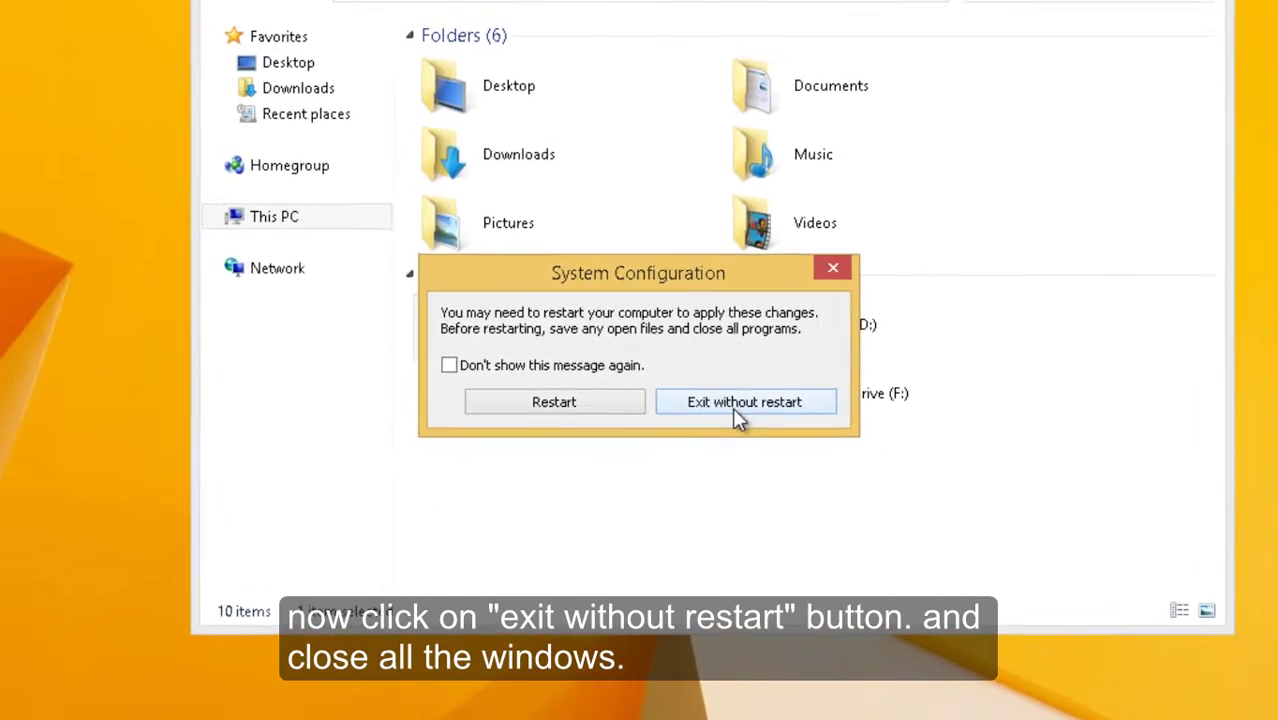
left_click(822, 484)
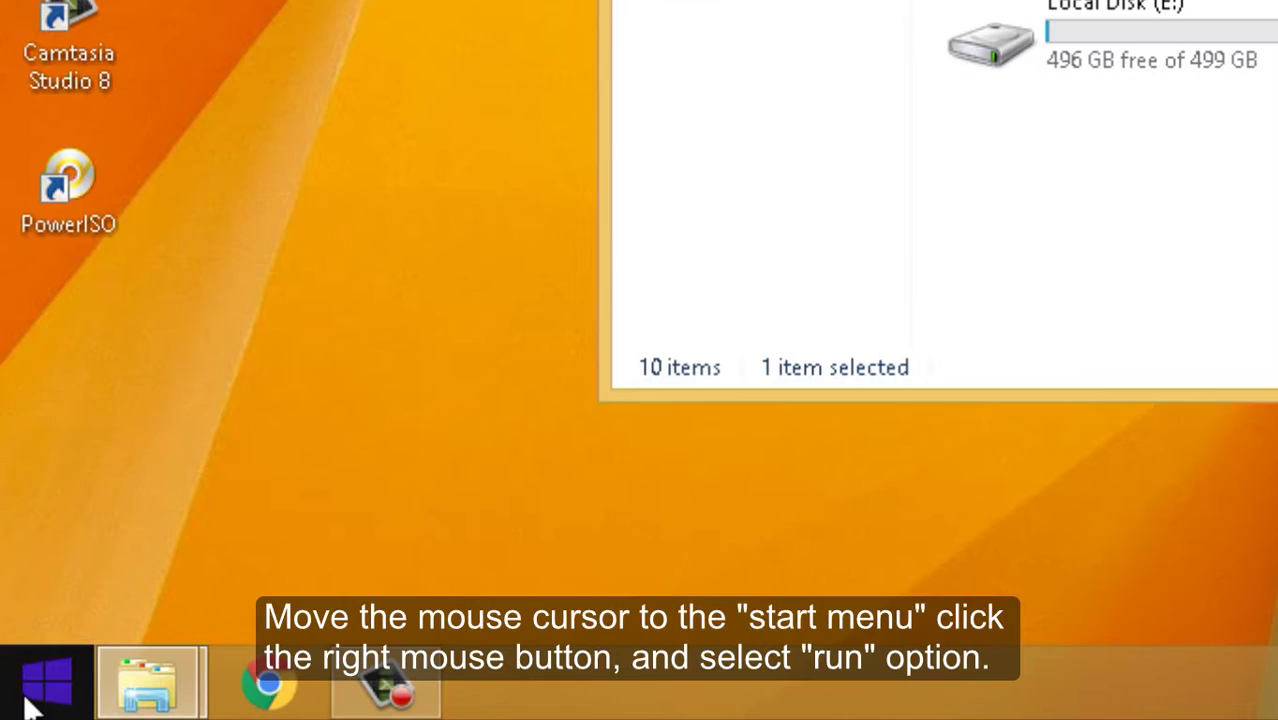
Step: Open the Registry Editor by running the command "regedit" from the Run dialog
right_click(22, 701)
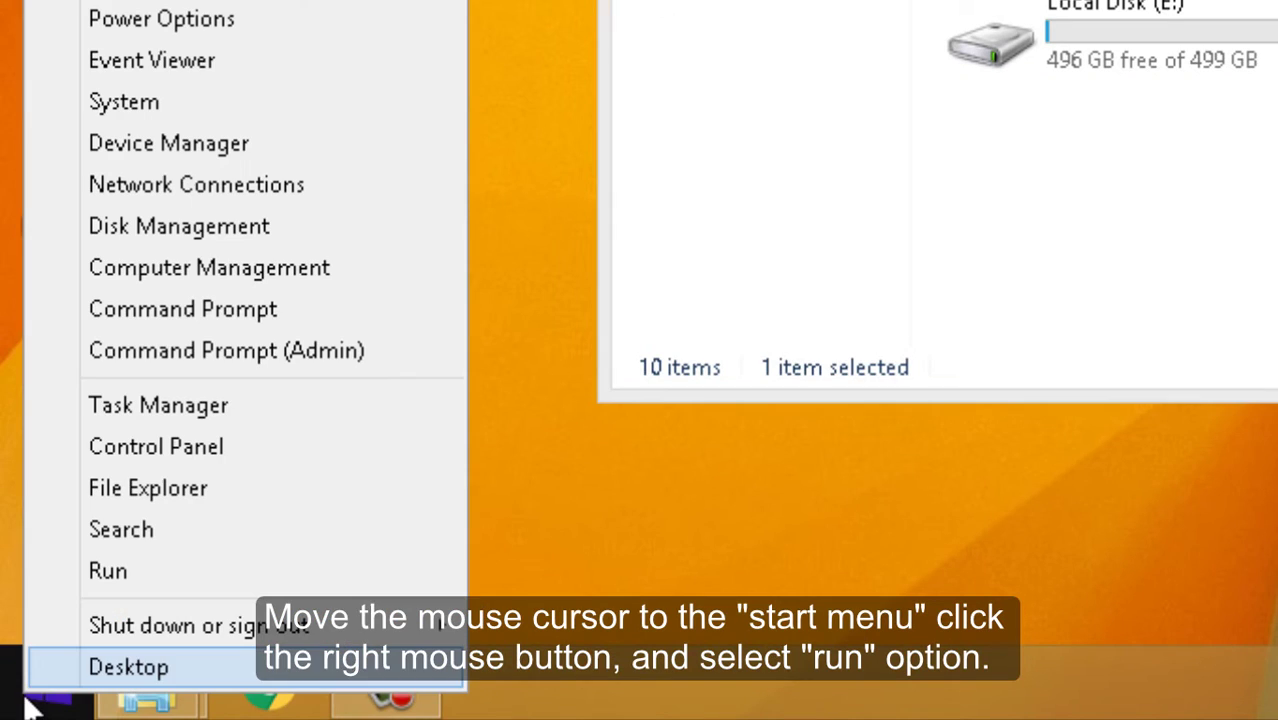
left_click(279, 586)
left_click(680, 389)
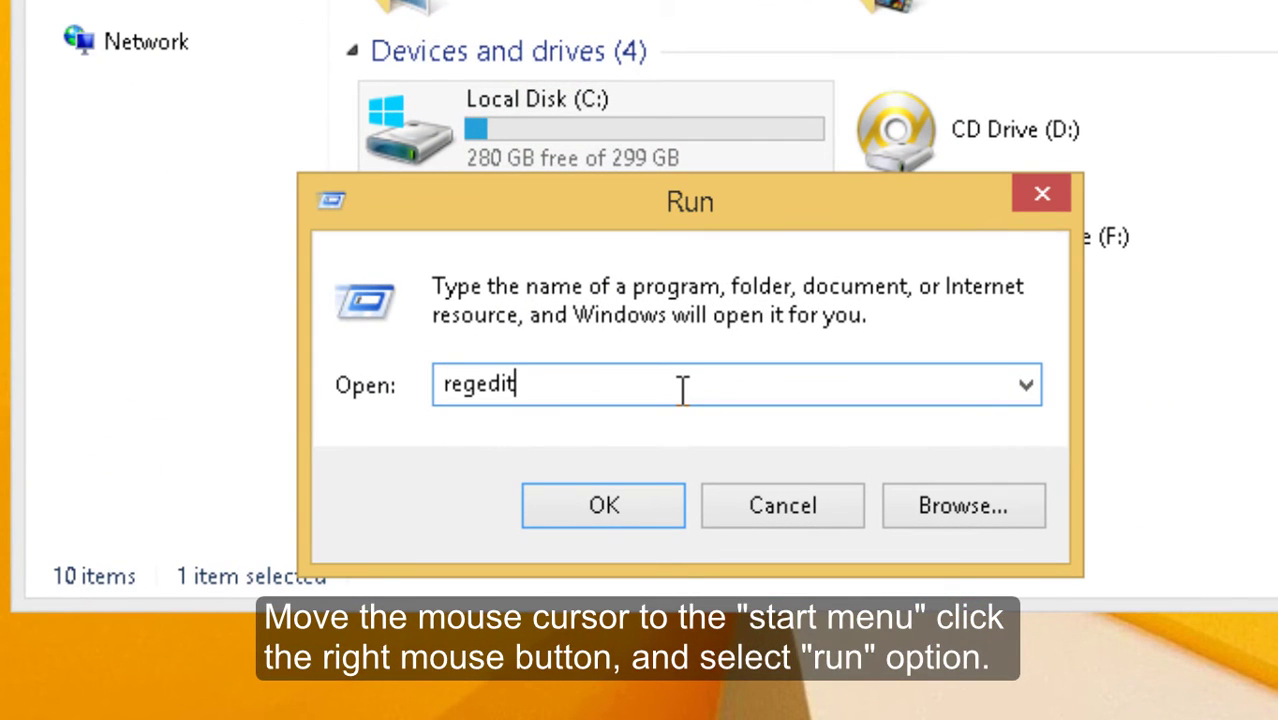
left_click(632, 510)
left_click_drag(267, 66, 311, 66)
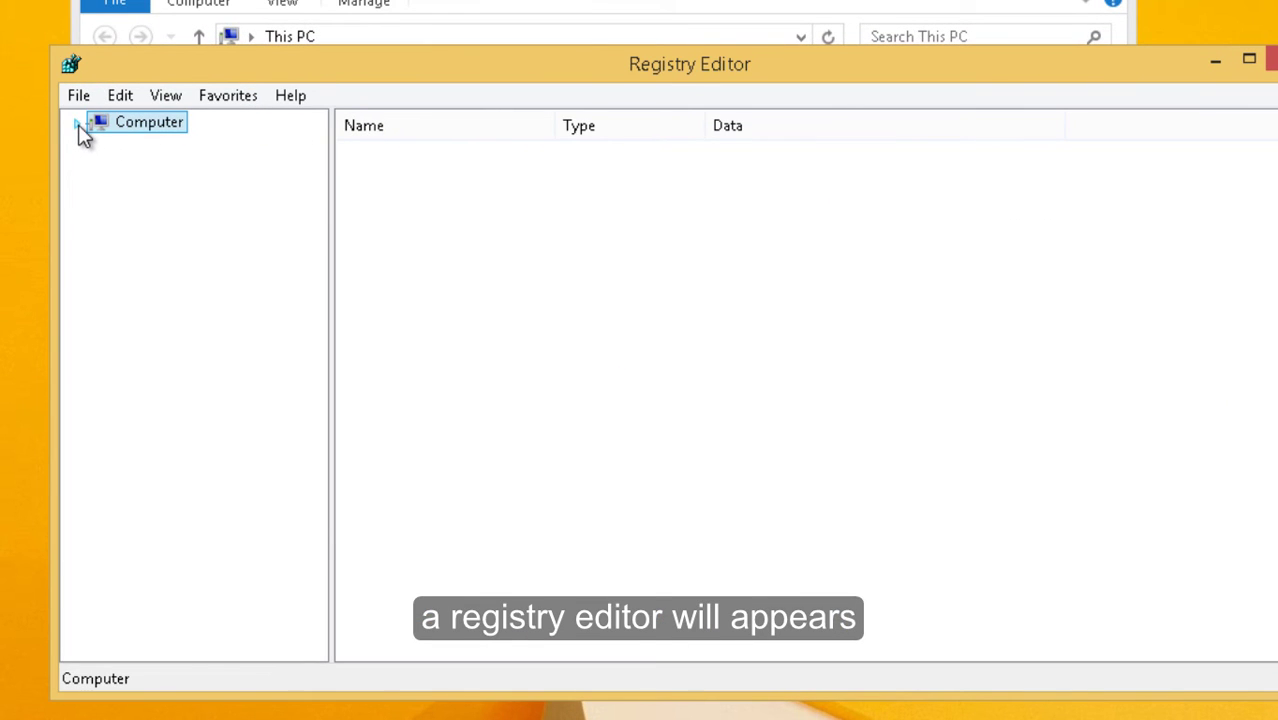
Step: Expand the registry tree to HKEY_CURRENT_USER\Control Panel and select the Mouse key
left_click(78, 125)
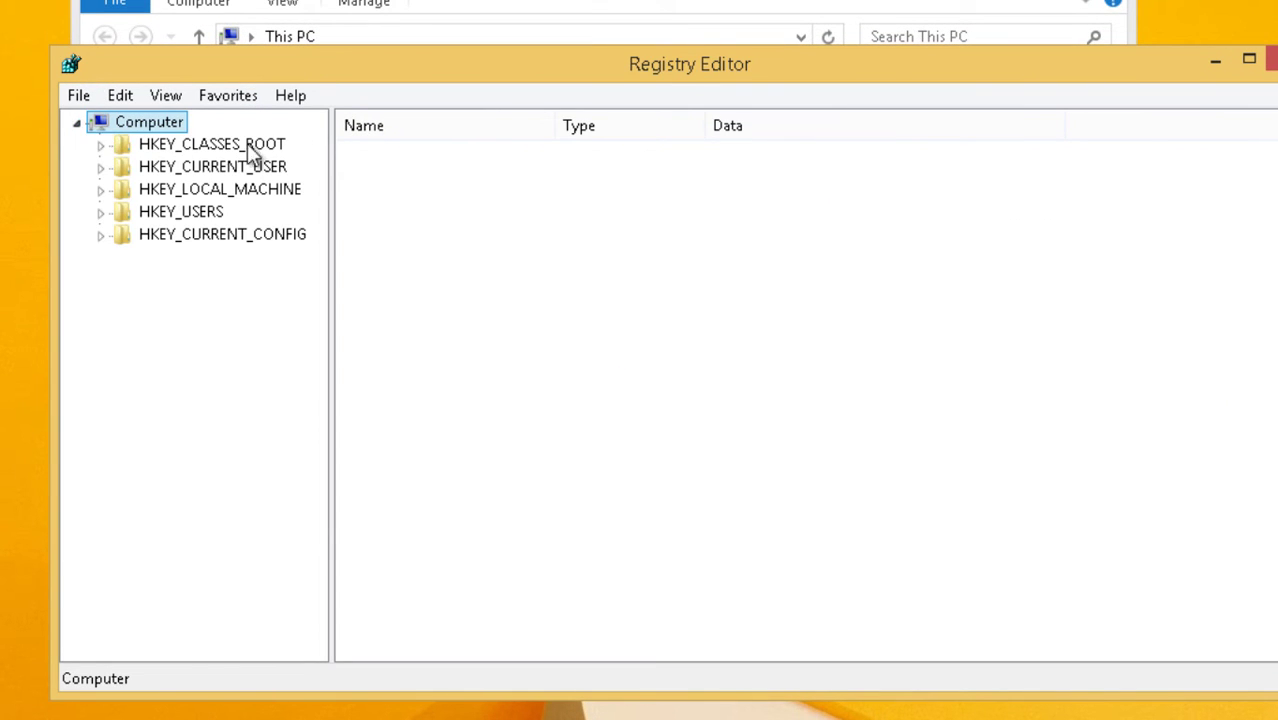
left_click(277, 166)
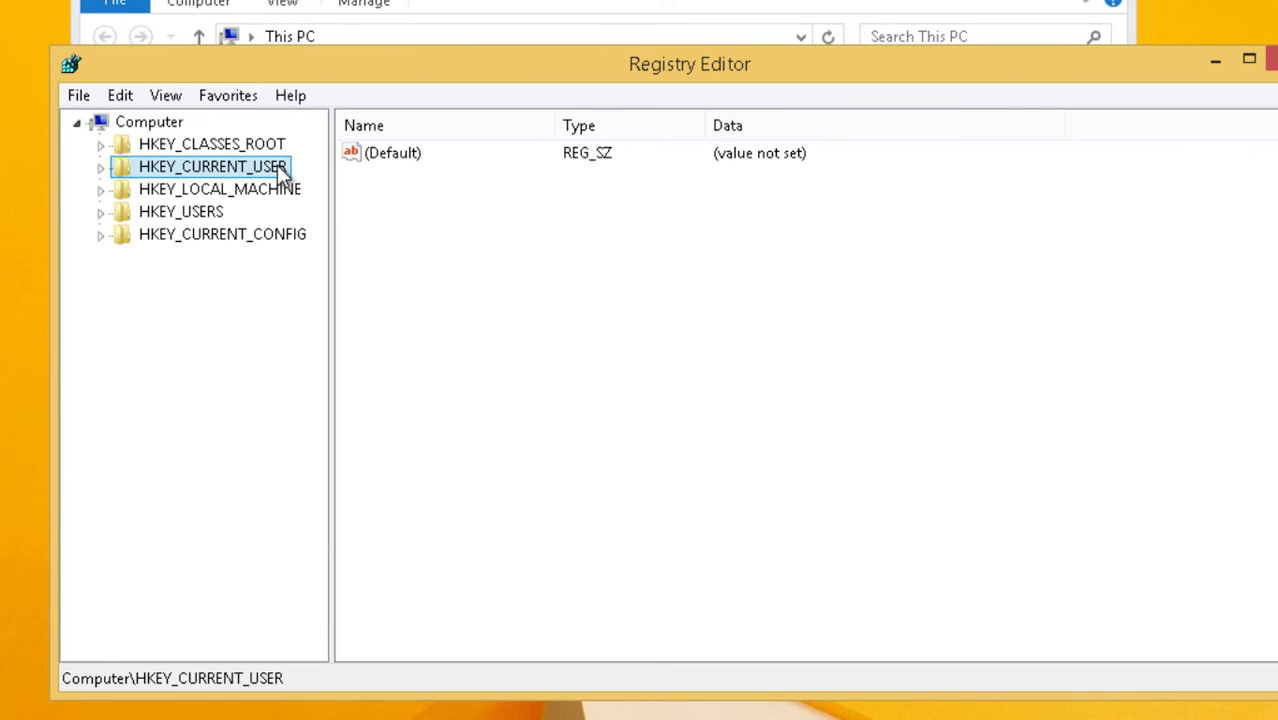
left_click(101, 167)
left_click(124, 234)
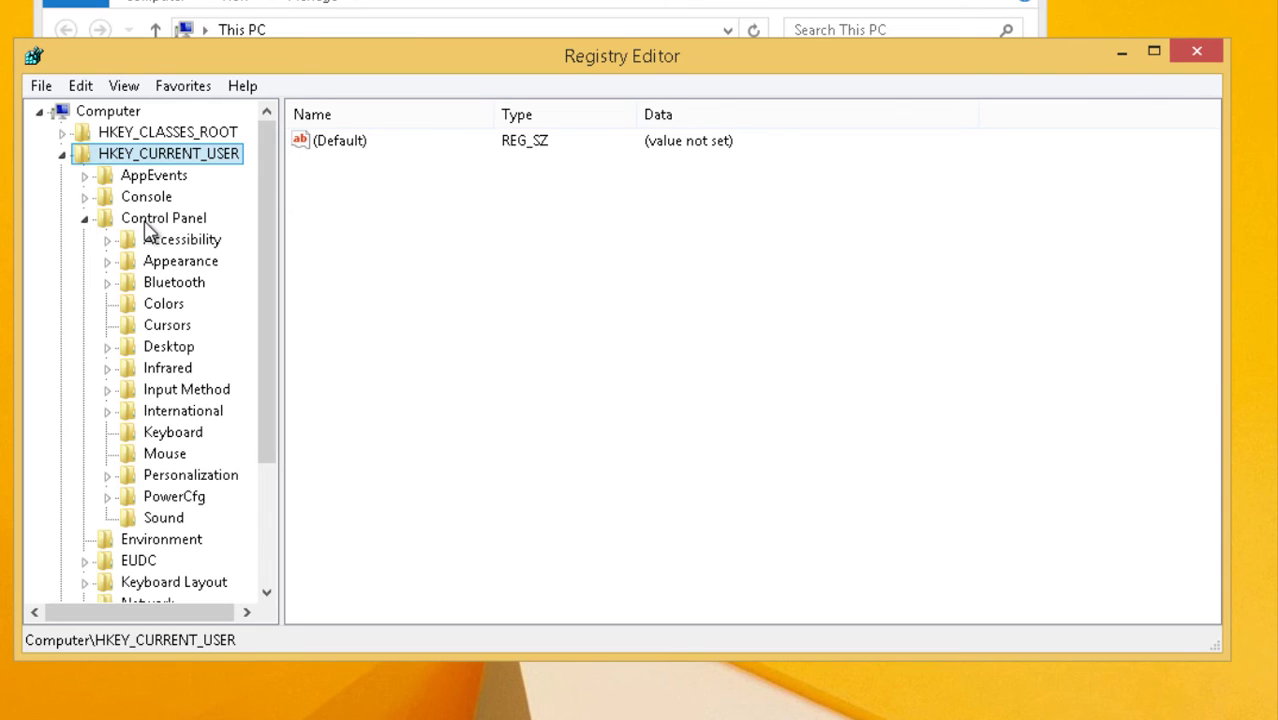
scroll(277, 234, "down", 1)
left_click(163, 154)
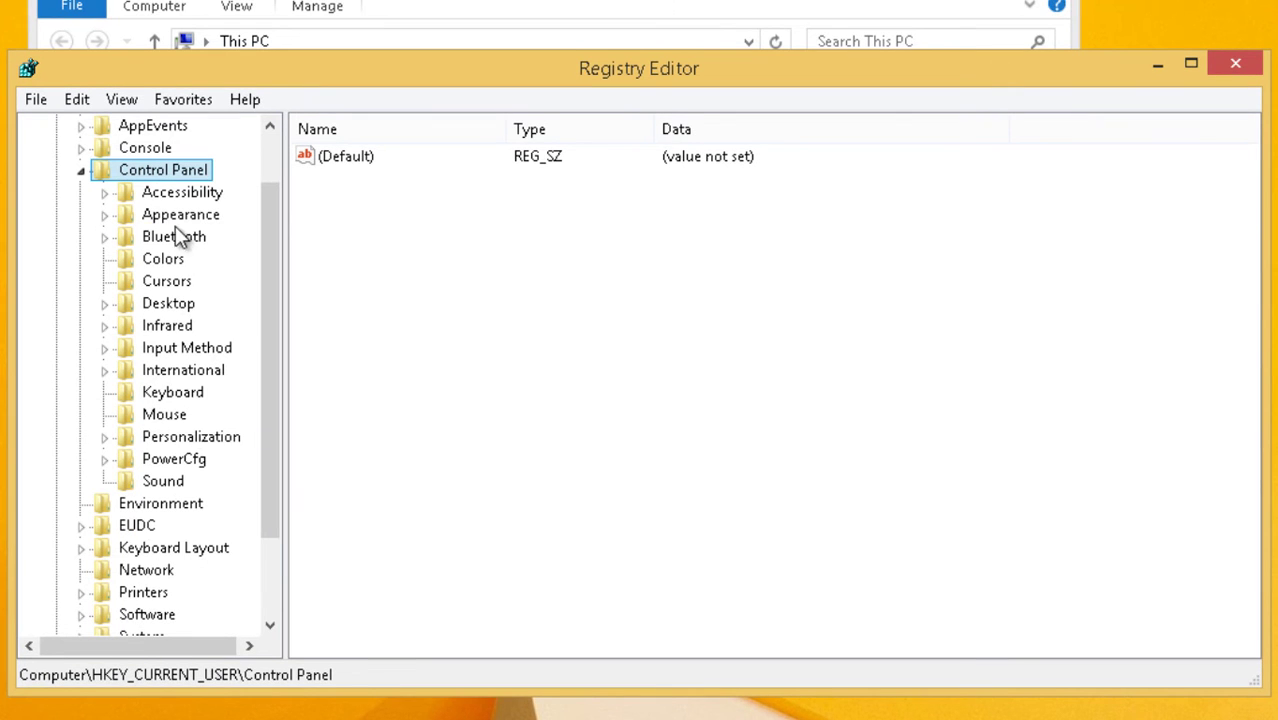
left_click(162, 415)
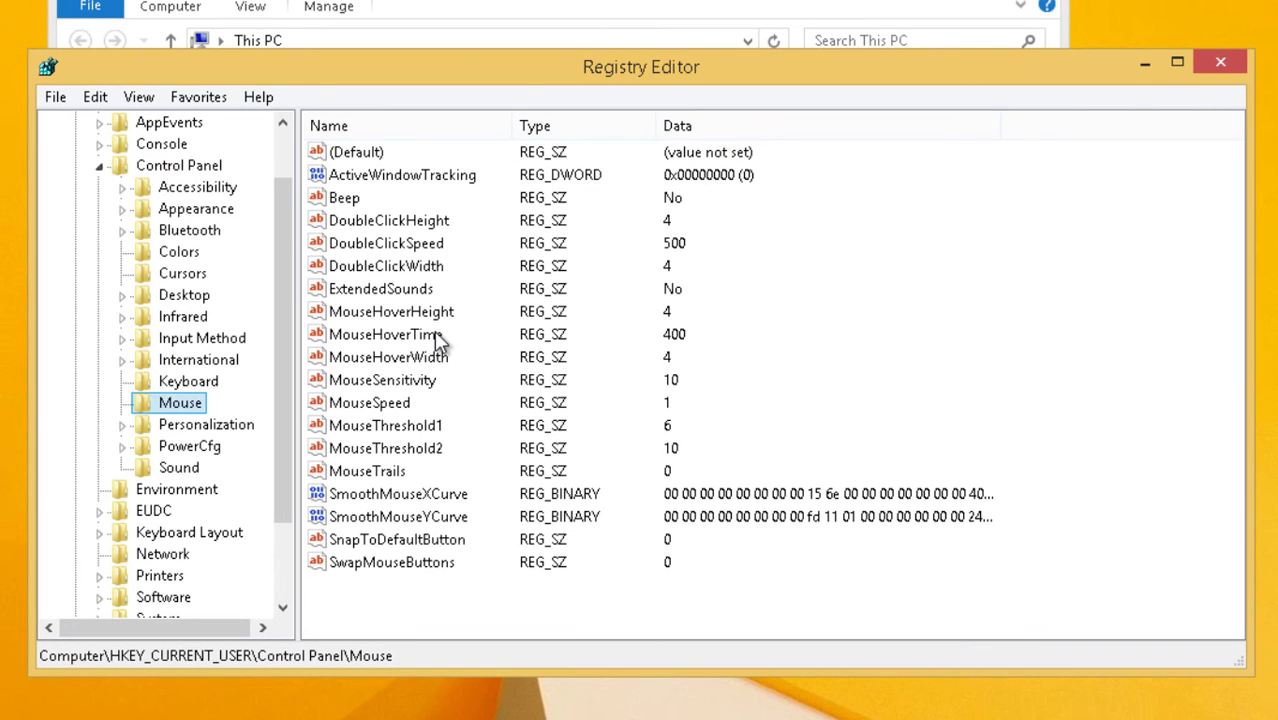
Step: Set the MouseHoverTime value data to 40 in the Mouse key
left_click(437, 340)
double_click(437, 340)
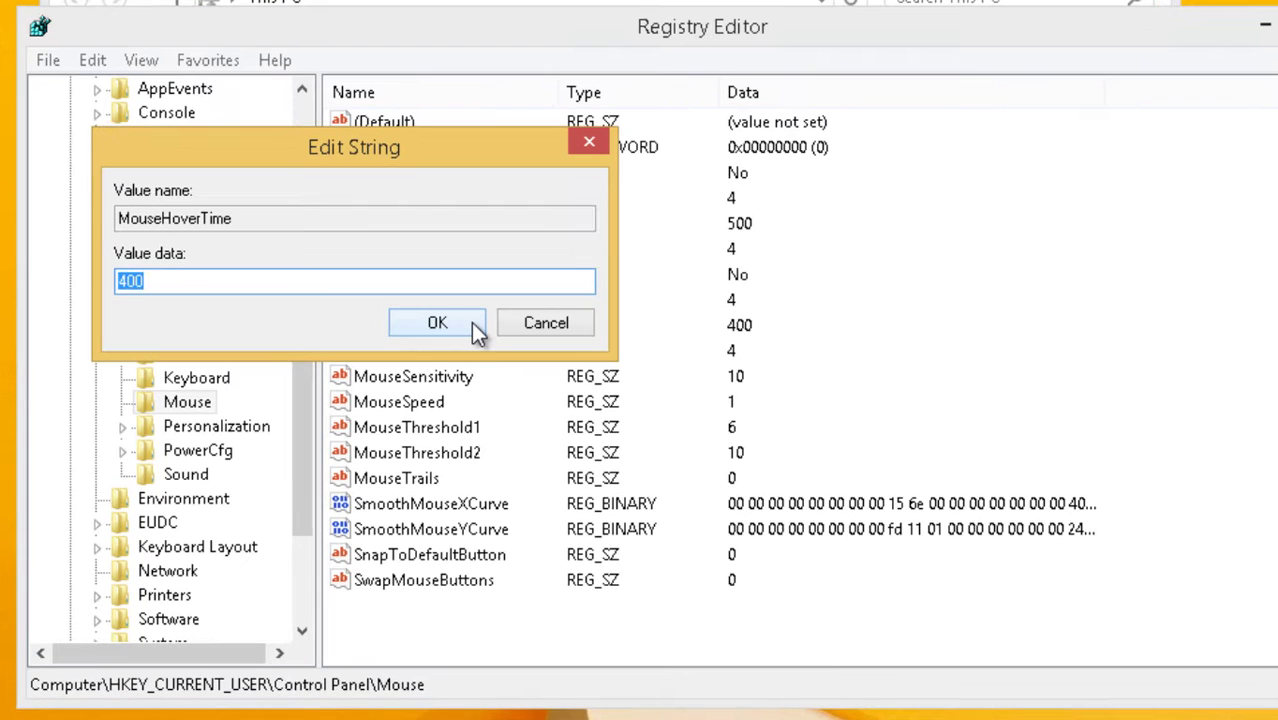
type("40")
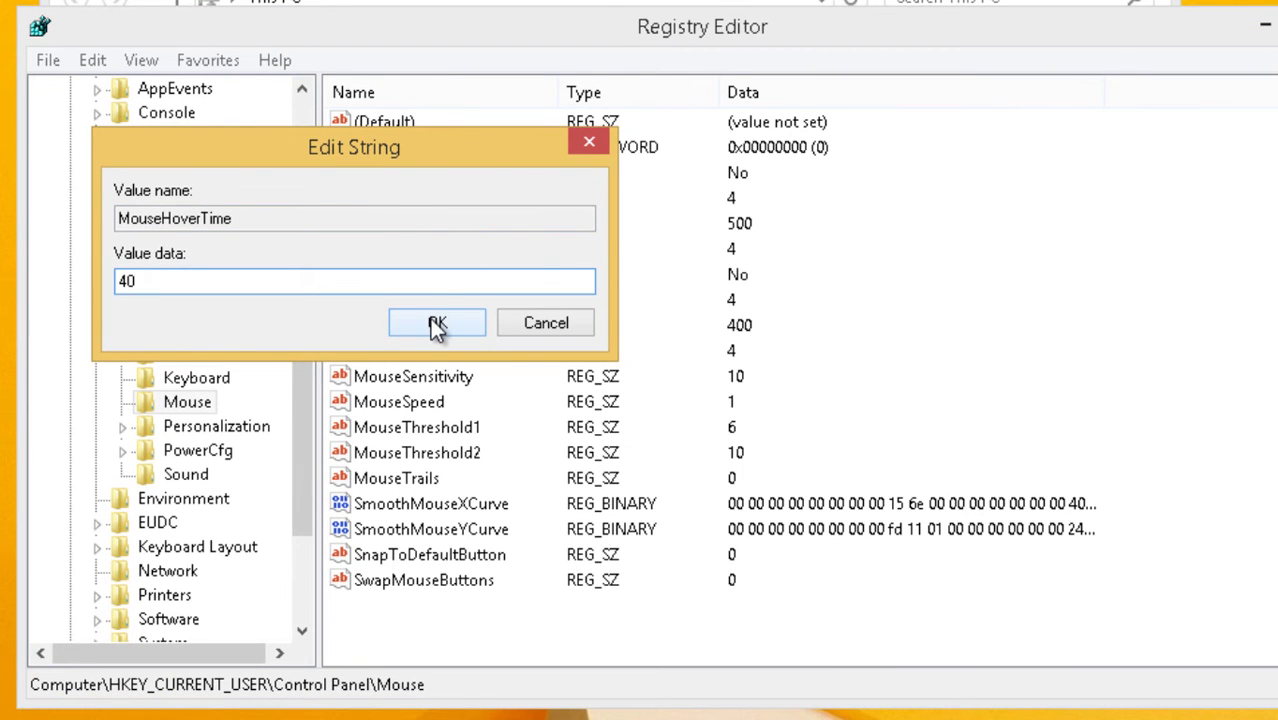
left_click(433, 322)
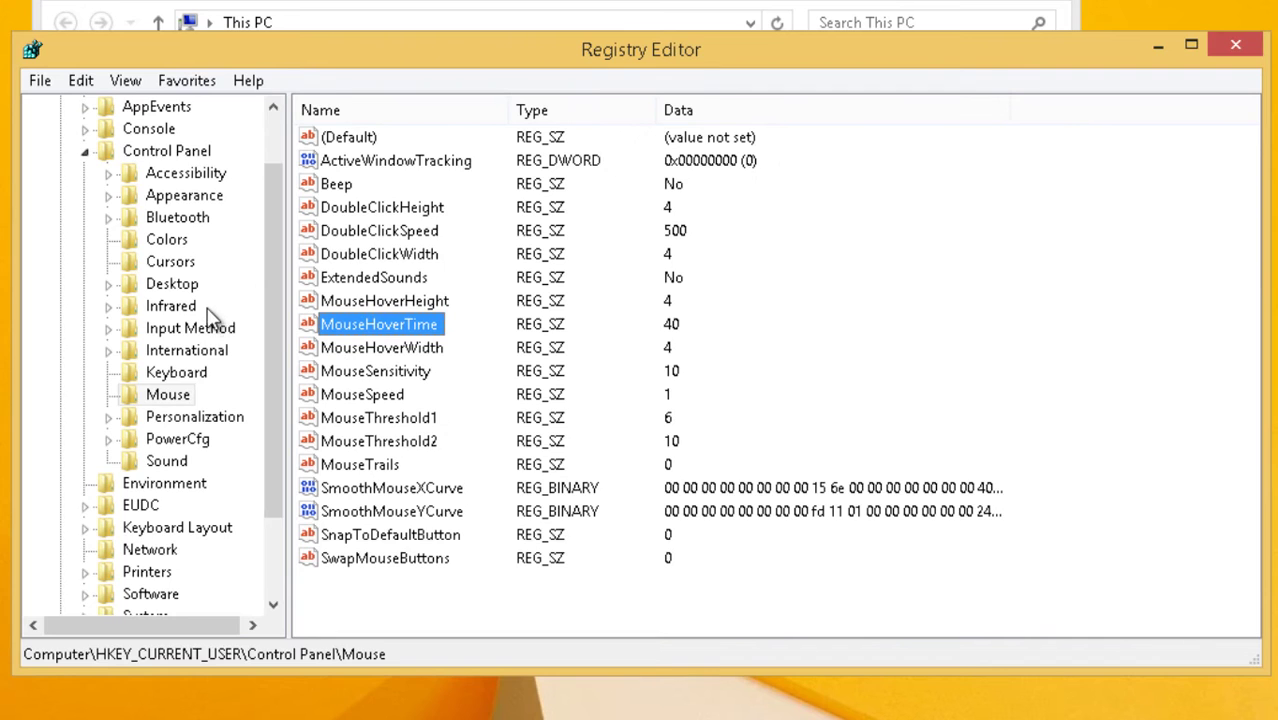
Step: Set the MenuShowDelay value data to 40 in the Desktop key under Control Panel
left_click(190, 281)
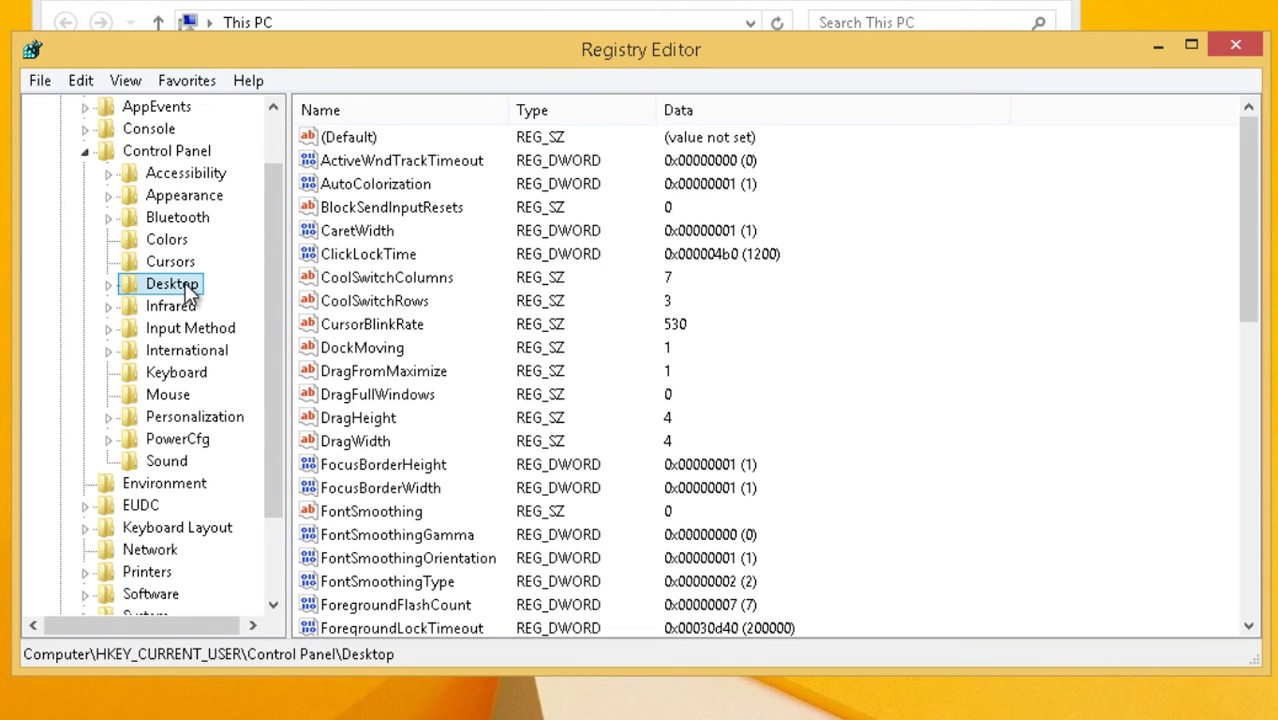
scroll(460, 500, "down", 4)
left_click(420, 488)
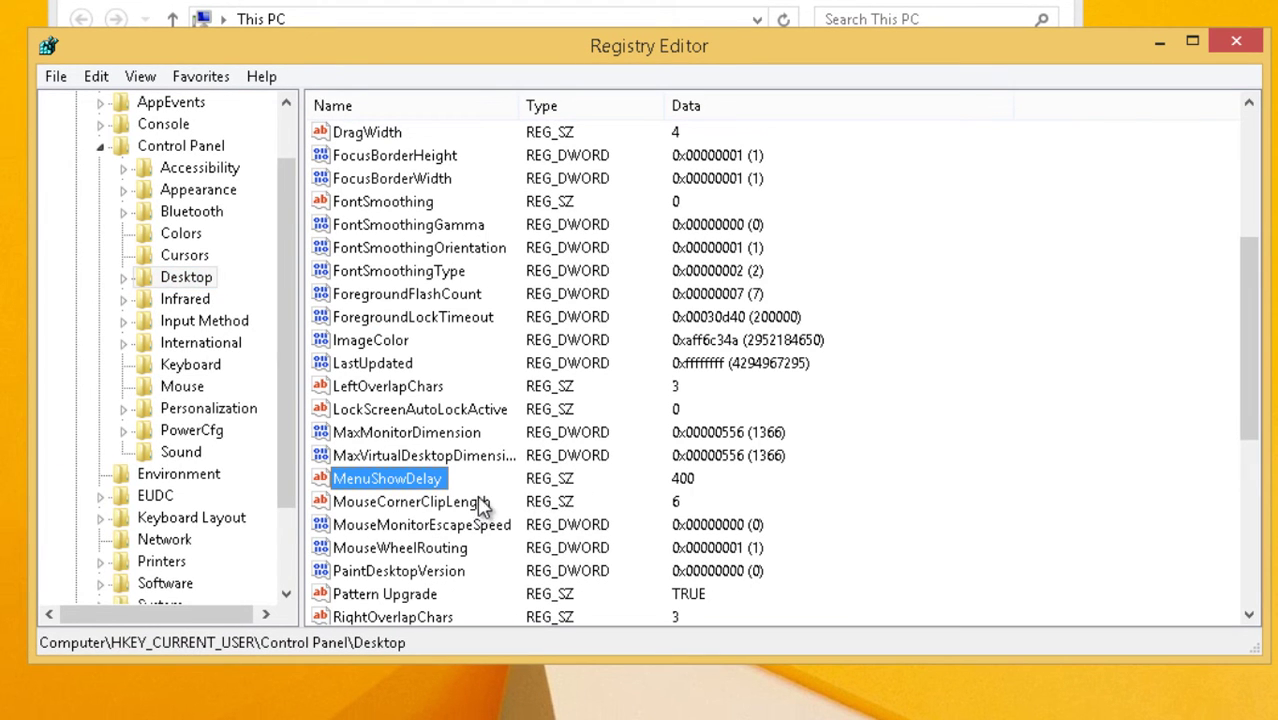
double_click(437, 479)
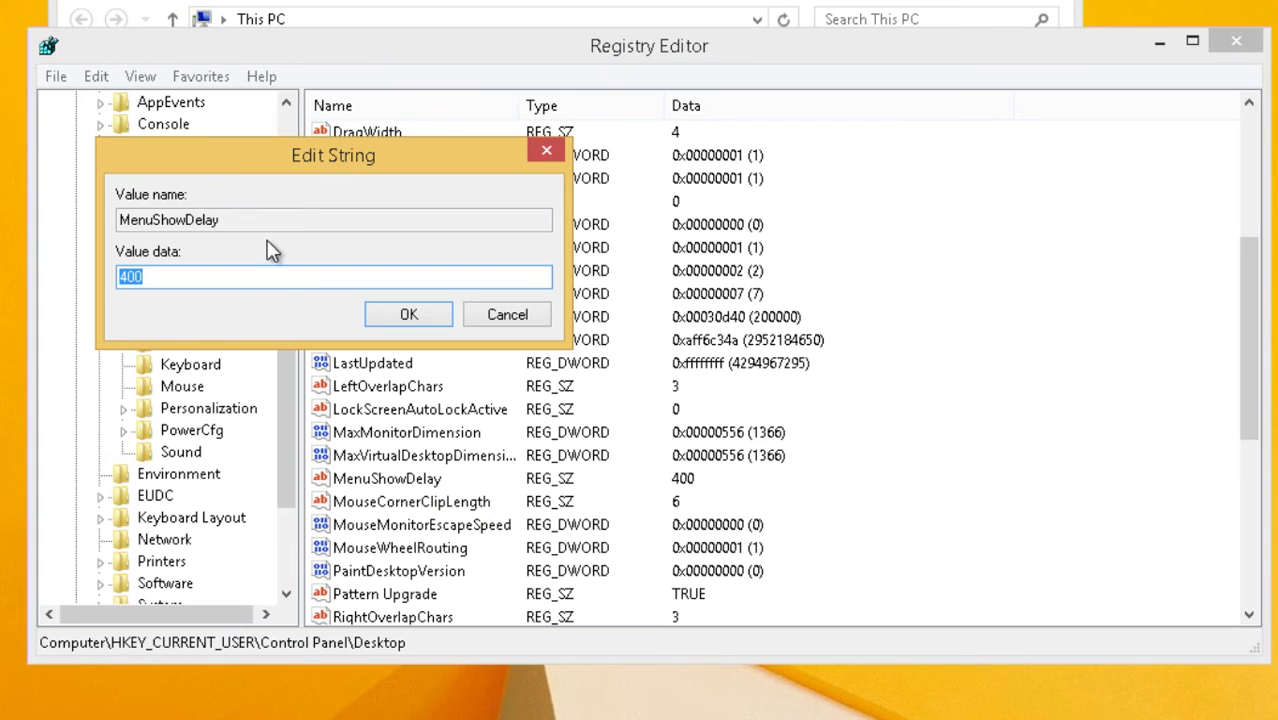
type("40")
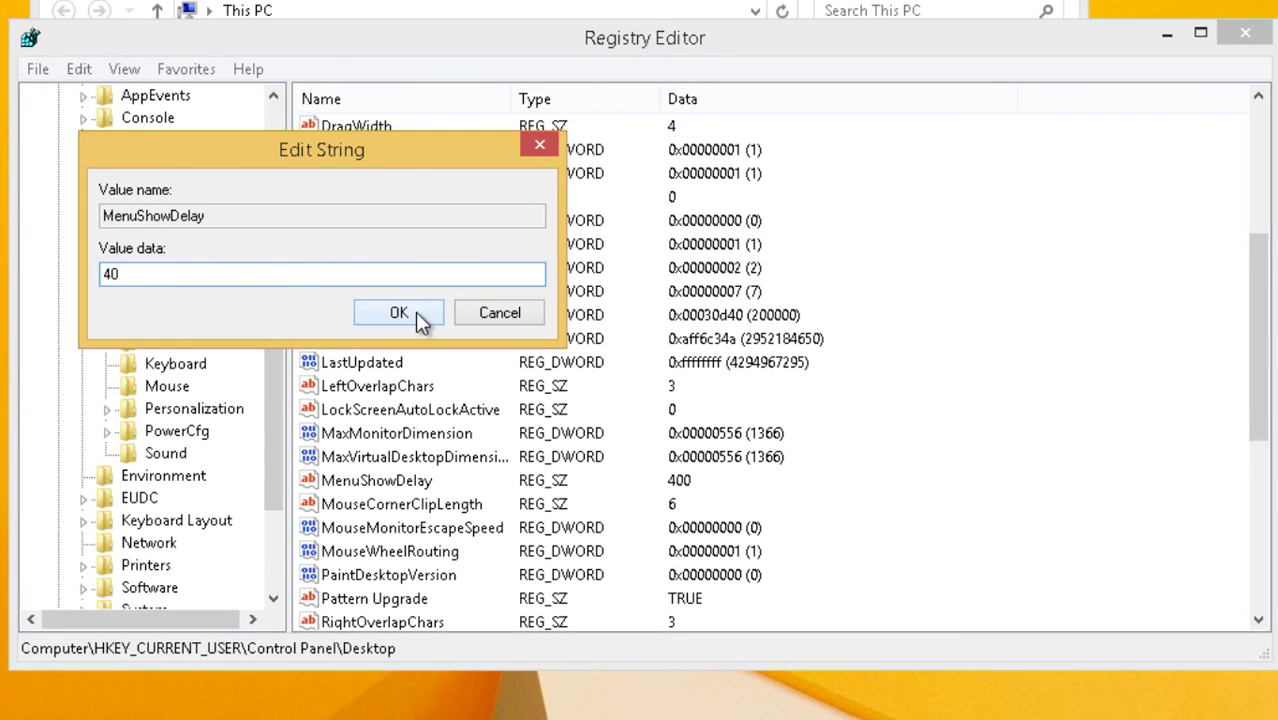
left_click(399, 313)
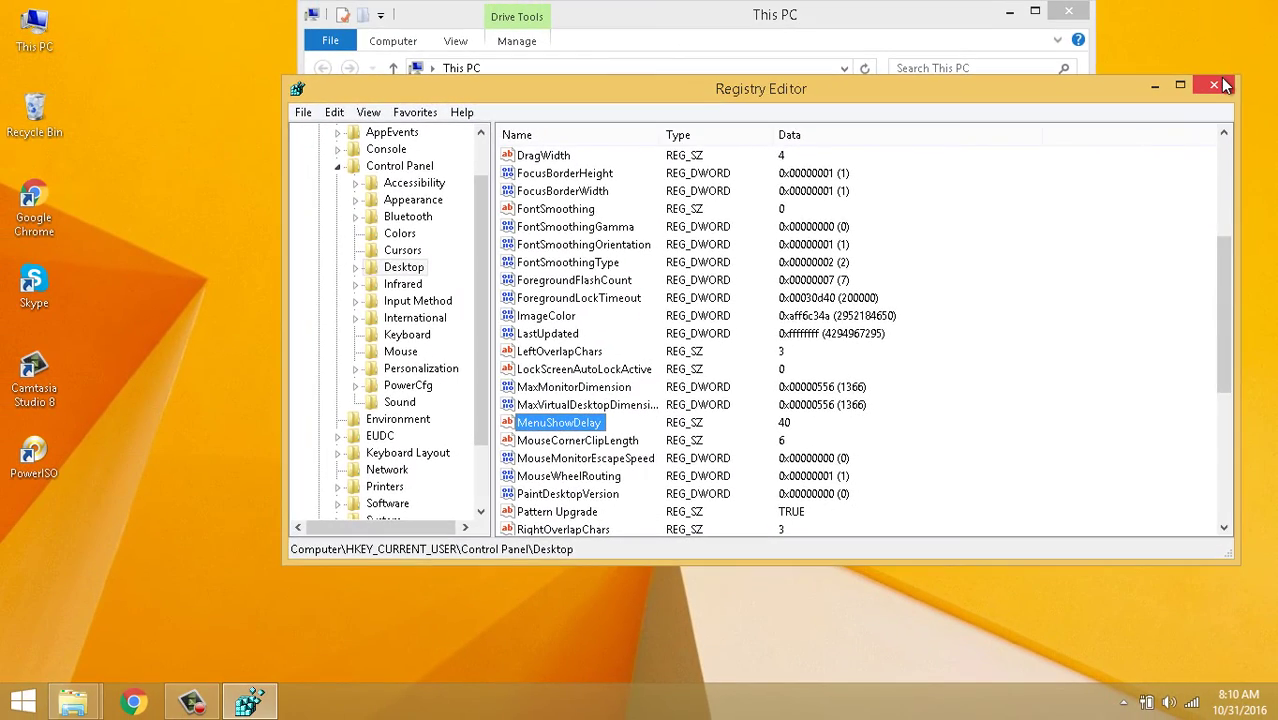
Step: Close the Registry Editor and the This PC window
left_click(1245, 37)
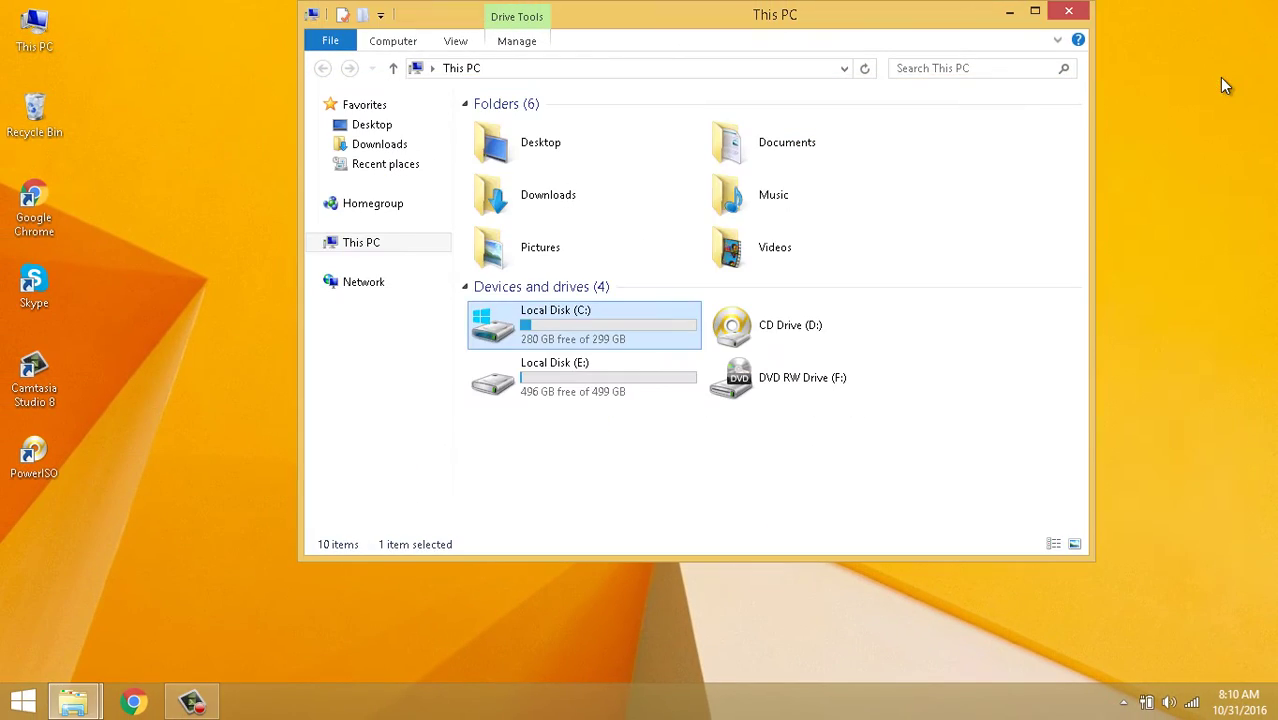
left_click(1068, 11)
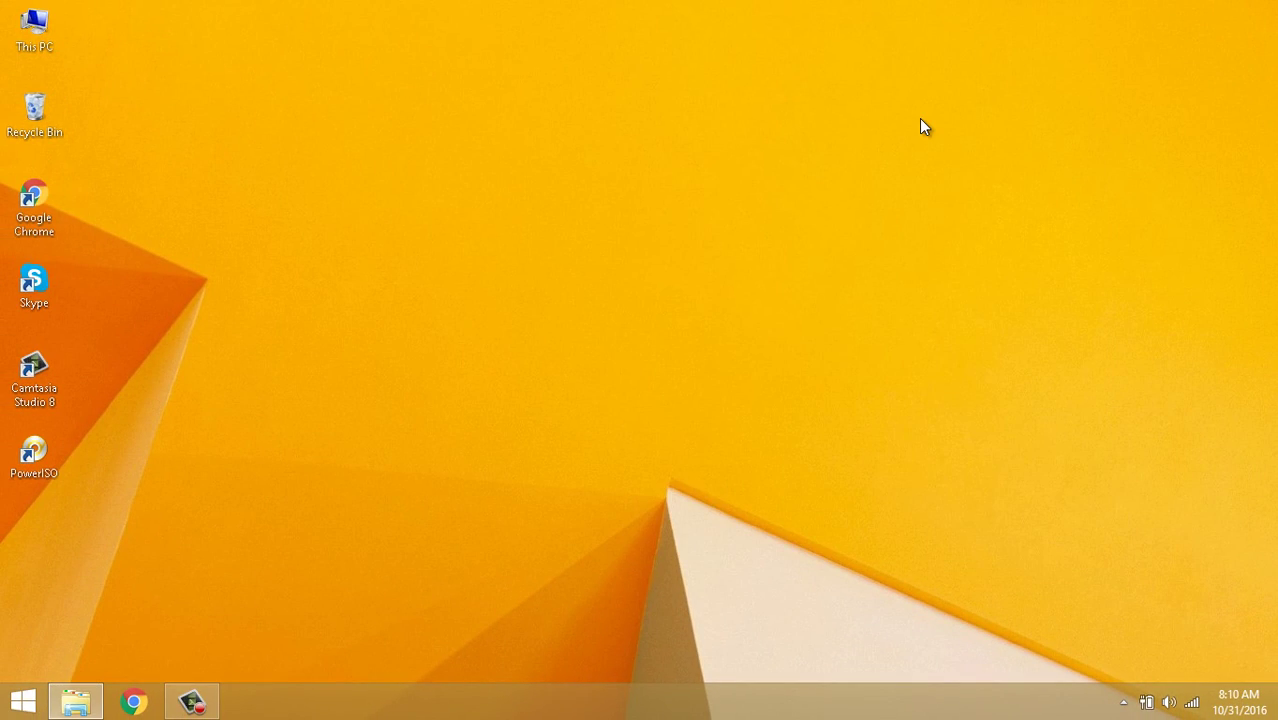